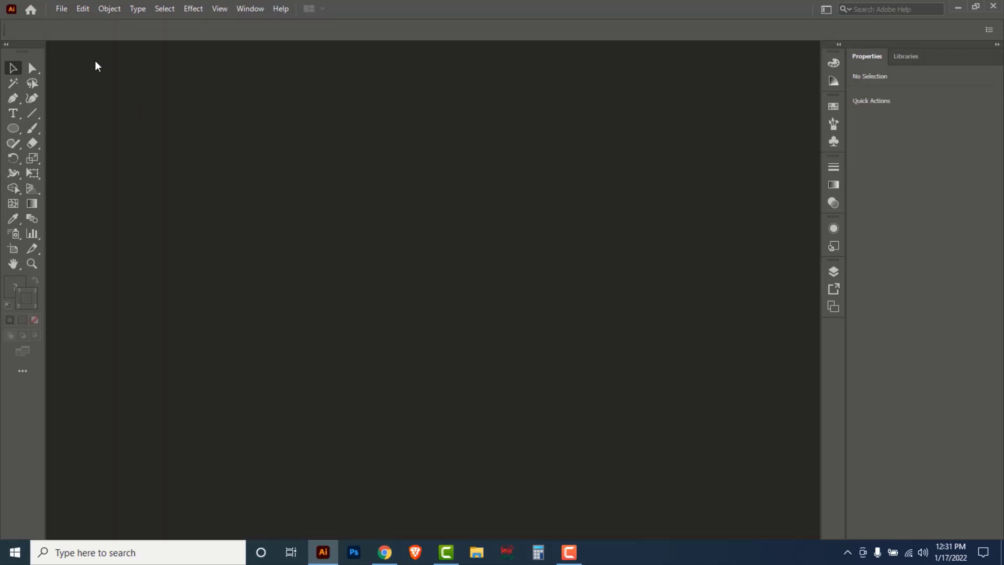
Create a new landscape A4 document with its units set to pixels
left_click(61, 9)
left_click(81, 22)
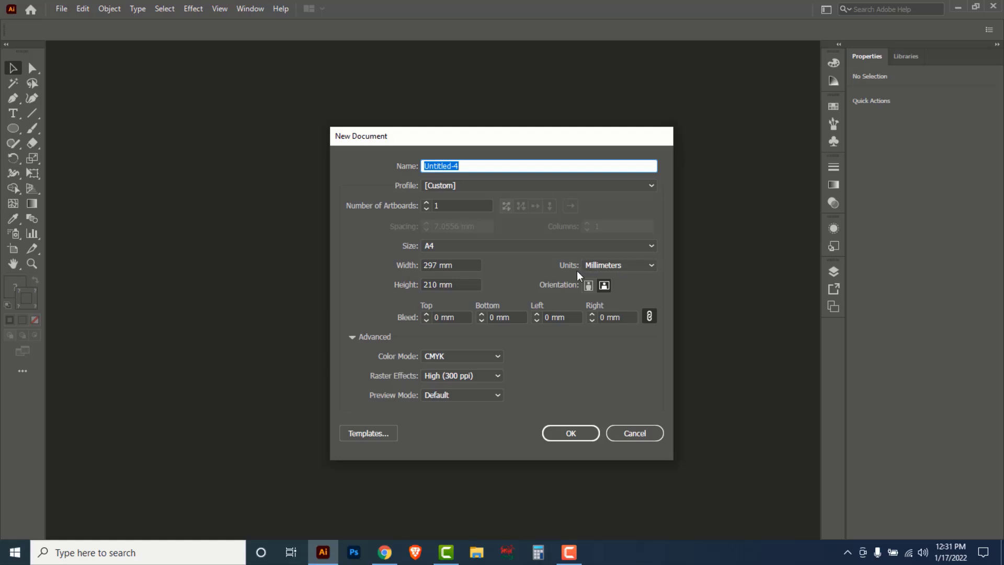
left_click(651, 265)
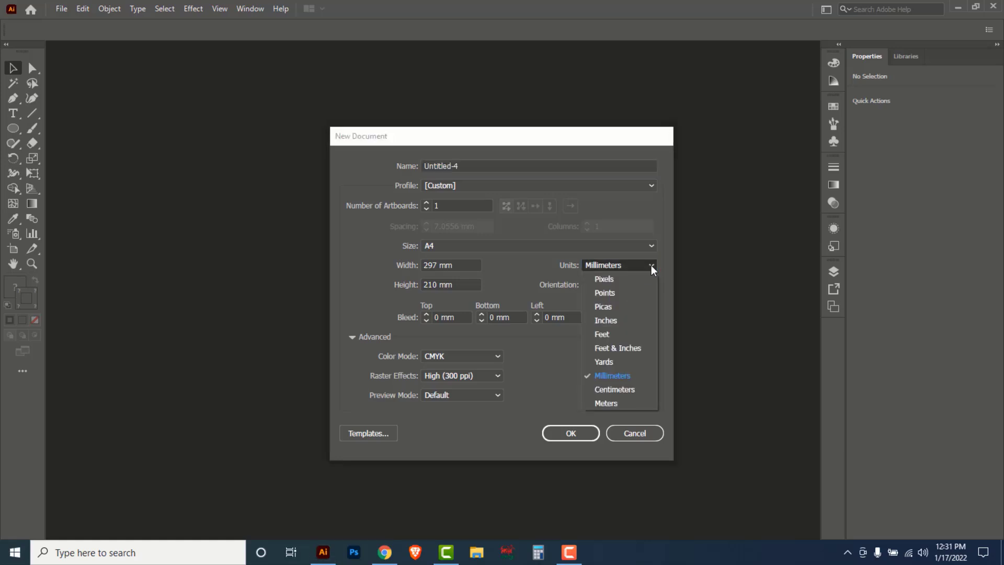
left_click(607, 279)
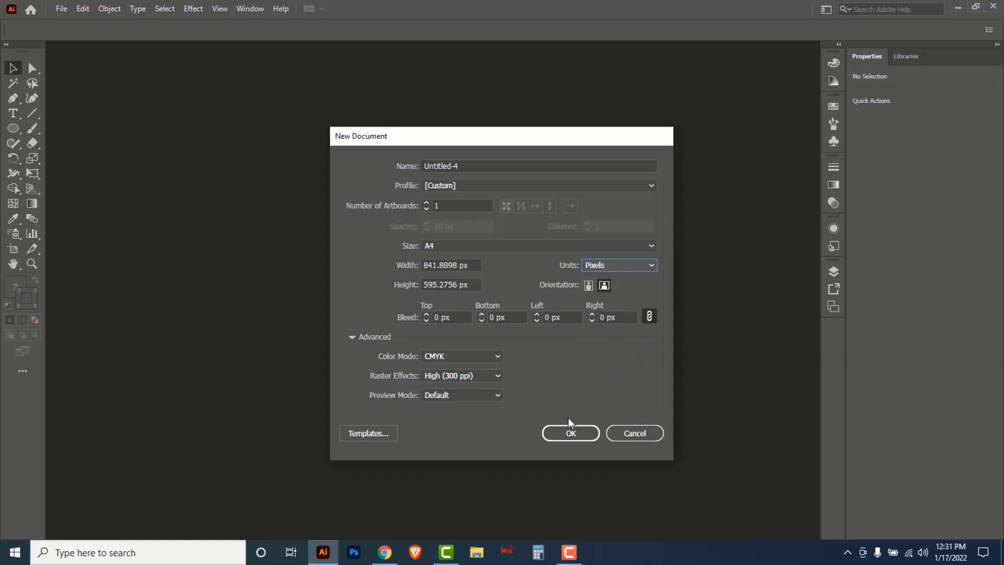
left_click(569, 433)
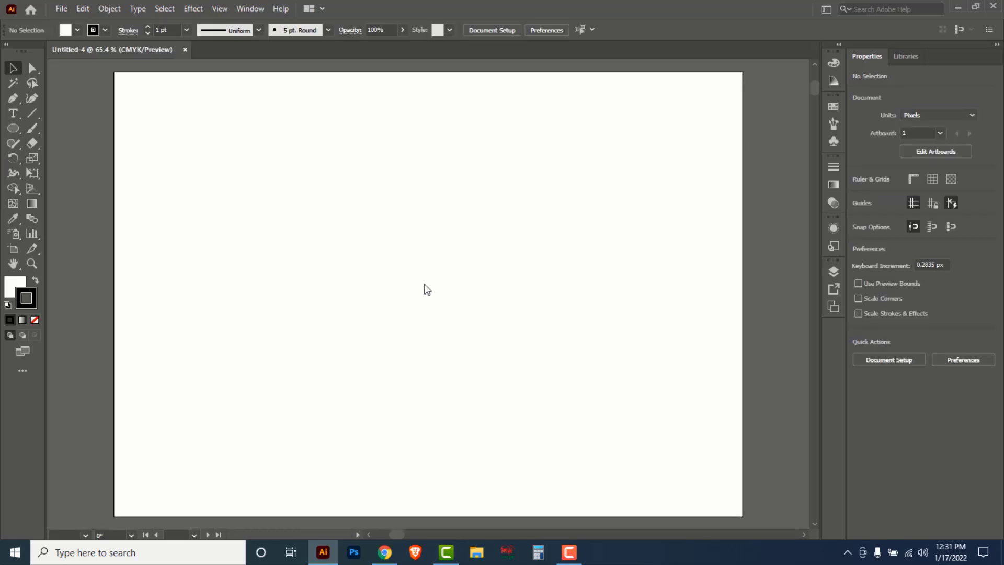
Draw a circle about 351 px in diameter near the centre of the artboard with the Ellipse tool
left_click(13, 128)
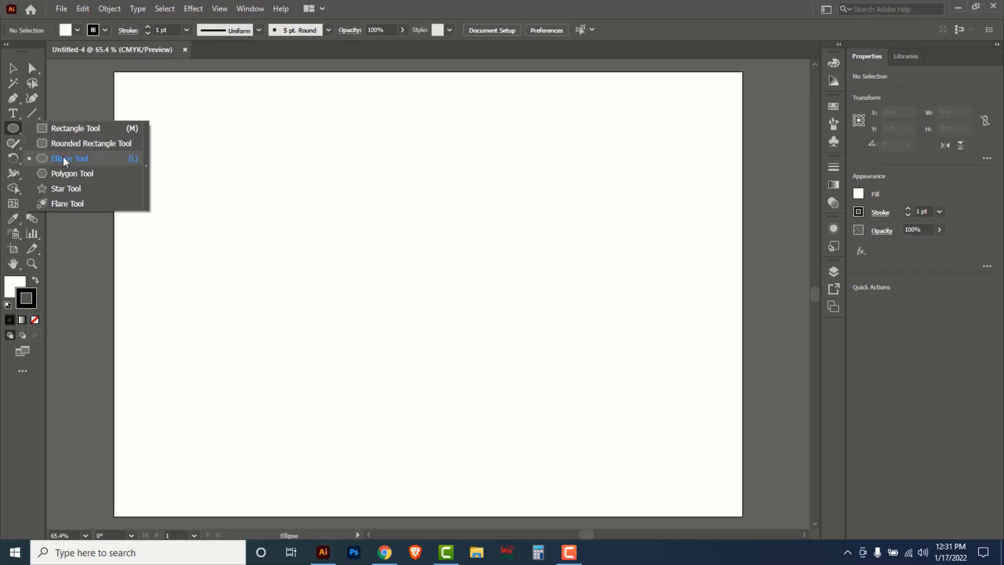
left_click(62, 160)
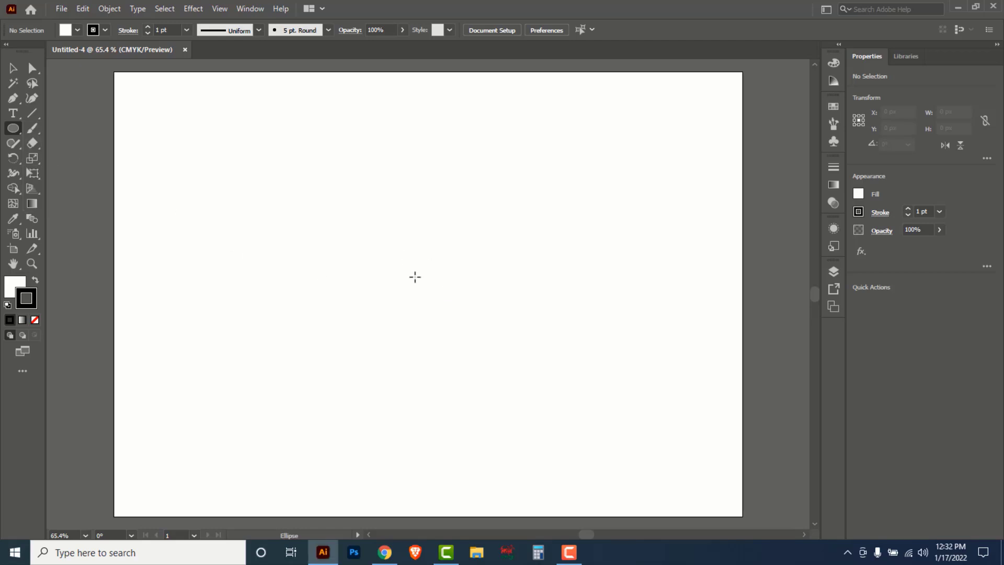
left_click_drag(415, 277, 527, 408)
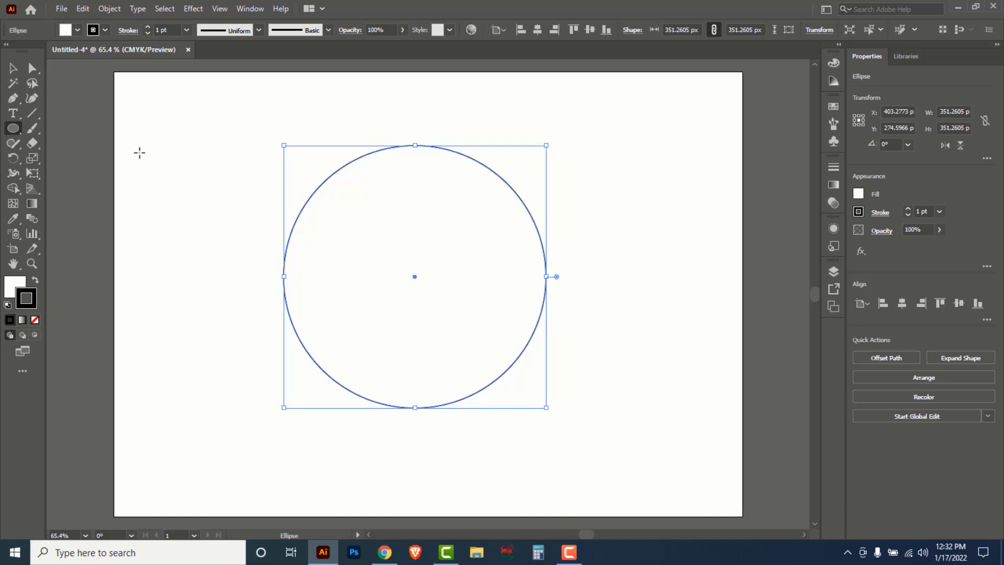
Delete the circle's right anchor point to leave only its left half as an open arc
left_click_drag(32, 68, 96, 69)
left_click_drag(462, 128, 589, 393)
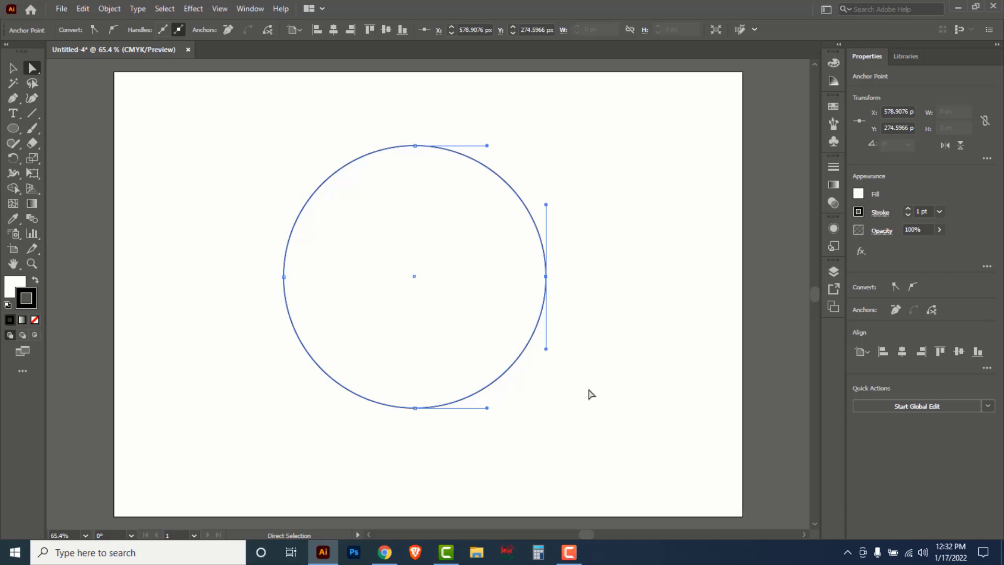
key("Delete")
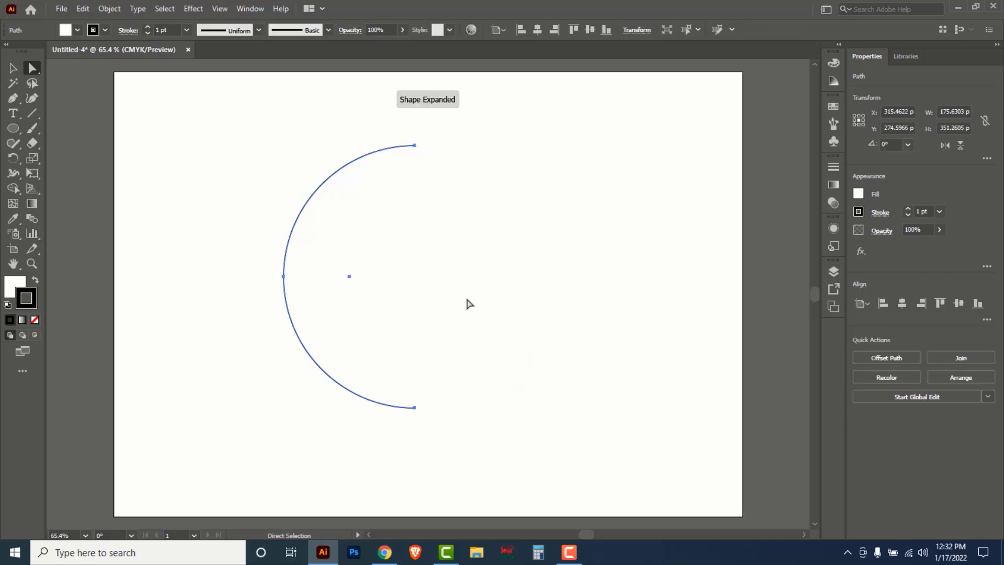
Set the arc's stroke weight to 5 pt and apply the lens-shaped width profile that tapers at both ends
left_click(148, 27)
left_click(147, 28)
left_click(148, 27)
left_click(147, 28)
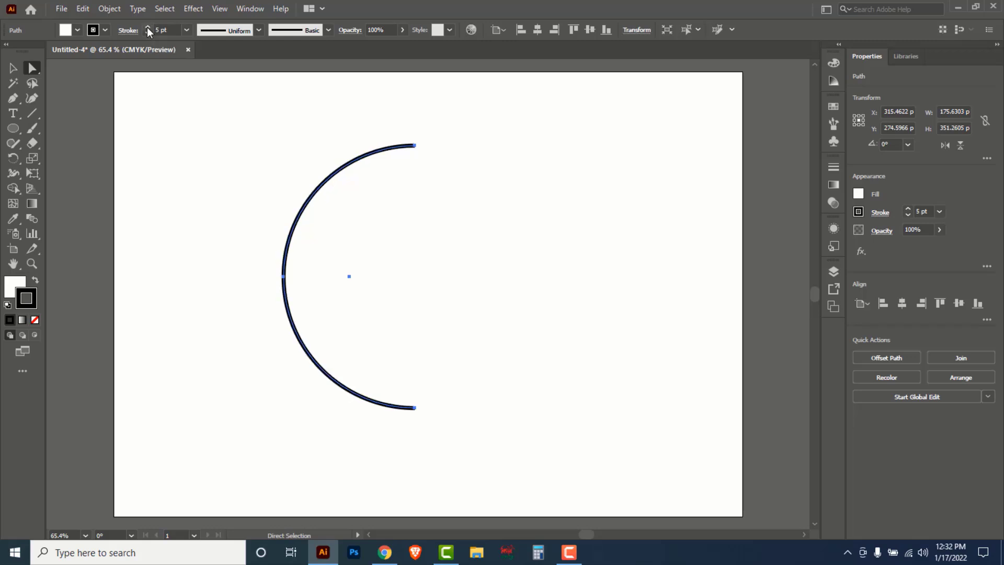
left_click(259, 29)
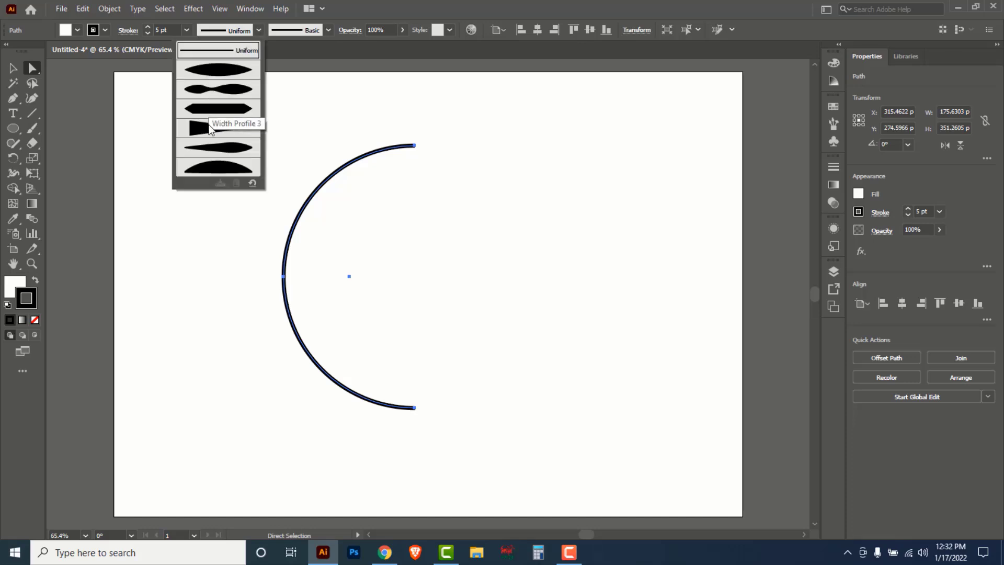
left_click(219, 68)
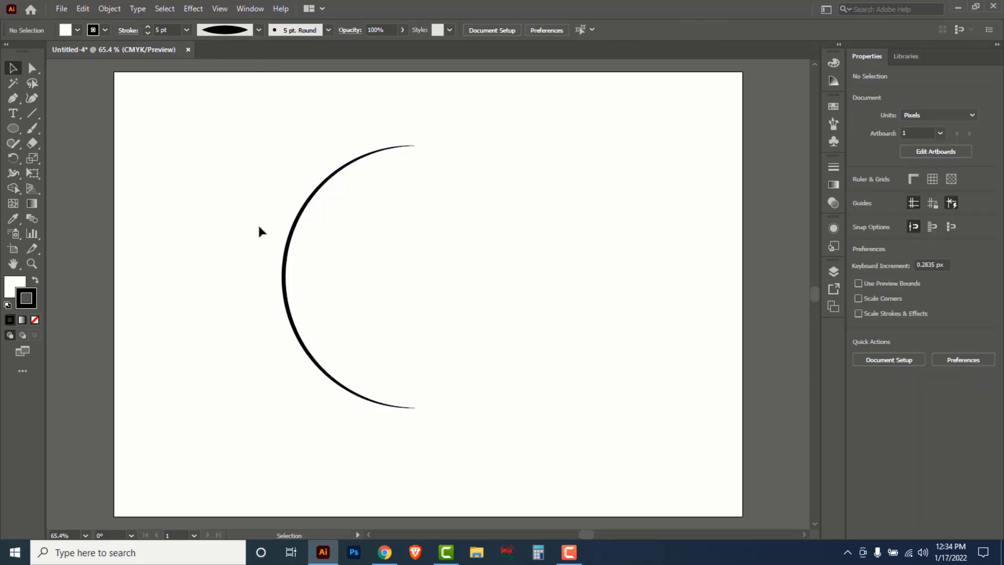
Duplicate the arc horizontally to the right and make a blend between the two arcs
left_click(287, 253)
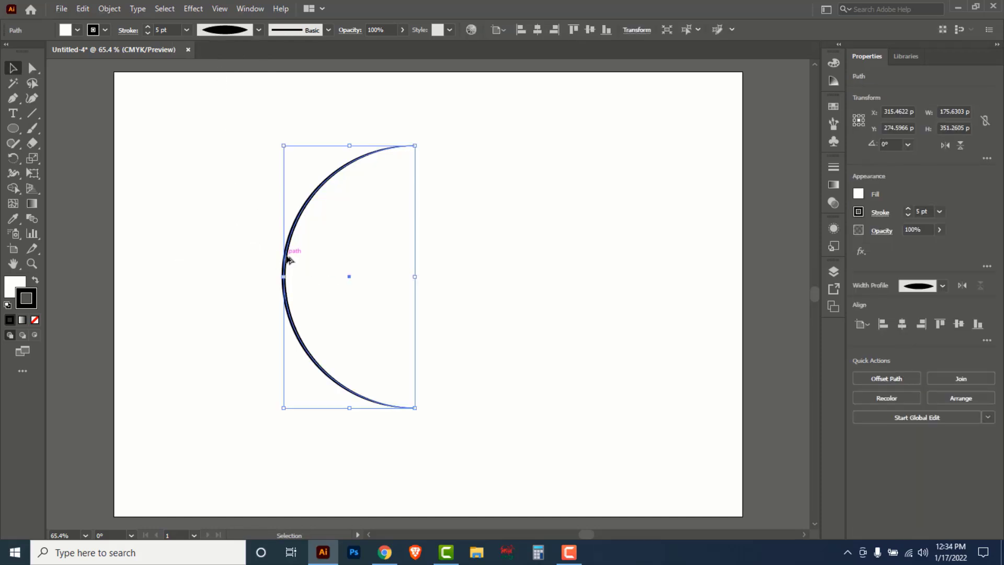
left_click_drag(288, 263, 401, 260)
left_click_drag(208, 157, 444, 298)
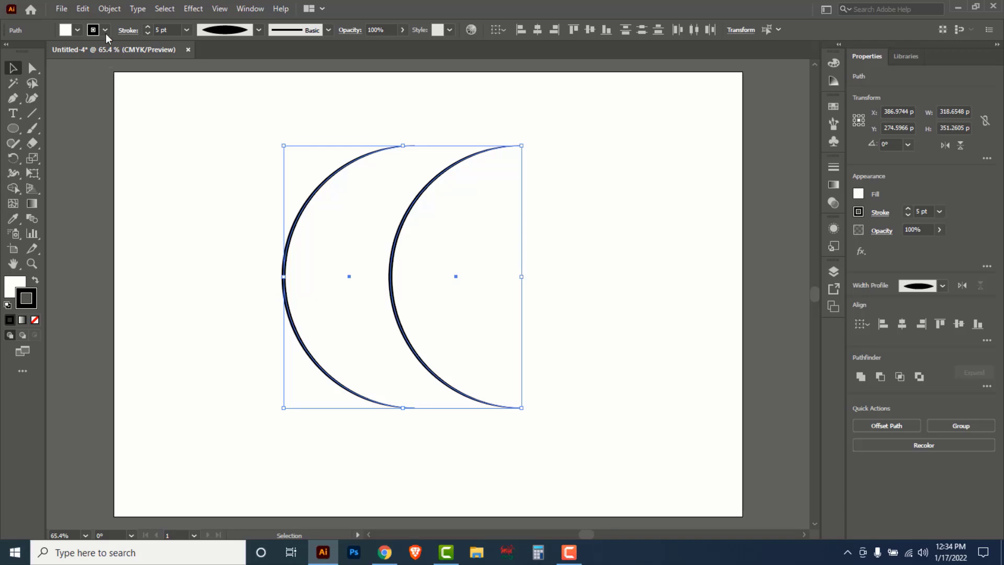
left_click(109, 9)
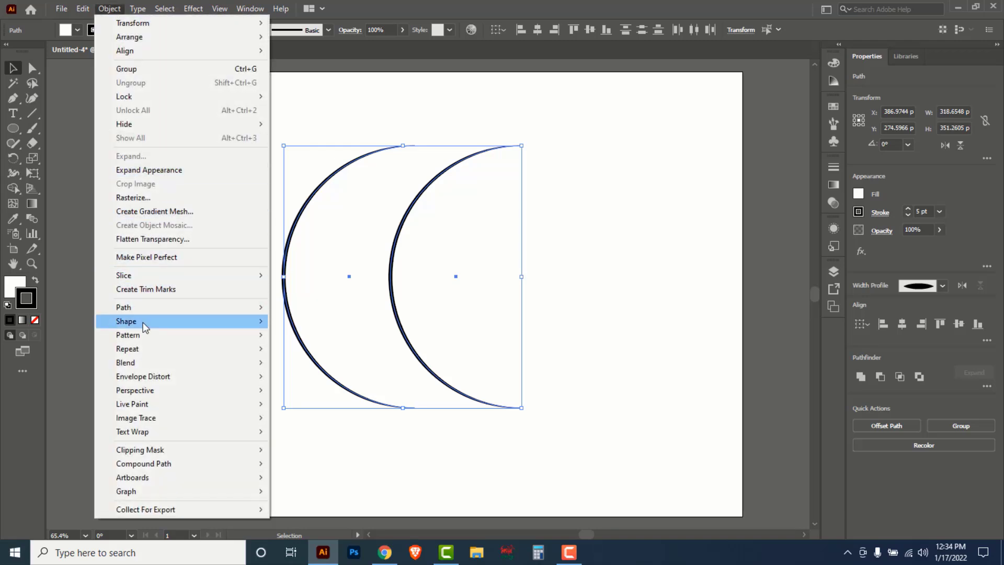
mouse_move(134, 366)
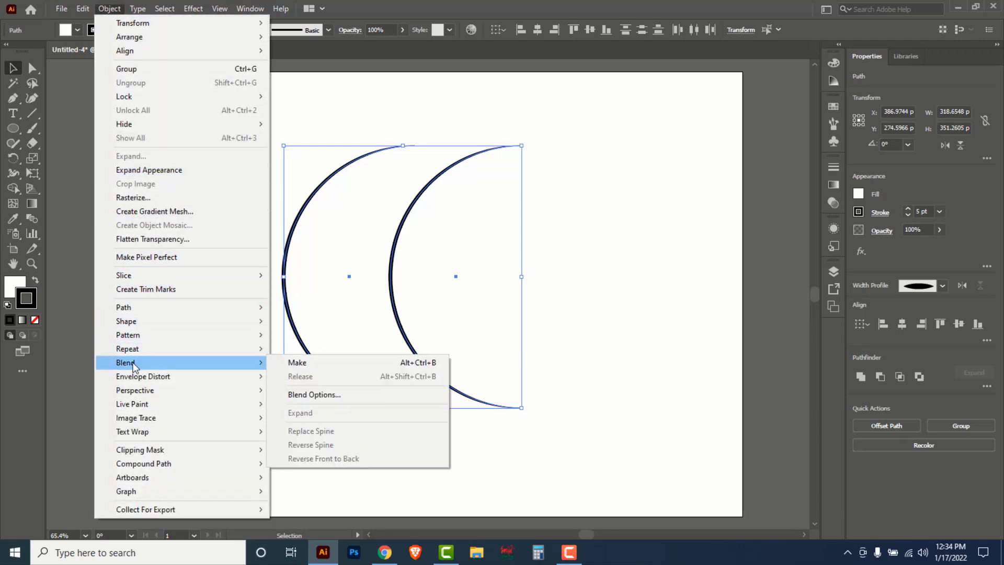
left_click(310, 363)
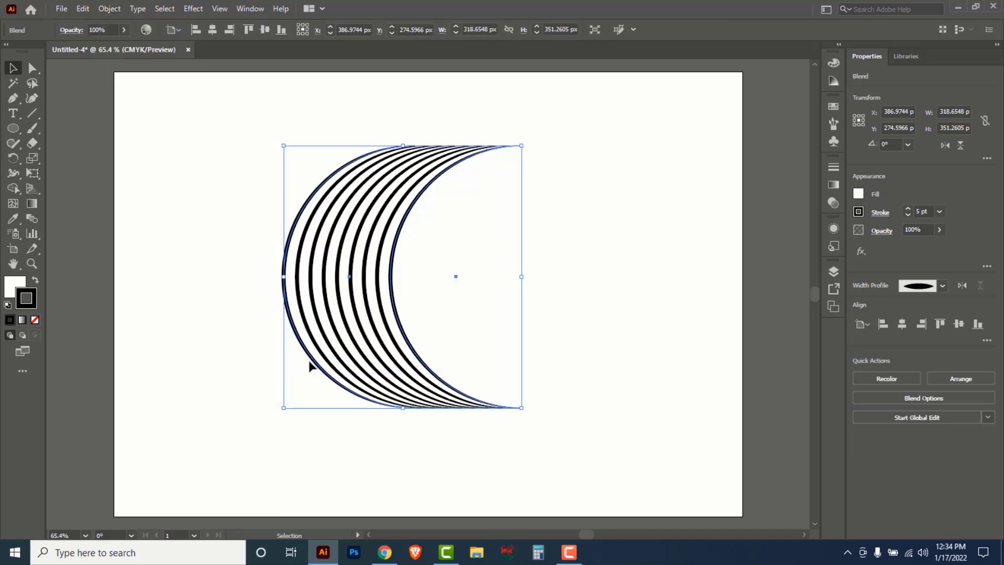
Set the blend's spacing to Specified Steps with 7 steps
left_click(109, 9)
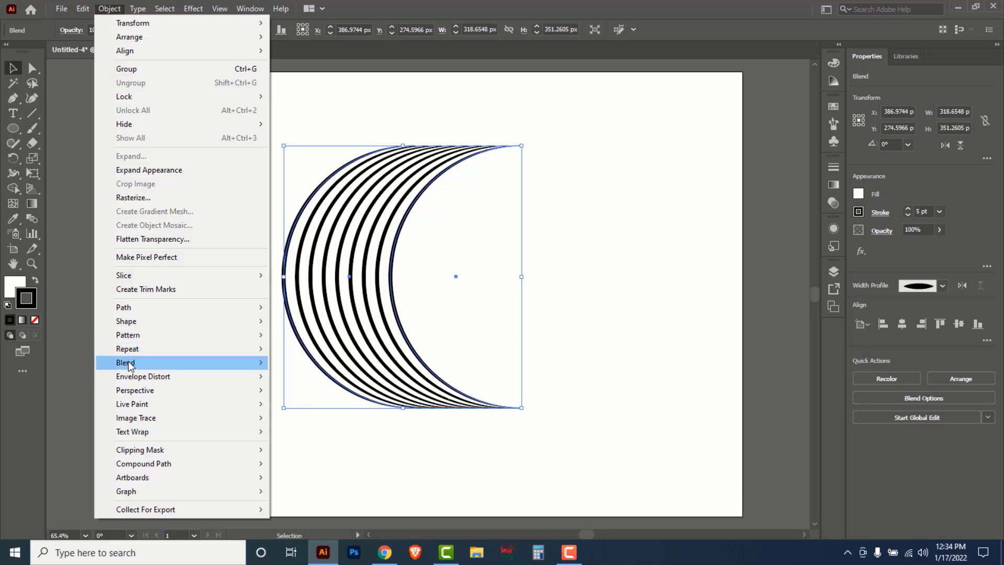
mouse_move(131, 363)
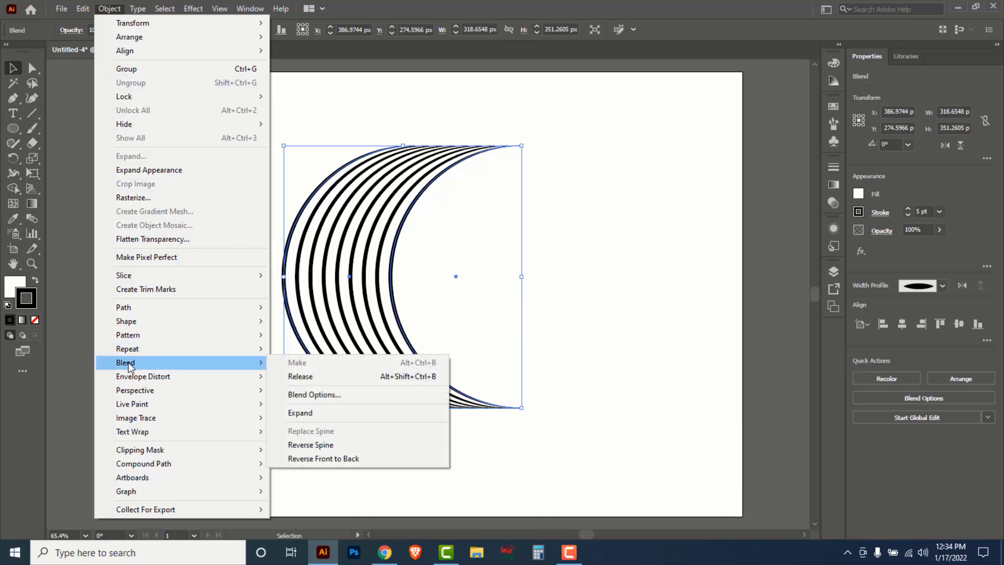
left_click(325, 401)
left_click_drag(425, 121, 621, 128)
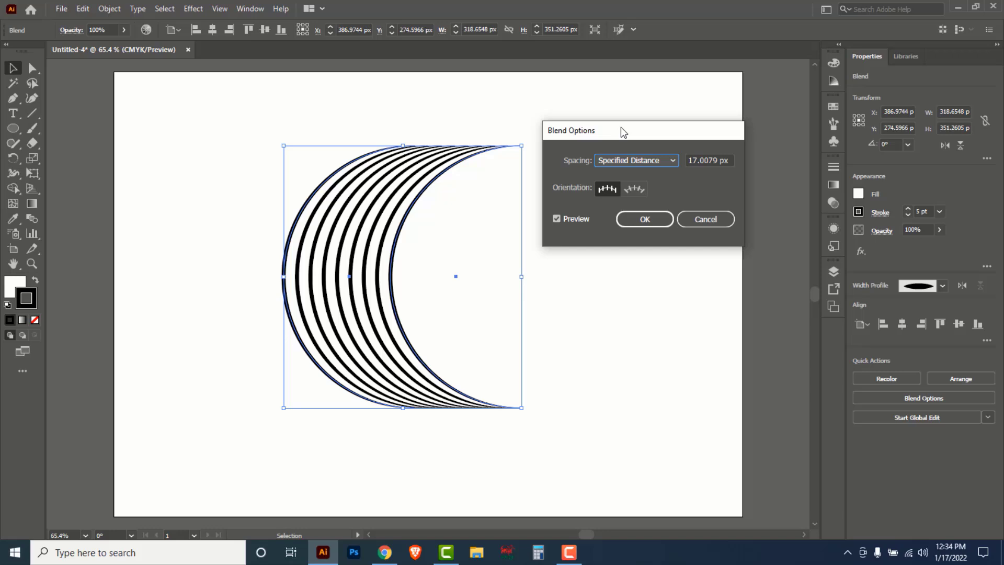
left_click(673, 160)
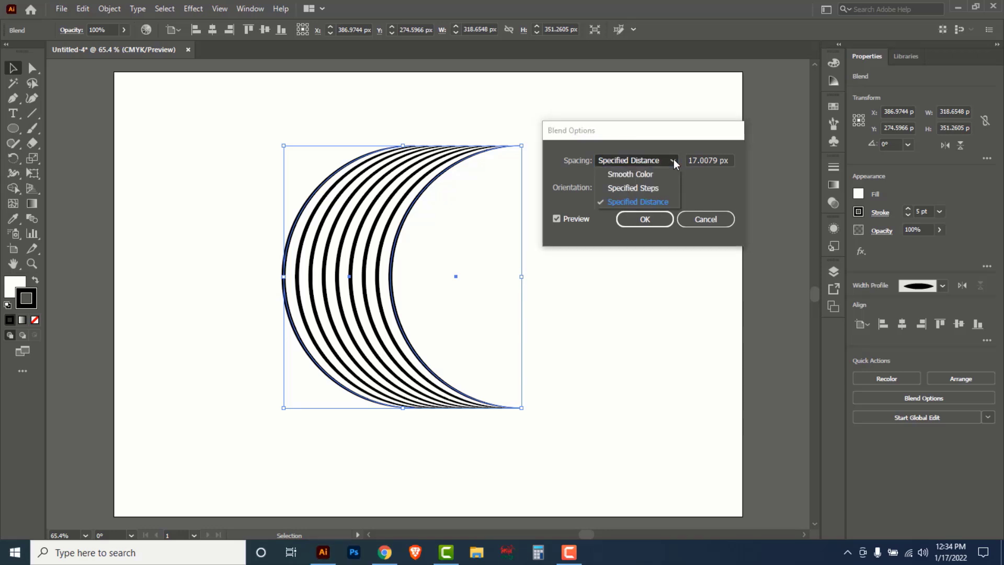
left_click(643, 189)
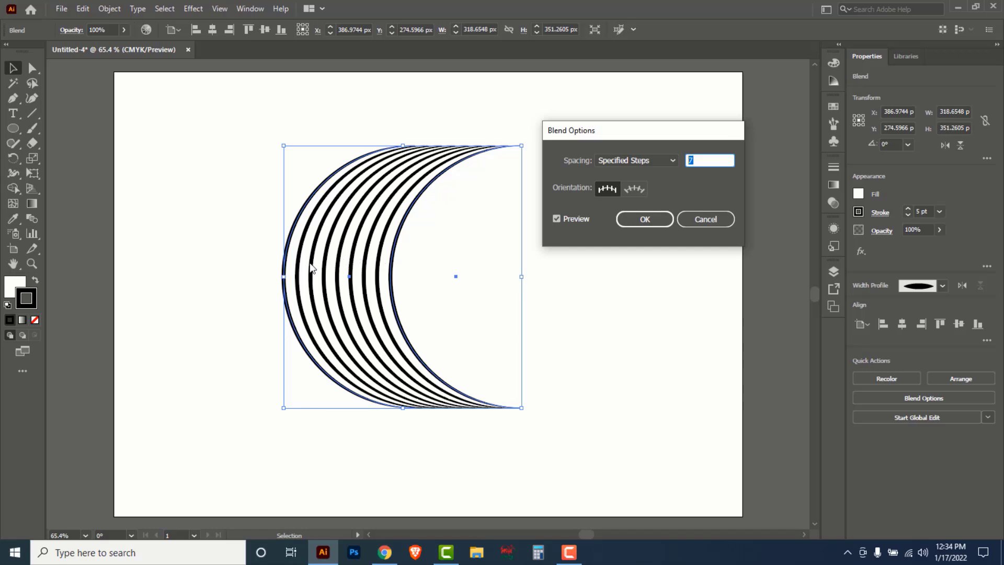
scroll(703, 160, "down", 4)
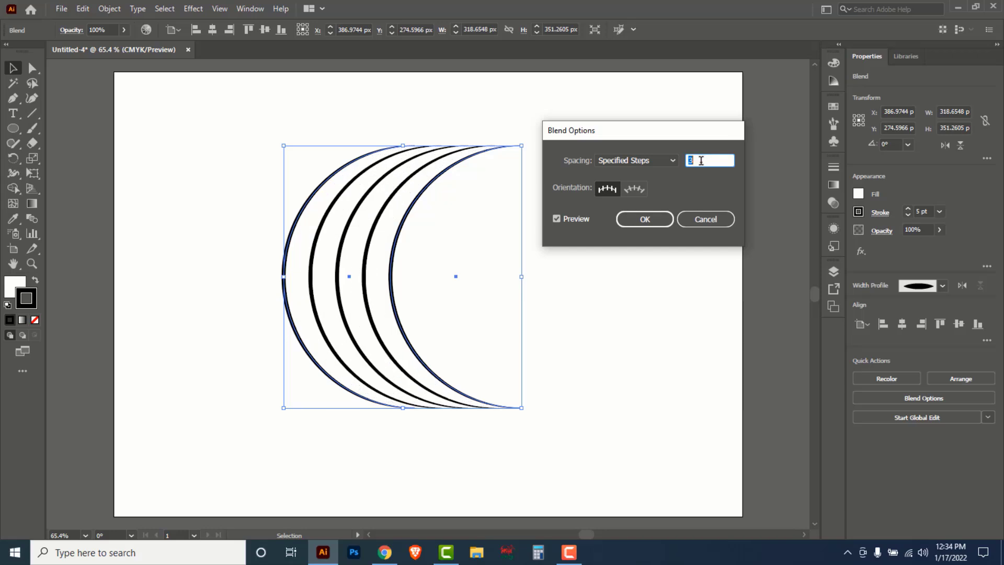
scroll(701, 161, "up", 4)
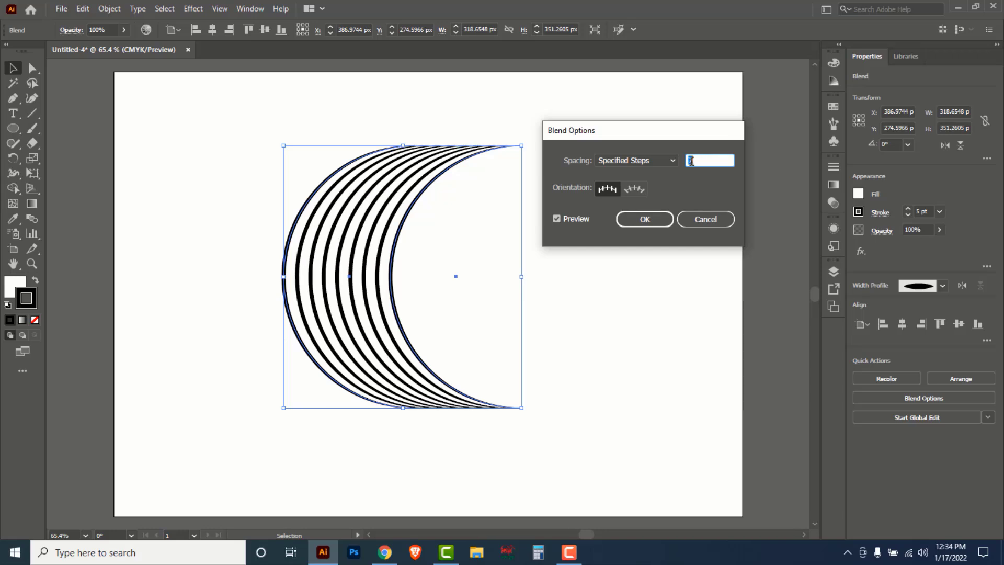
left_click(648, 221)
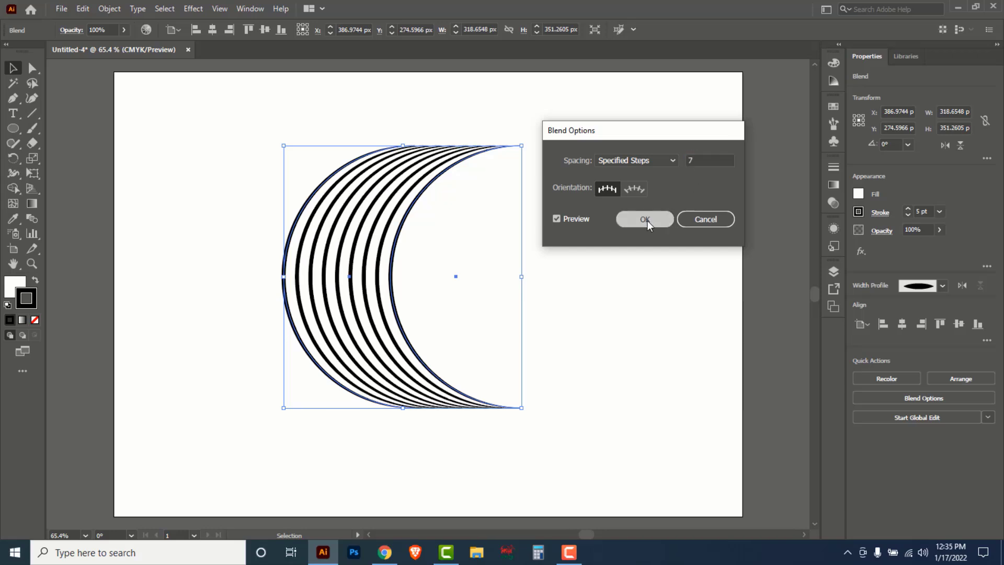
Start a Transform effect on the blend with 2 copies and a rotation angle of 120°
left_click(199, 9)
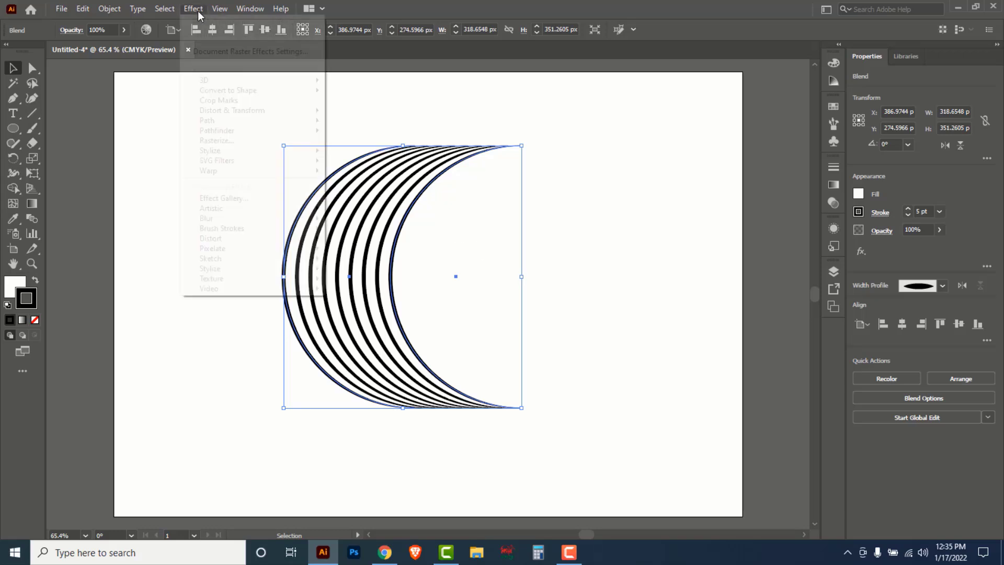
mouse_move(214, 116)
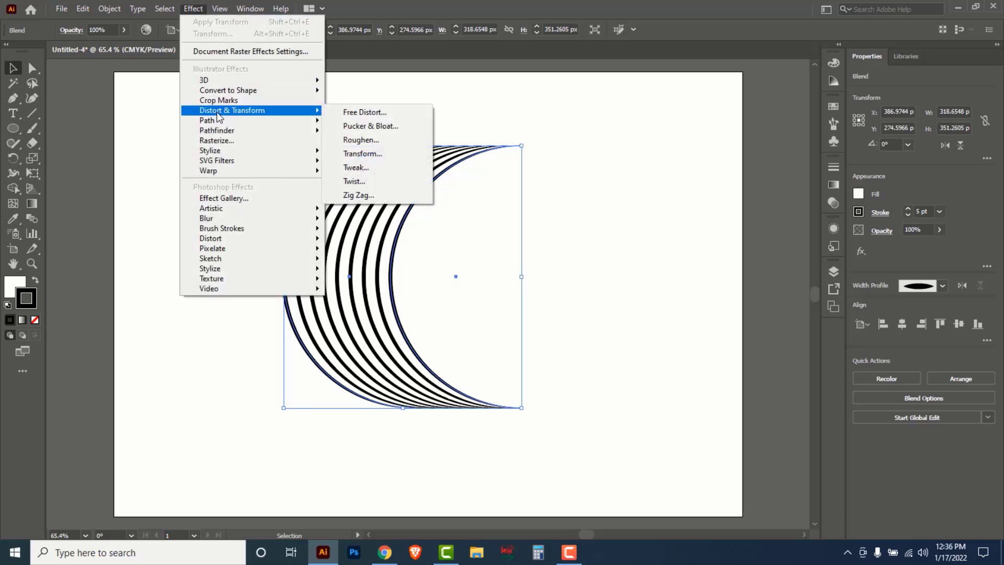
left_click(365, 155)
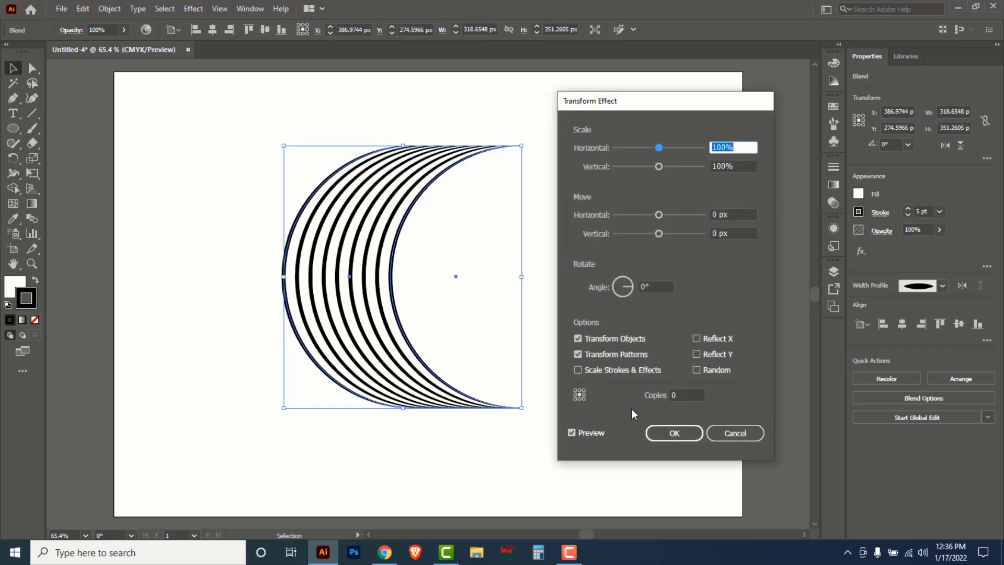
left_click(685, 395)
type("2")
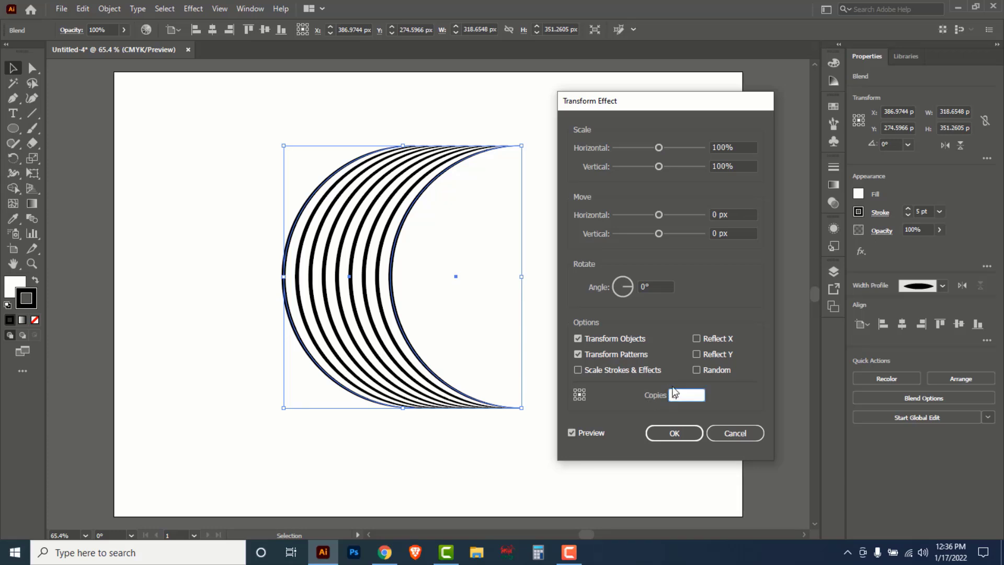
left_click(617, 291)
type("1")
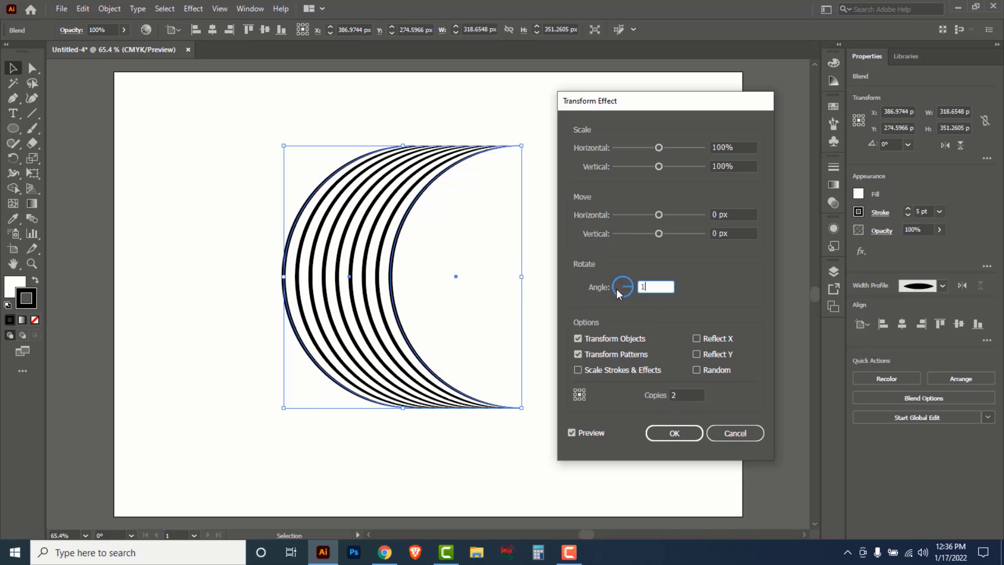
type("20")
Set the Transform effect's horizontal move to 82 px and apply the effect to the blend
double_click(717, 214)
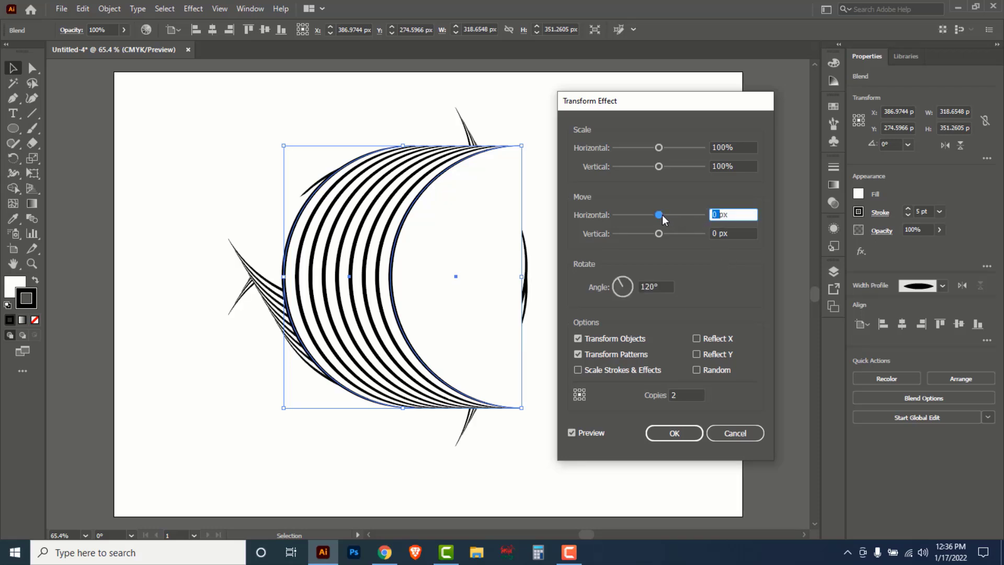
left_click_drag(659, 215, 686, 219)
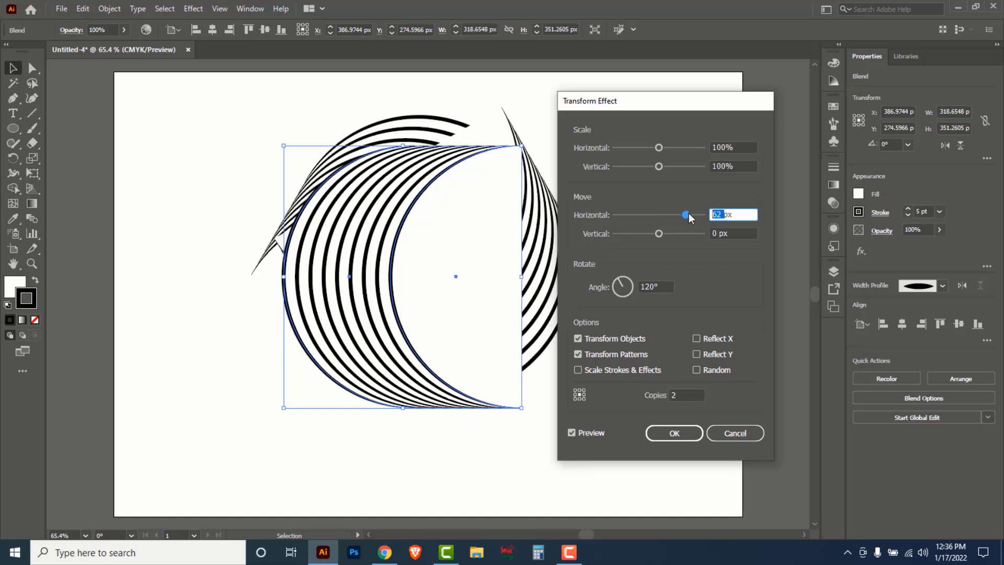
type("82")
left_click(572, 433)
left_click(573, 433)
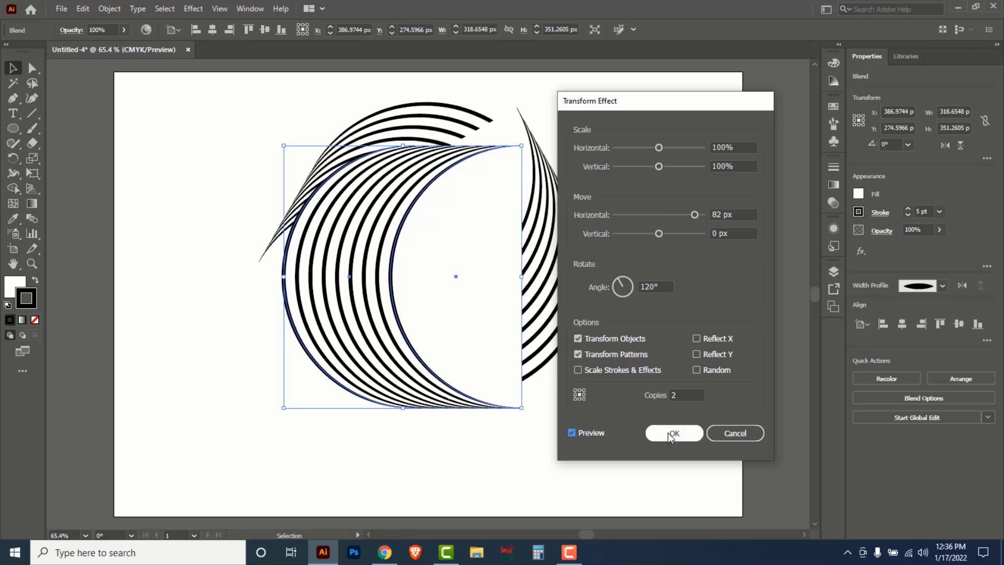
left_click(674, 433)
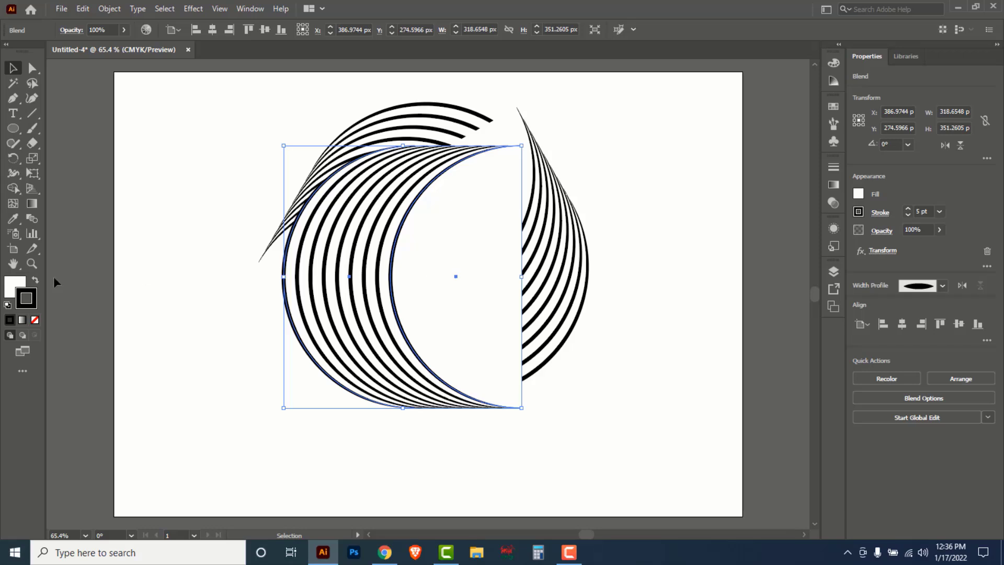
Remove the fill from the transformed blend and expand its appearance
left_click(10, 286)
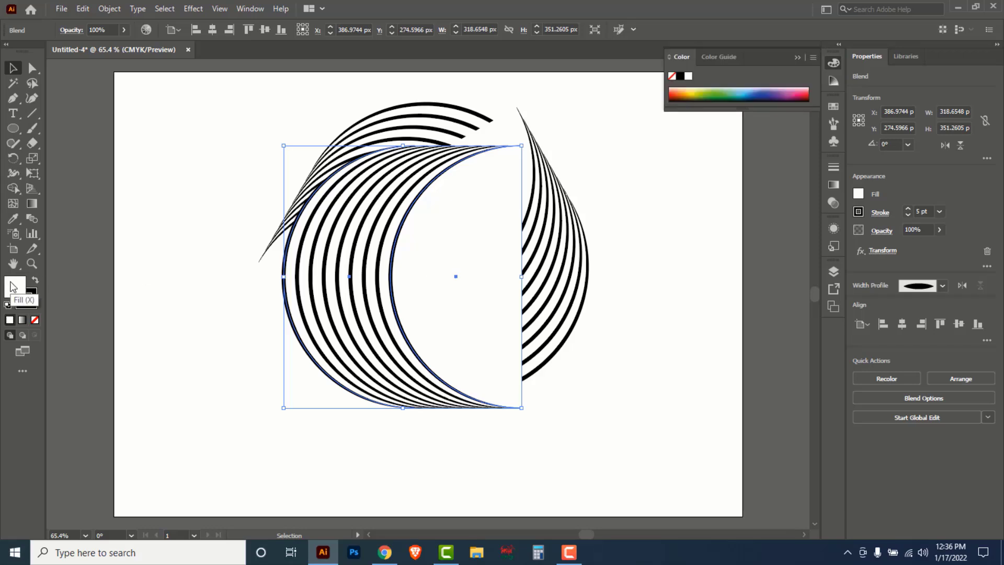
left_click(29, 302)
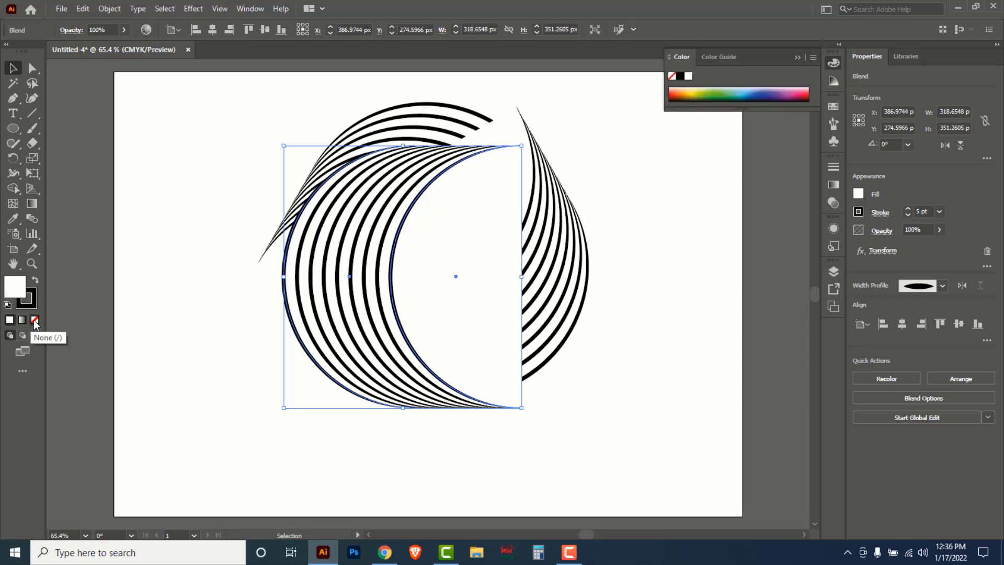
left_click(34, 321)
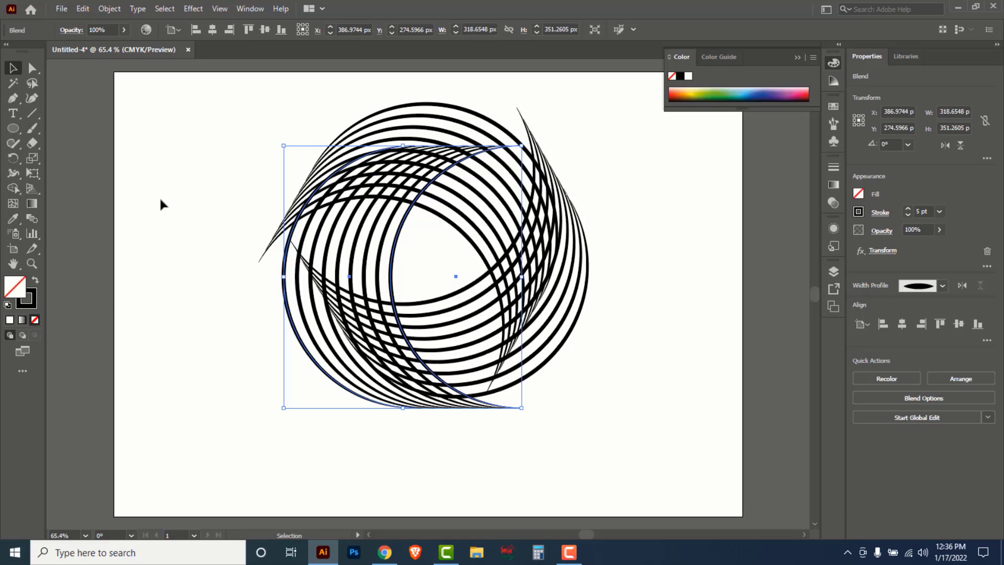
left_click(109, 11)
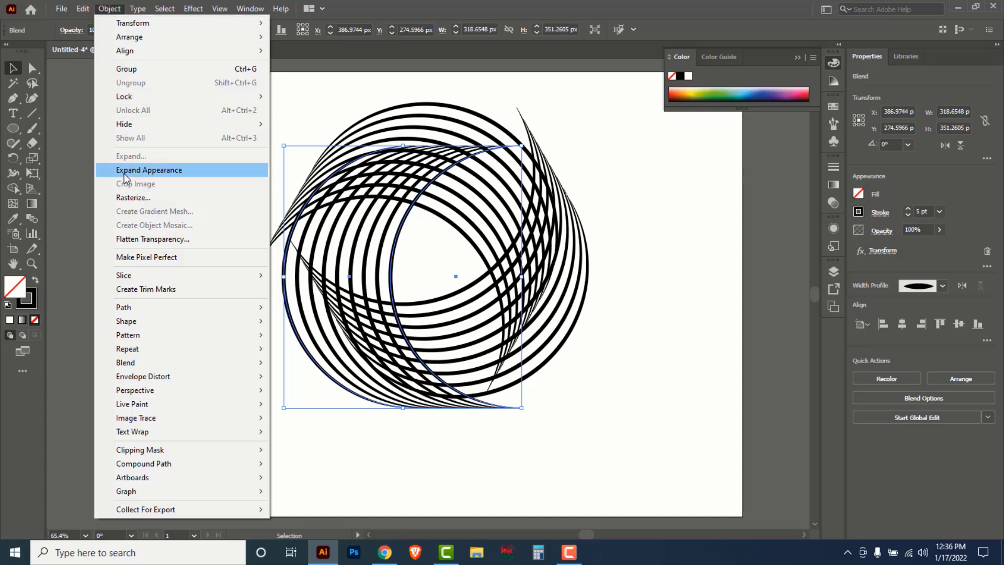
left_click(173, 176)
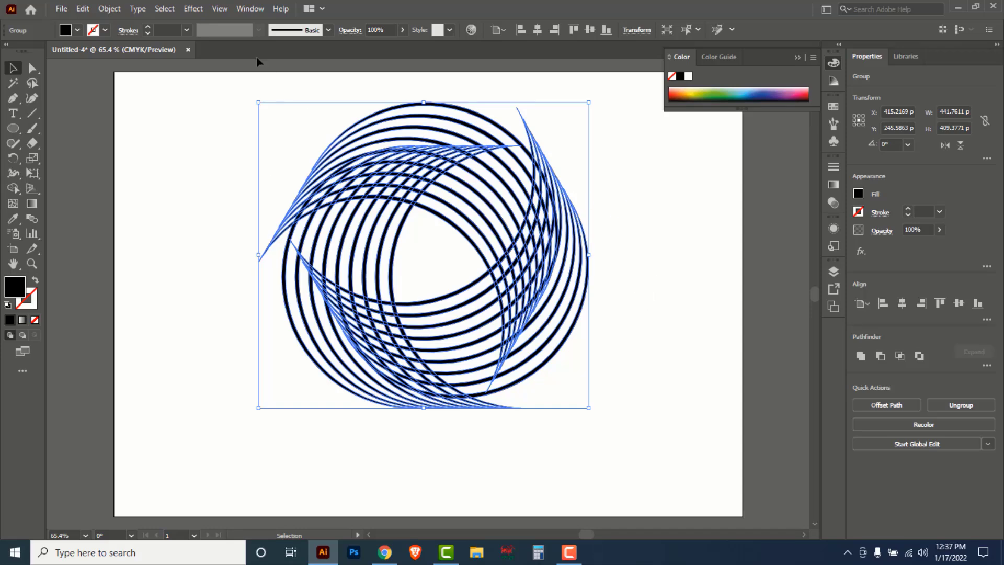
Split the expanded arcs with the Pathfinder Divide operation and ungroup the resulting pieces
left_click(249, 9)
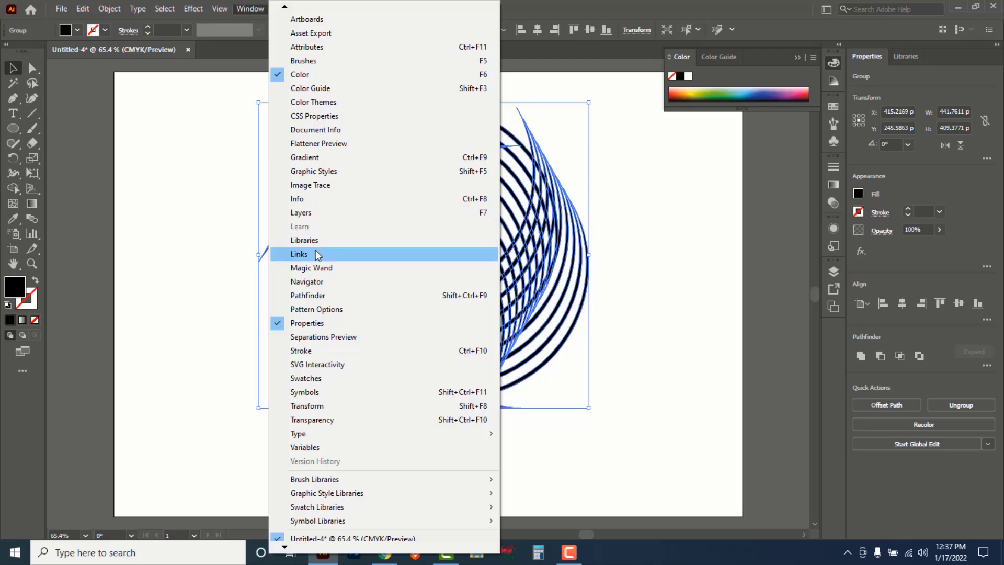
left_click(332, 295)
left_click_drag(500, 72, 675, 151)
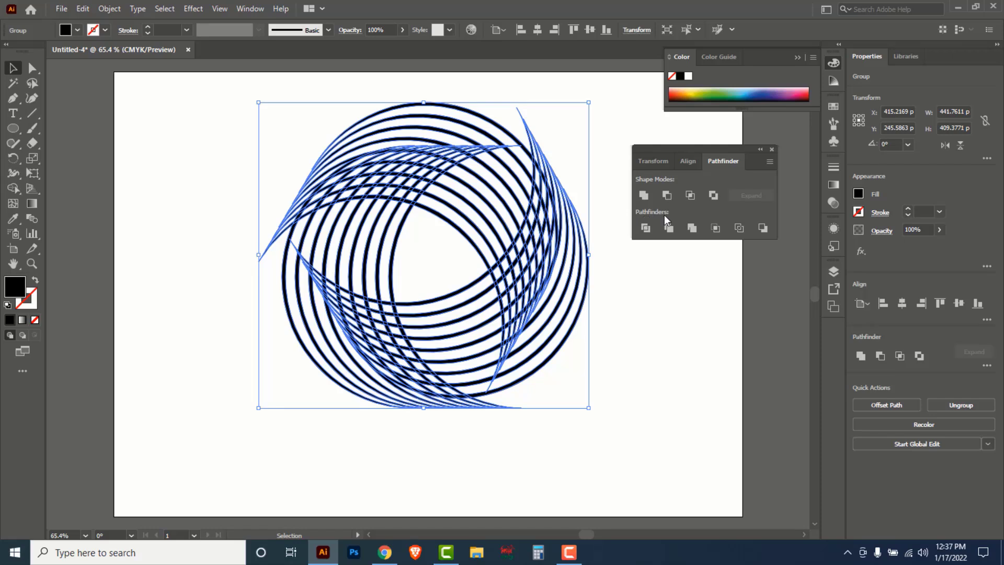
left_click(644, 229)
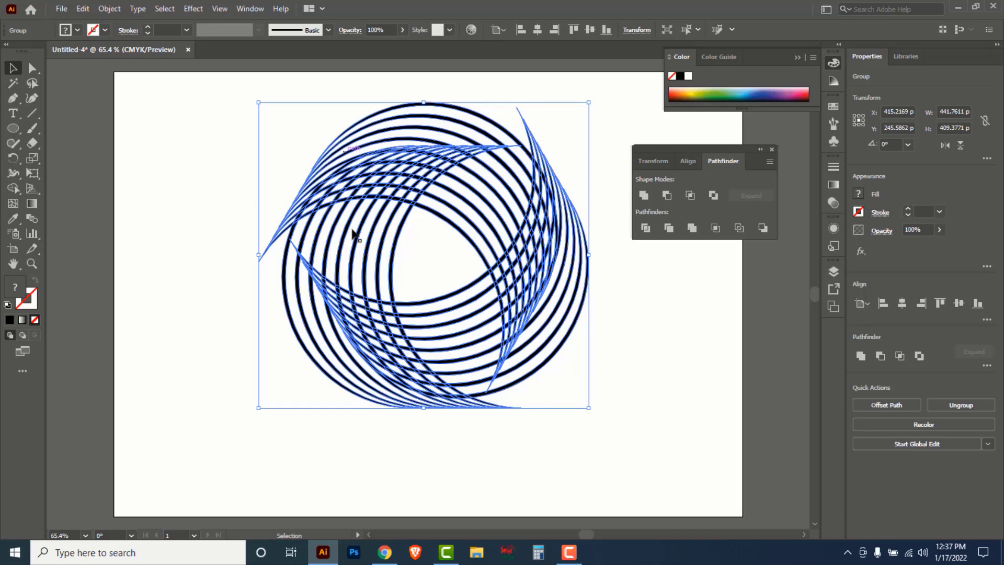
right_click(631, 308)
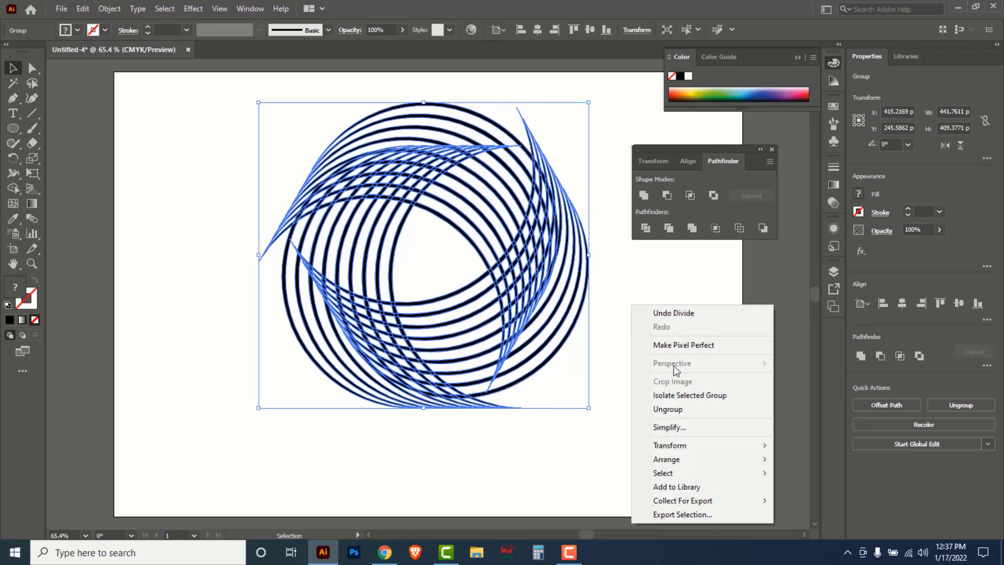
left_click(674, 409)
Delete the divided pieces extending beyond the inner edge of the original crescent, including those past its upper and lower tips
left_click_drag(671, 349, 463, 184)
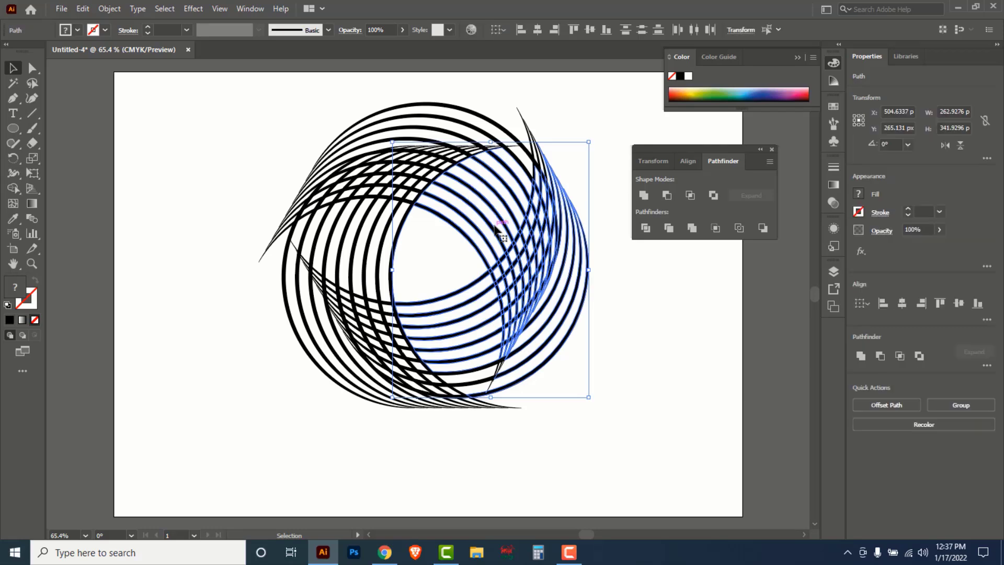
key("Delete")
left_click_drag(570, 212, 512, 152)
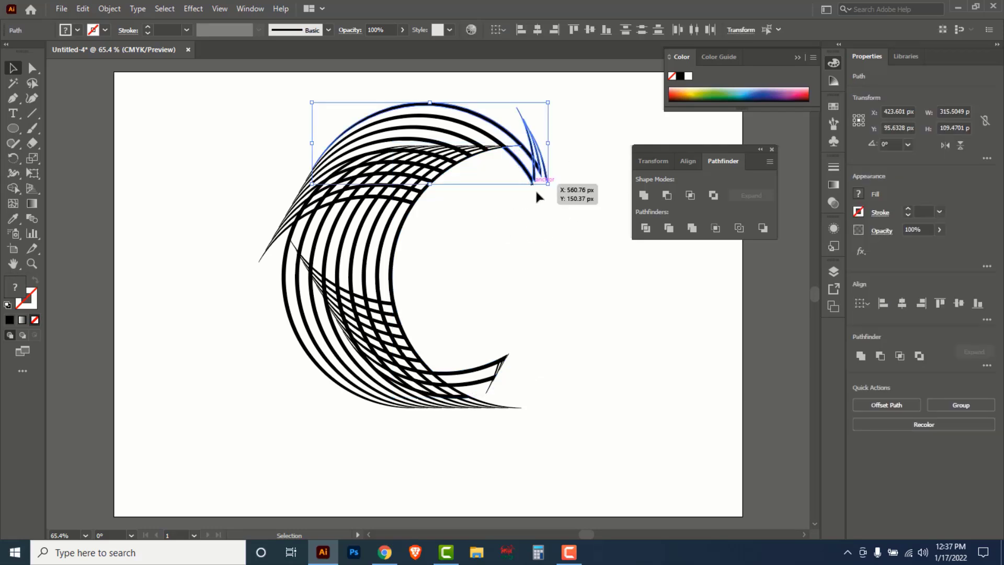
key("Delete")
left_click_drag(510, 388, 511, 386)
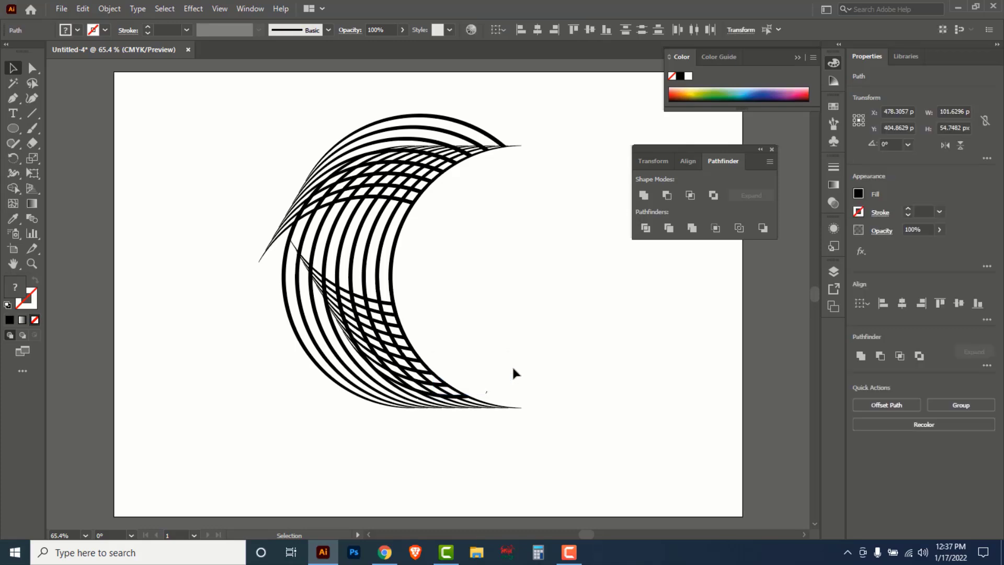
key("Delete")
Delete the outer arc pieces that rise above the upper part of the crescent
key("z")
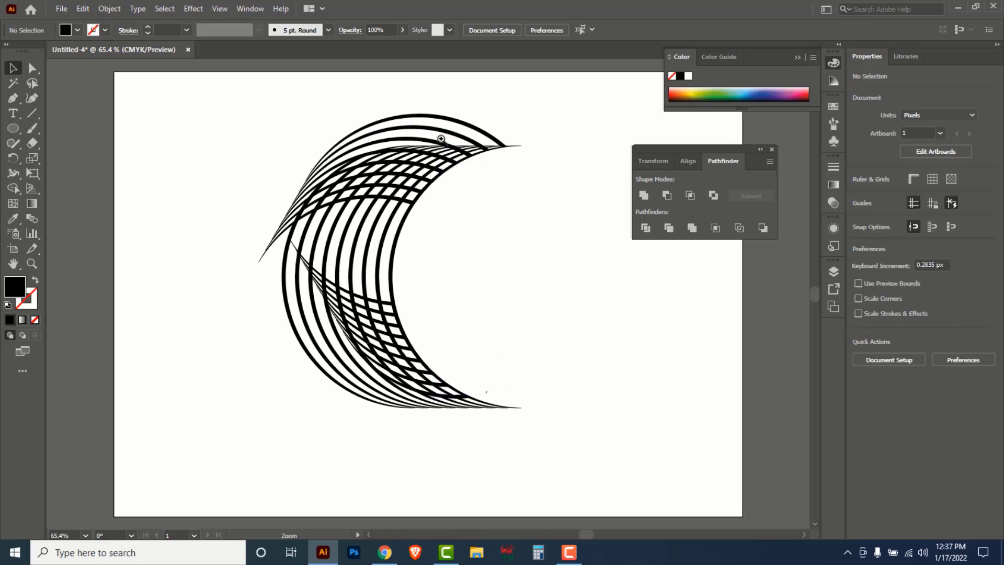
left_click(407, 146)
left_click(440, 358)
key("v")
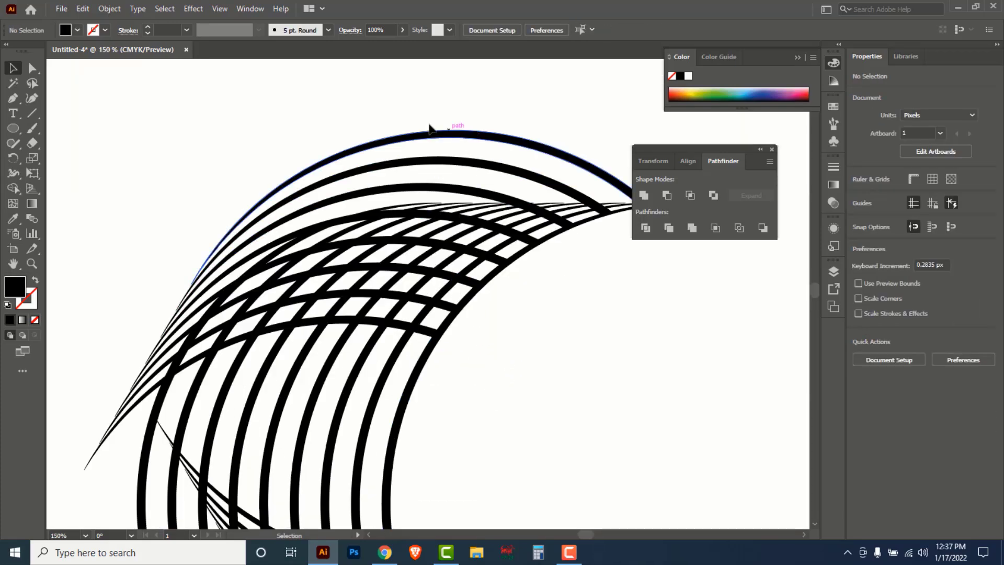
left_click_drag(362, 110, 417, 188)
key("Delete")
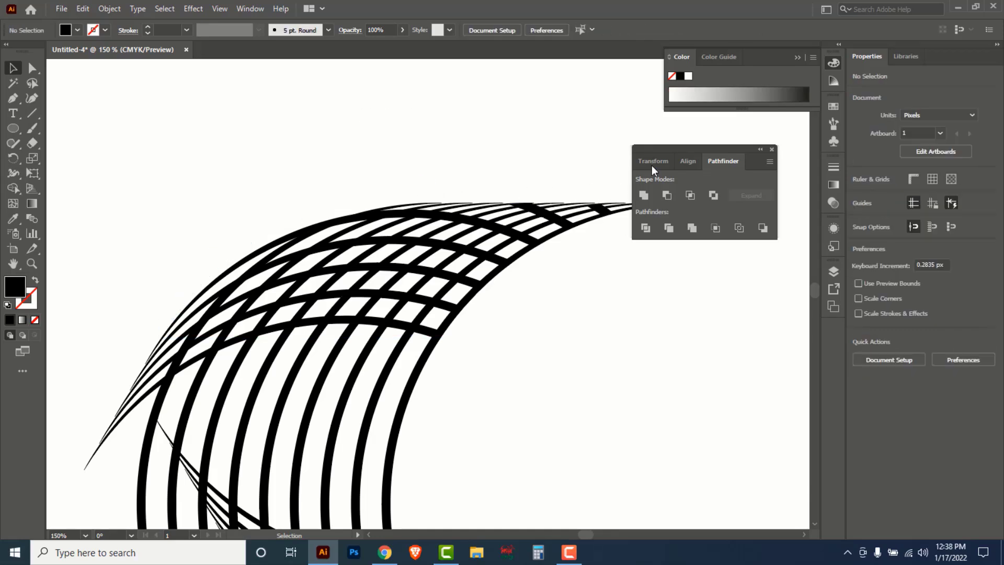
Delete the pieces at the crescent's upper-right tip beyond the thick crossing arc
left_click_drag(657, 163, 648, 273)
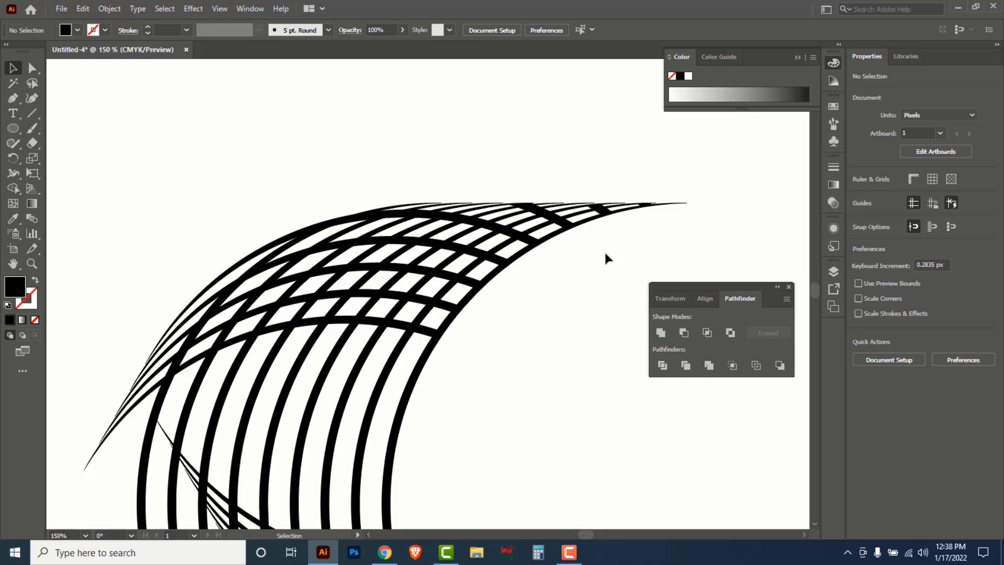
left_click_drag(670, 182, 519, 213)
key("Delete")
key("Delete")
key("Delete")
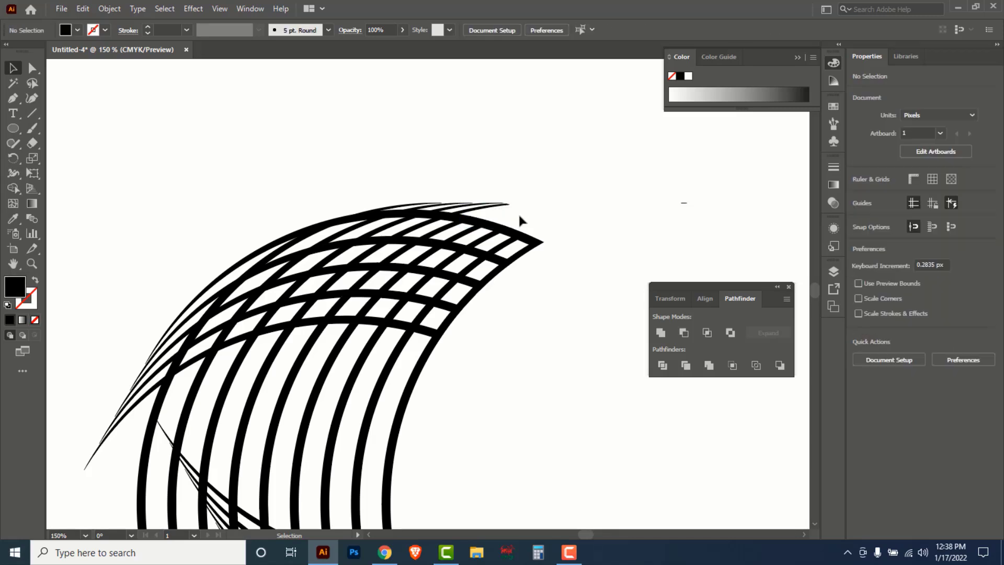
Delete the remaining thin slivers sticking out above the crescent's top arc
left_click(493, 211)
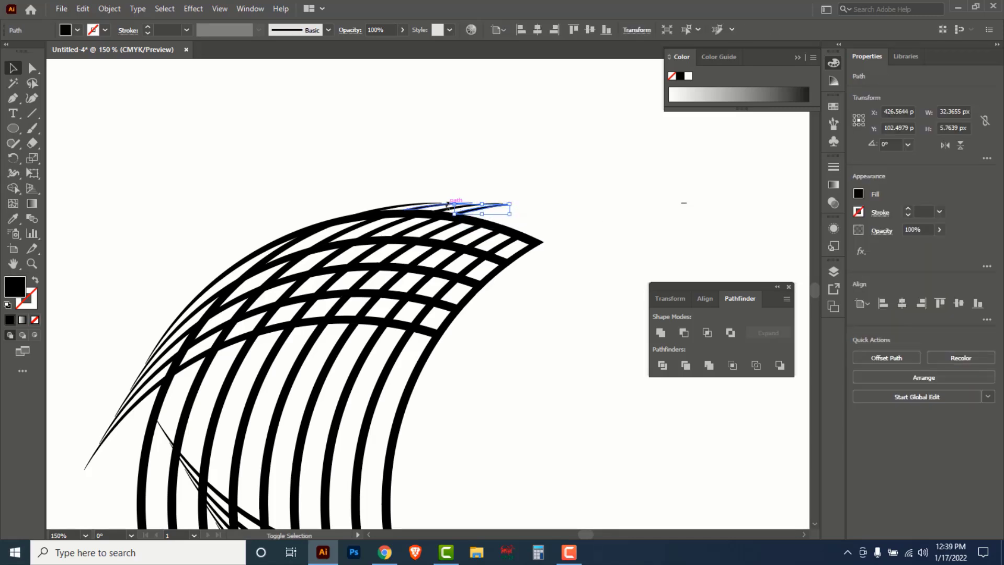
left_click(430, 208, "shift")
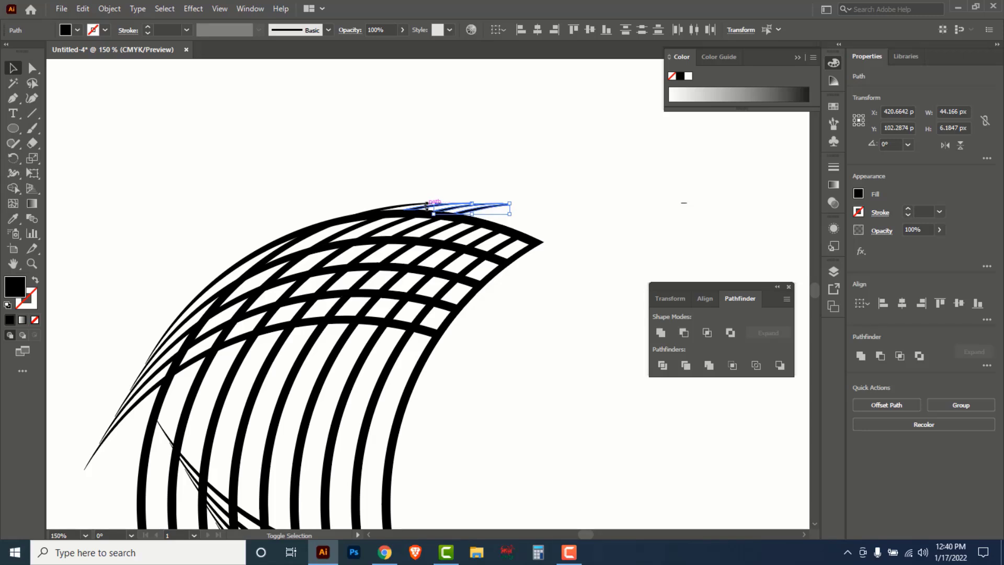
left_click(407, 210, "shift")
left_click(387, 210, "shift")
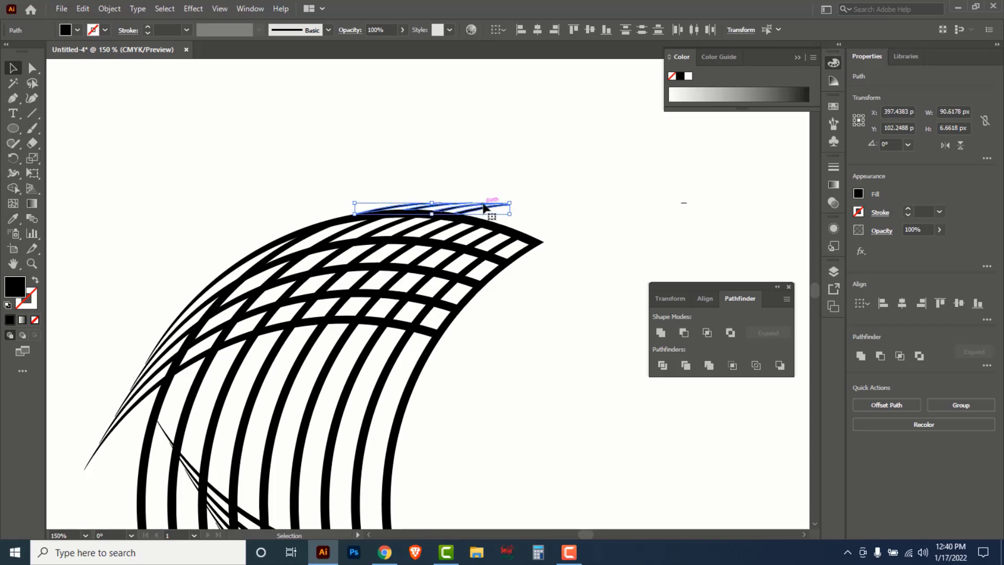
key("Delete")
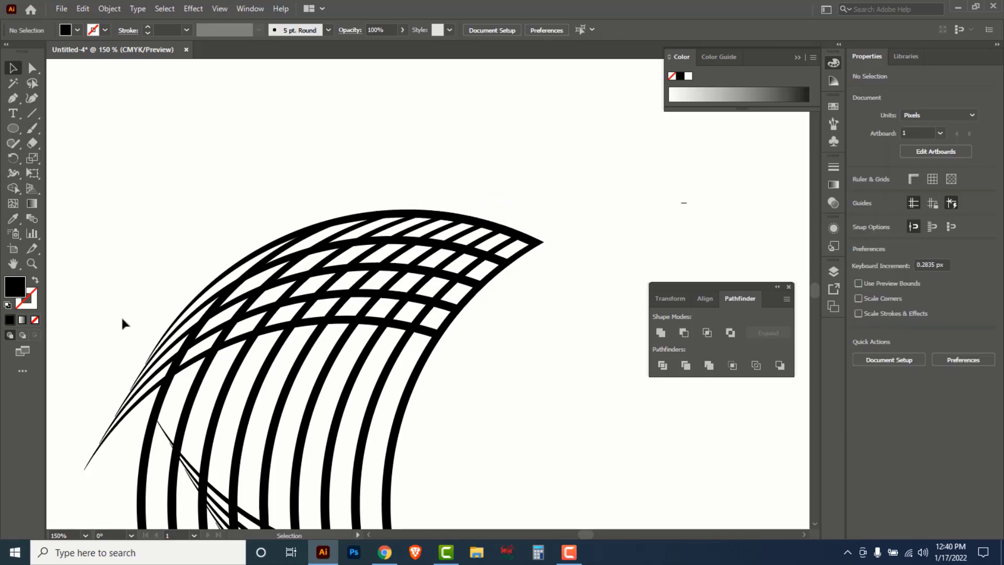
Delete the pointed pieces and the thin outer sliver protruding from the crescent's upper-left side
left_click_drag(111, 317, 132, 421)
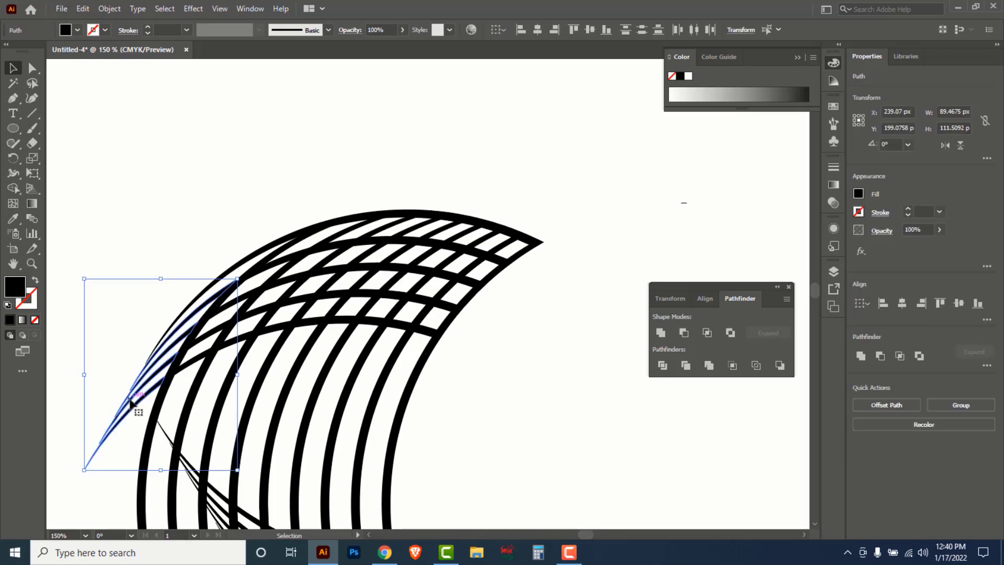
key("Delete")
left_click(156, 347)
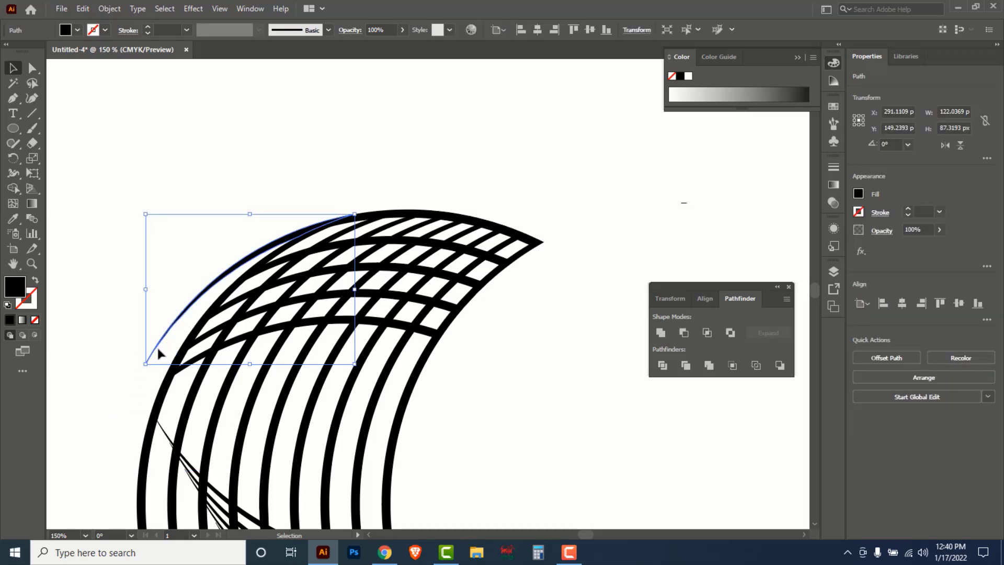
key("Delete")
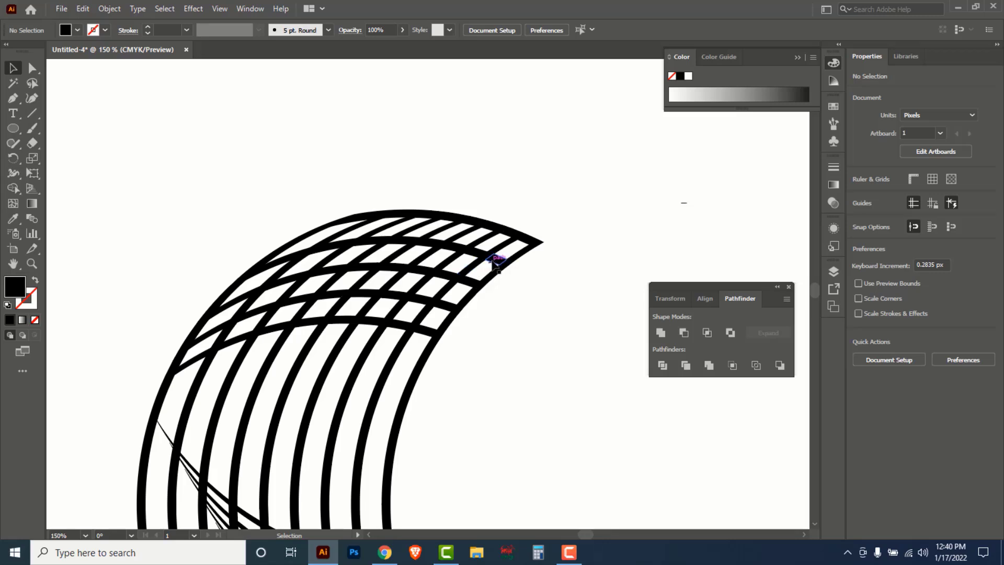
Delete all short crossing segments between the crescent's arcs in its upper part, below the top arc
left_click(496, 260)
left_click(468, 281, "shift")
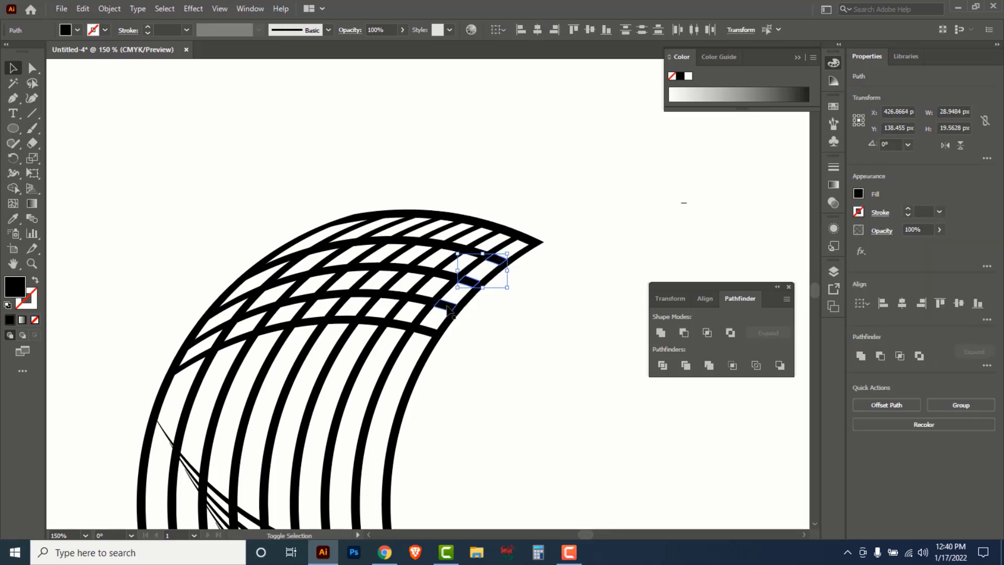
left_click(445, 304, "shift")
left_click(424, 329, "shift")
left_click(400, 327, "shift")
left_click(419, 300, "shift")
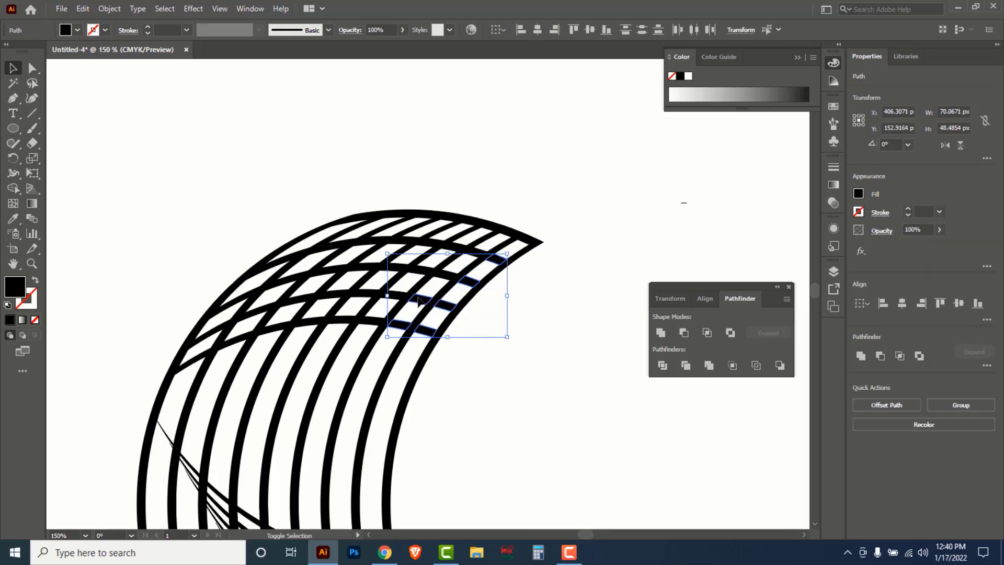
left_click(475, 252, "shift")
left_click(455, 246, "shift")
left_click(419, 269, "shift")
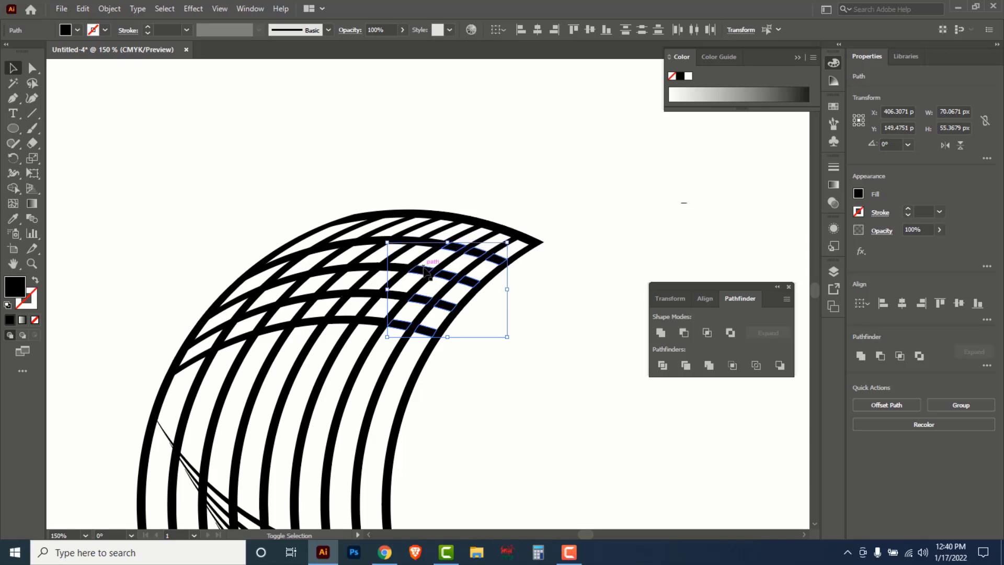
left_click(391, 294, "shift")
left_click(372, 321, "shift")
left_click(343, 320, "shift")
left_click(365, 293, "shift")
left_click(394, 268, "shift")
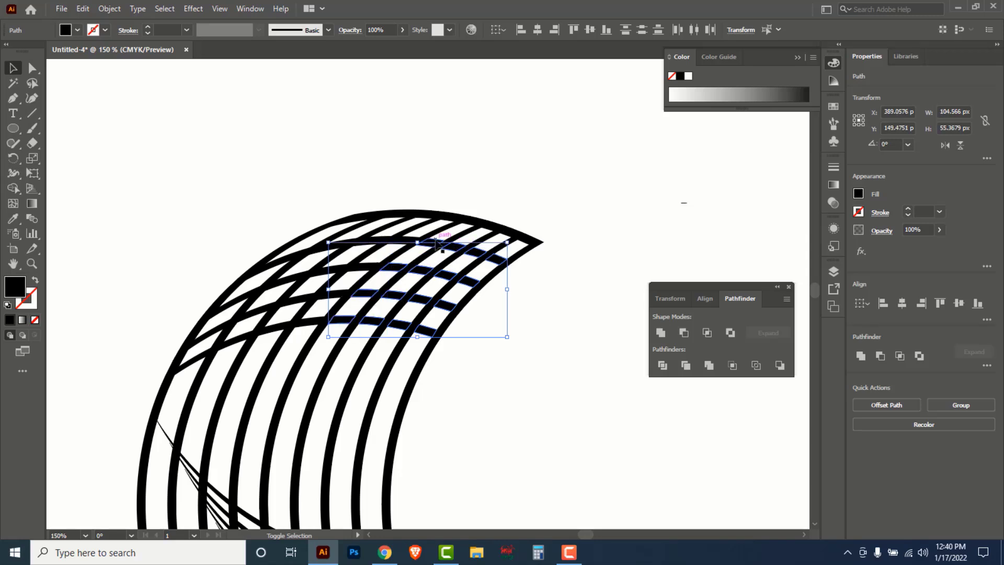
left_click(431, 243, "shift")
left_click(406, 238, "shift")
left_click(363, 266, "shift")
left_click(337, 293, "shift")
left_click(309, 321, "shift")
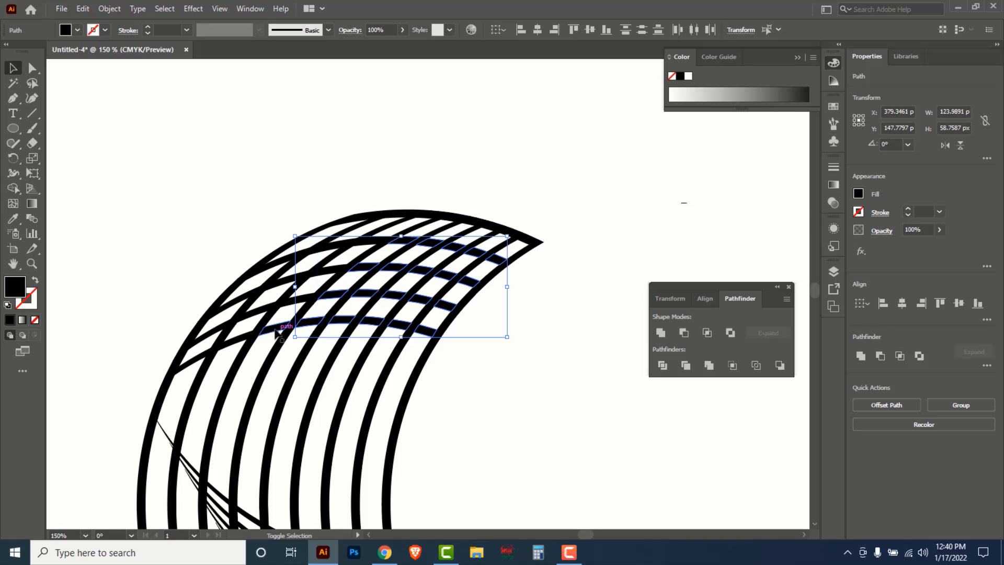
left_click(276, 328, "shift")
left_click(328, 273, "shift")
left_click(369, 246, "shift")
left_click(333, 249, "shift")
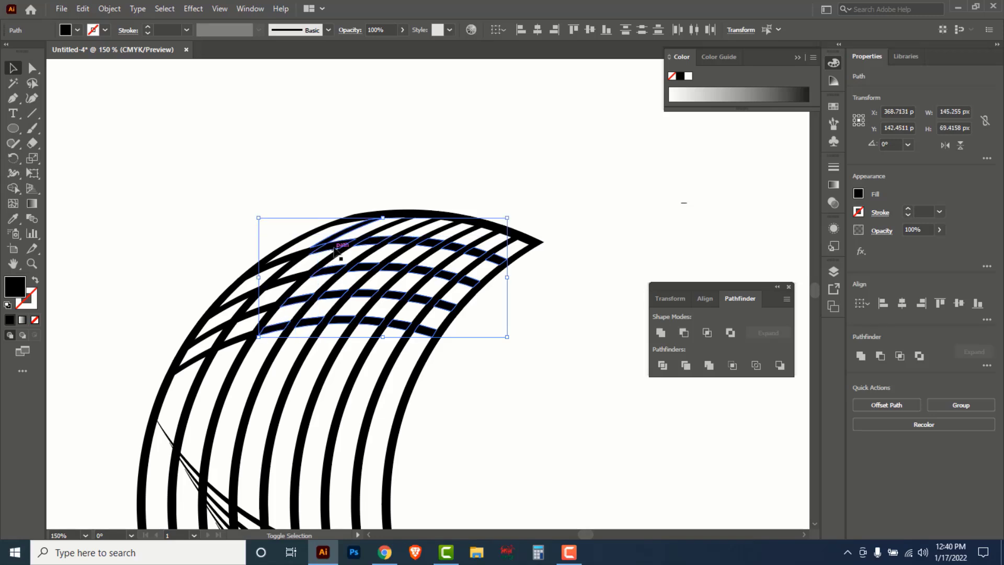
left_click(335, 250, "shift")
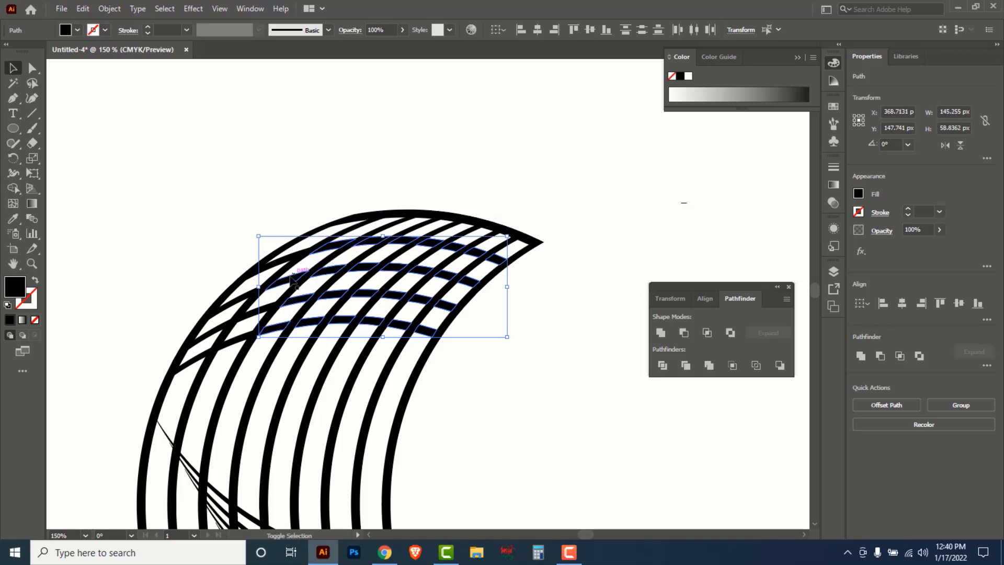
left_click(249, 315, "shift")
left_click(231, 343, "shift")
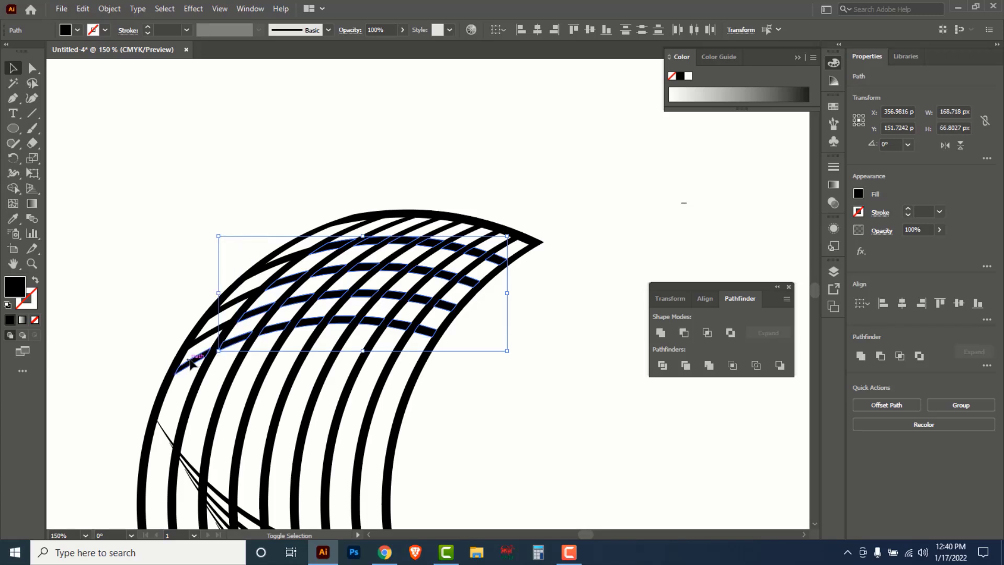
left_click(191, 361, "shift")
left_click(202, 336, "shift")
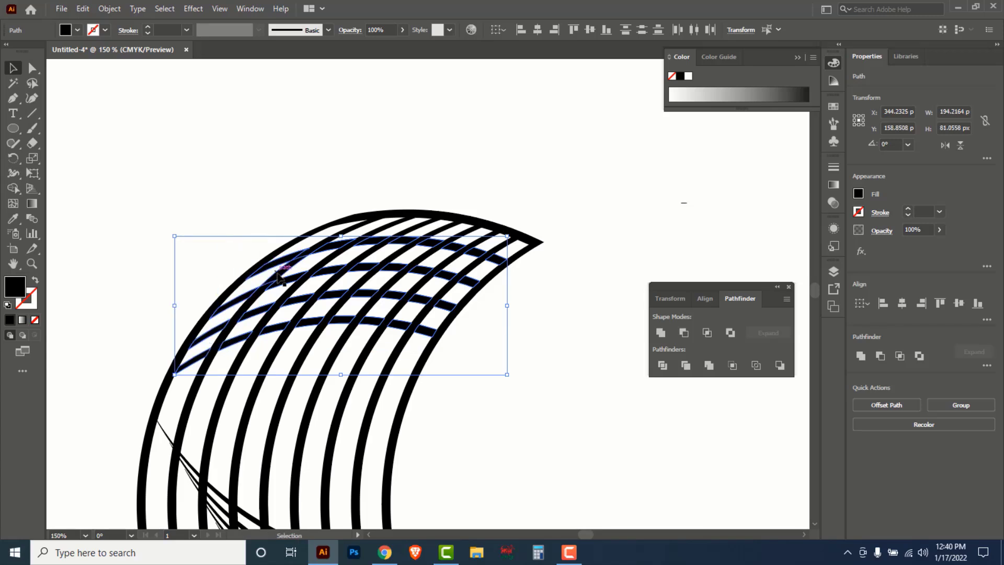
key("Delete")
Delete the crossing segments and thin slivers in the two gaps between the third and fifth arcs, counted from the crescent's outer edge
scroll(503, 465, "down", 10)
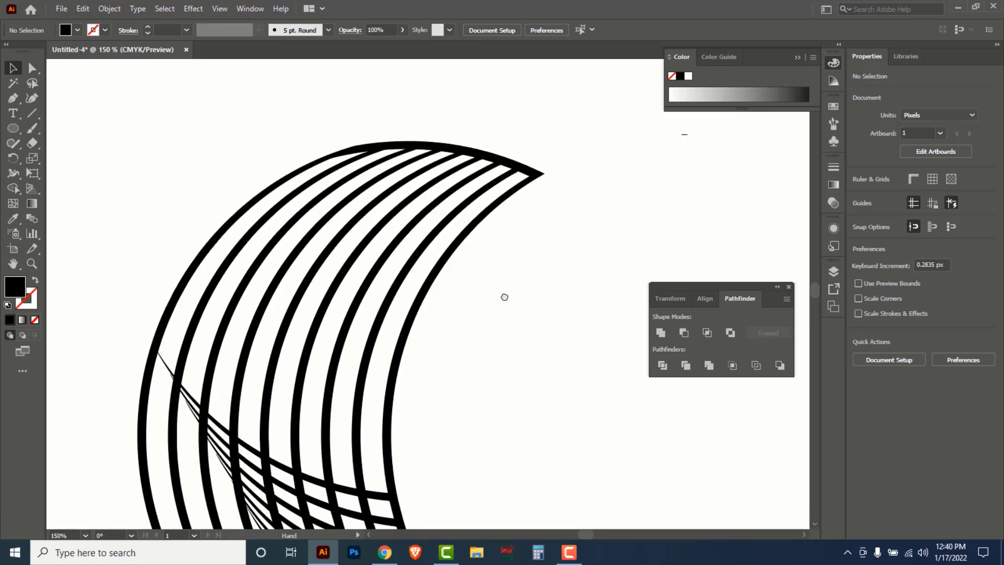
scroll(480, 304, "down", 2)
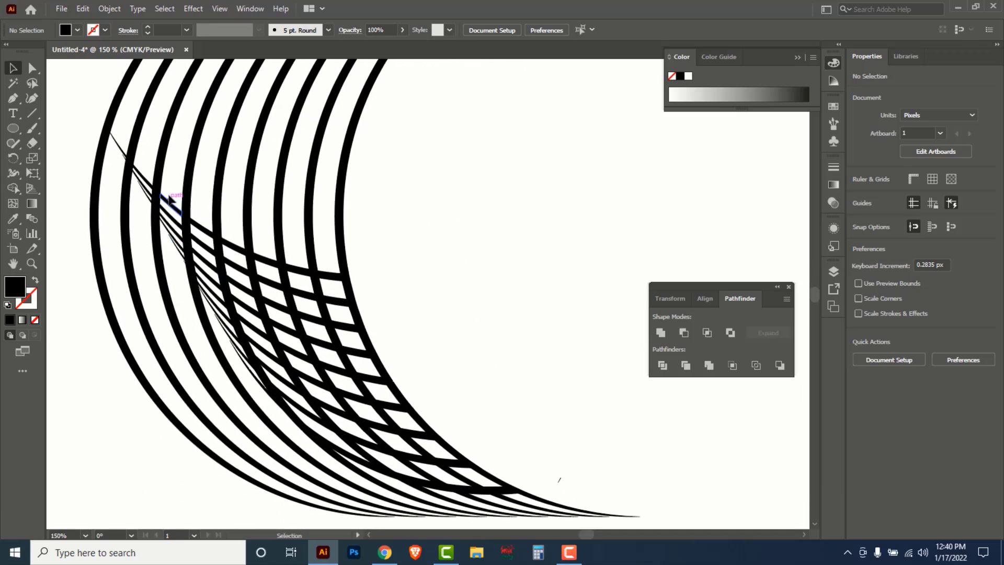
left_click(169, 240)
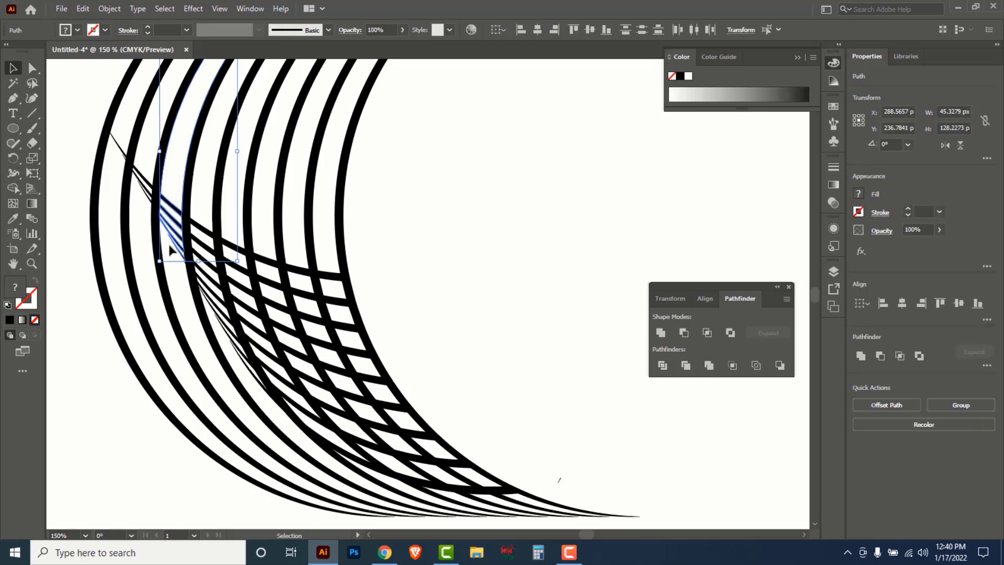
key("Delete")
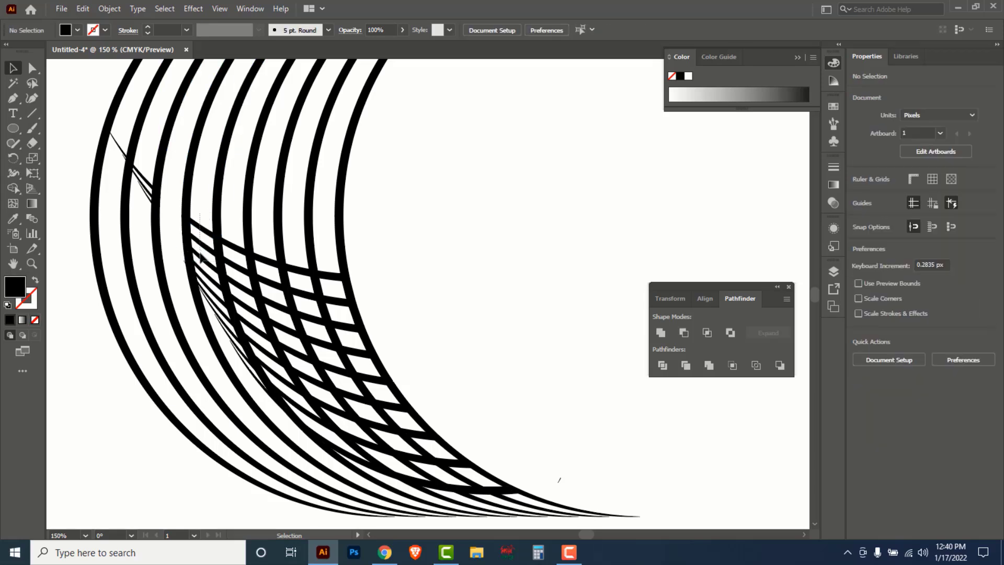
left_click(204, 243)
key("Delete")
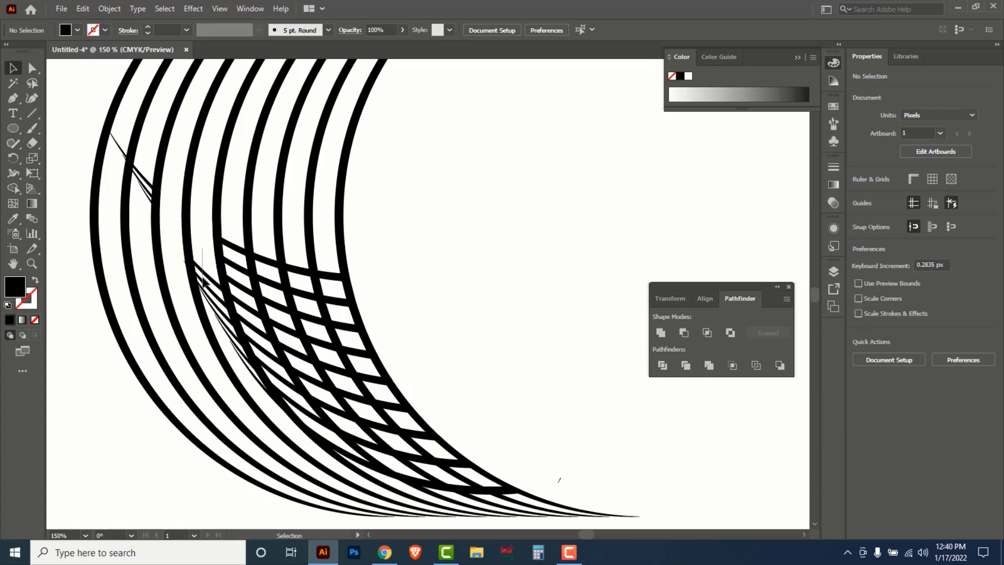
left_click(206, 277)
key("Delete")
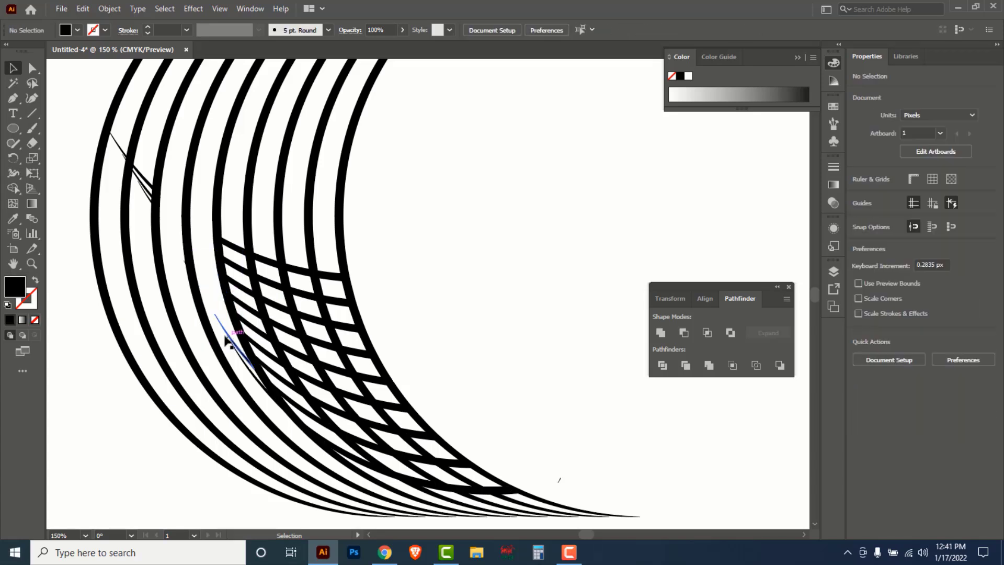
left_click(228, 343)
key("Delete")
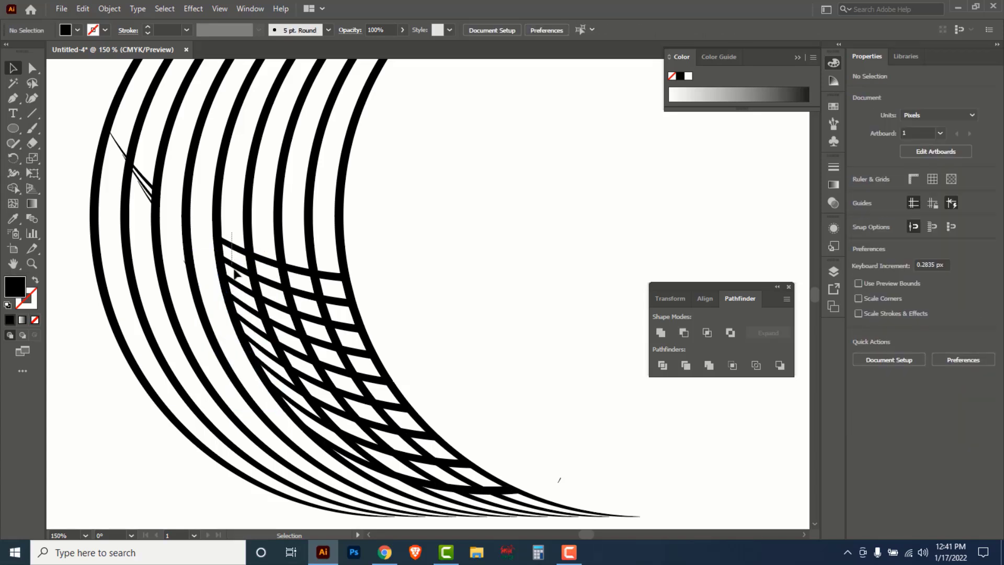
Delete the short crossing segments between the fifth and sixth arcs in the crescent's lower half
left_click_drag(234, 269, 237, 280)
left_click(246, 306, "shift")
left_click(253, 328, "shift")
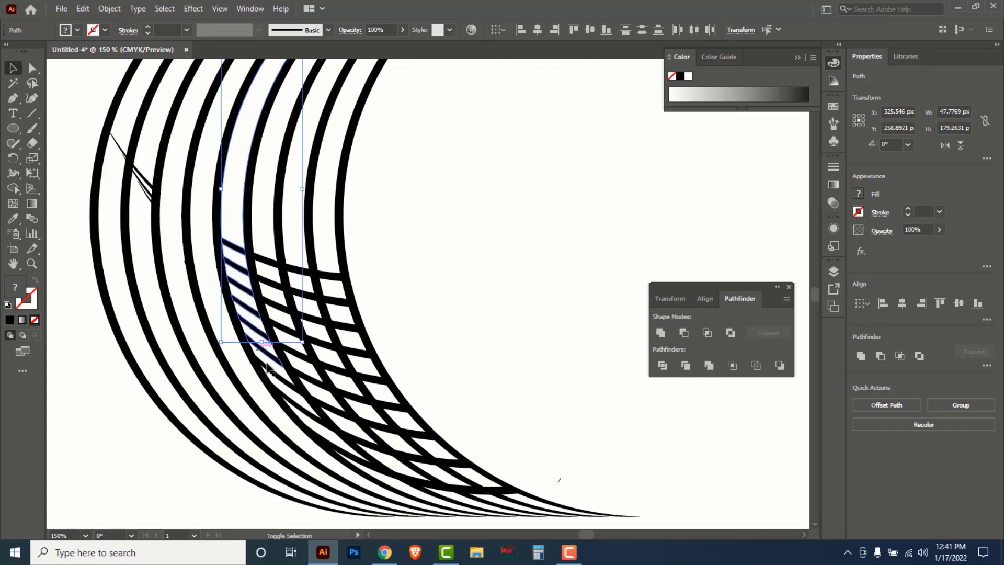
left_click(287, 399, "shift")
left_click(276, 424, "shift")
key("Delete")
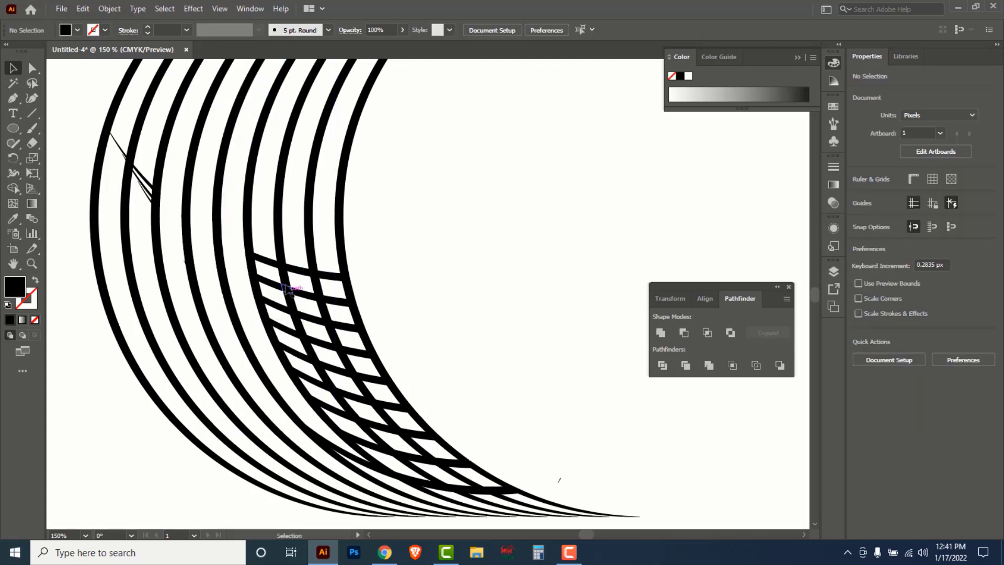
Delete all remaining crossing segments in the three gaps between the sixth arc and the innermost arc of the crescent's lower half
left_click(268, 265)
left_click(276, 299, "shift")
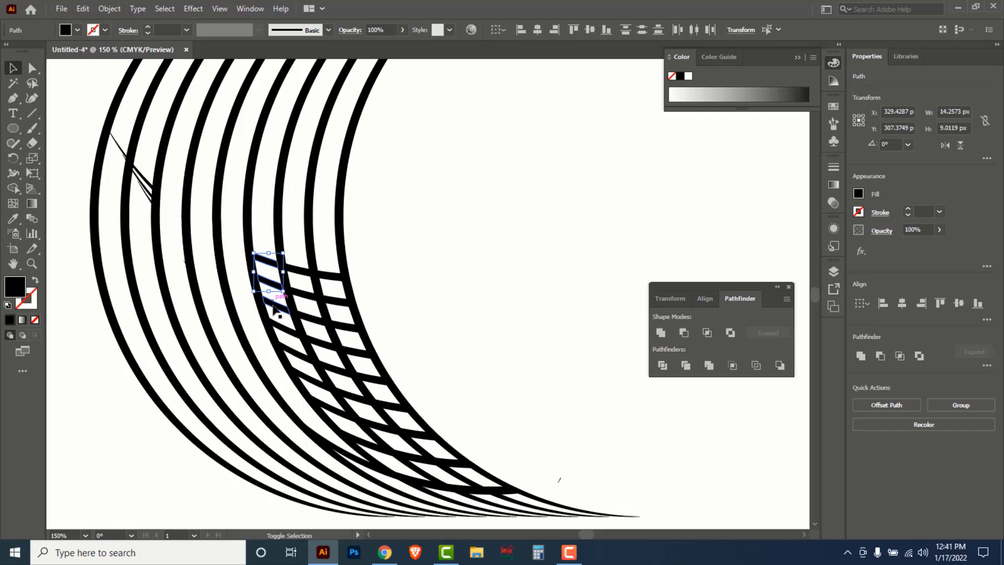
left_click(282, 331, "shift")
left_click(290, 345, "shift")
left_click(306, 369, "shift")
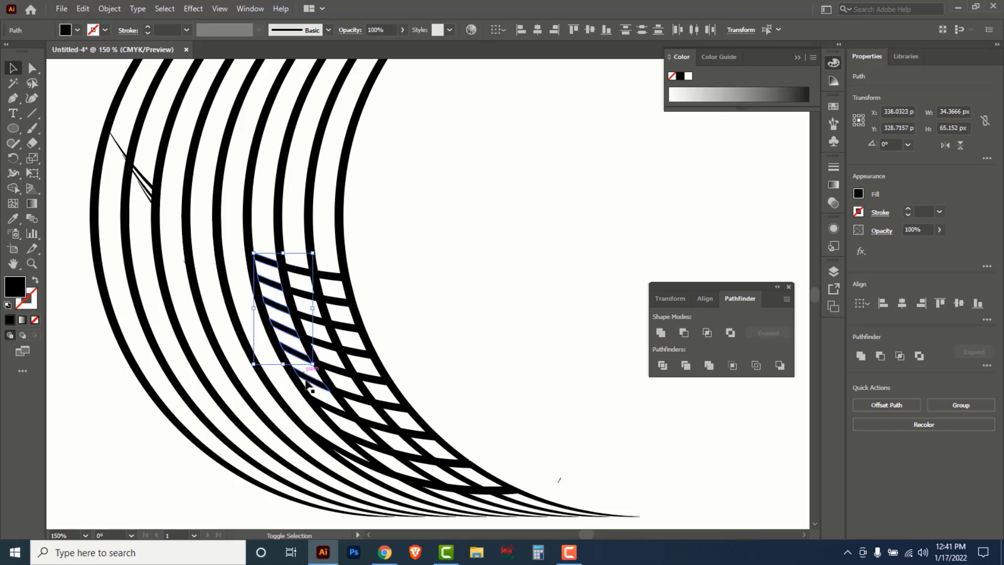
left_click(320, 391, "shift")
left_click(342, 416, "shift")
left_click(362, 441, "shift")
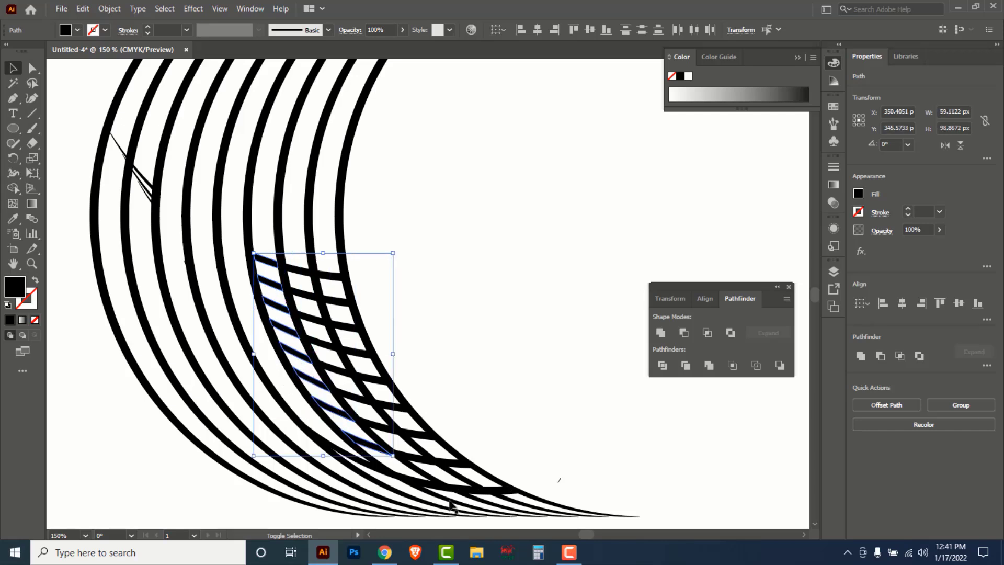
left_click(428, 483, "shift")
left_click(471, 490, "shift")
left_click(413, 460, "shift")
left_click(379, 428, "shift")
left_click(358, 396, "shift")
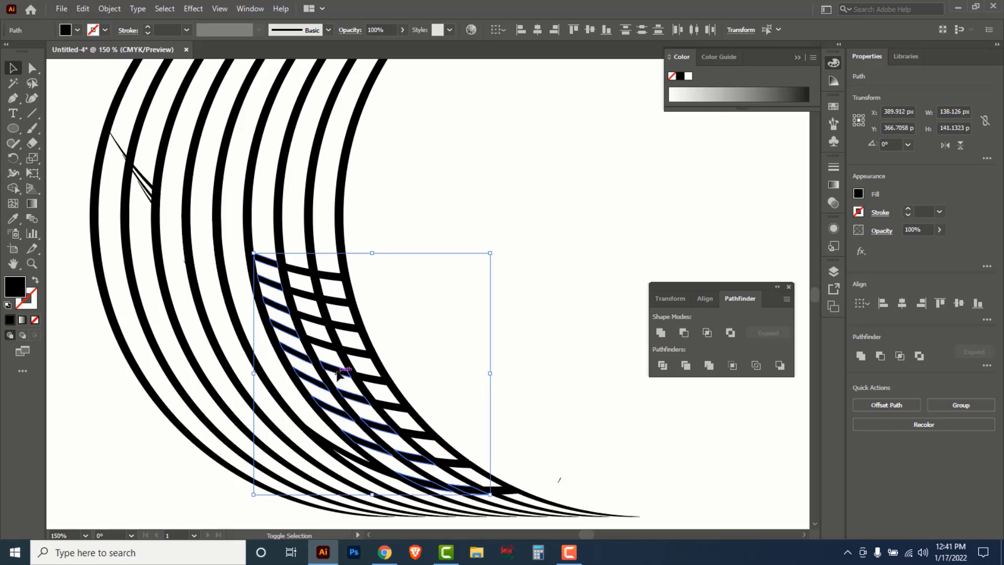
left_click(336, 368, "shift")
left_click(321, 344, "shift")
left_click(311, 318, "shift")
left_click(302, 294, "shift")
left_click(329, 276, "shift")
left_click(341, 302, "shift")
left_click(351, 327, "shift")
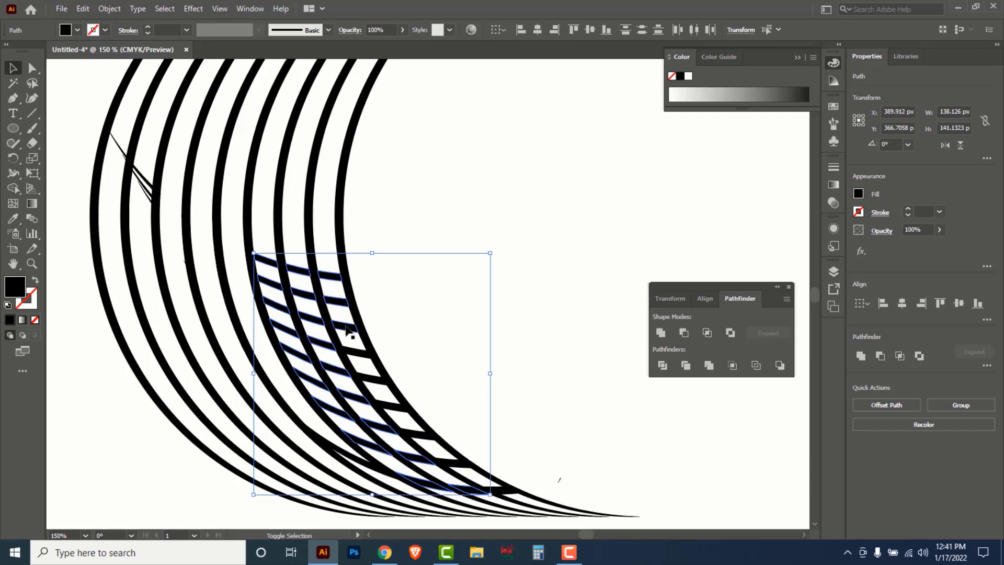
left_click(361, 353, "shift")
left_click(376, 381, "shift")
left_click(394, 406, "shift")
left_click(415, 435, "shift")
left_click(455, 463, "shift")
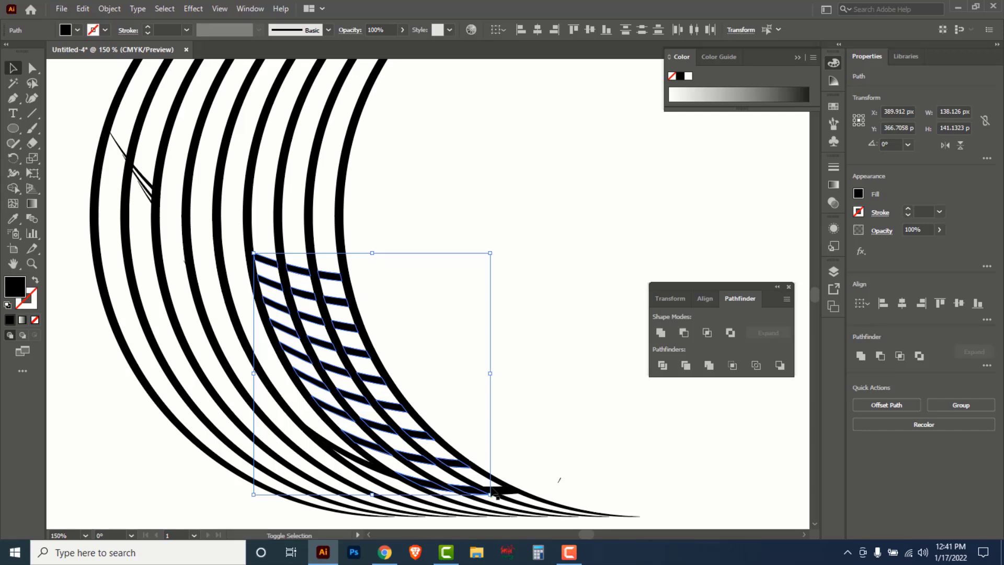
left_click(501, 491, "shift")
key("Delete")
Delete the leftover sliver near the crescent's bottom and the small crossing pieces between its three outermost arcs
left_click(365, 461)
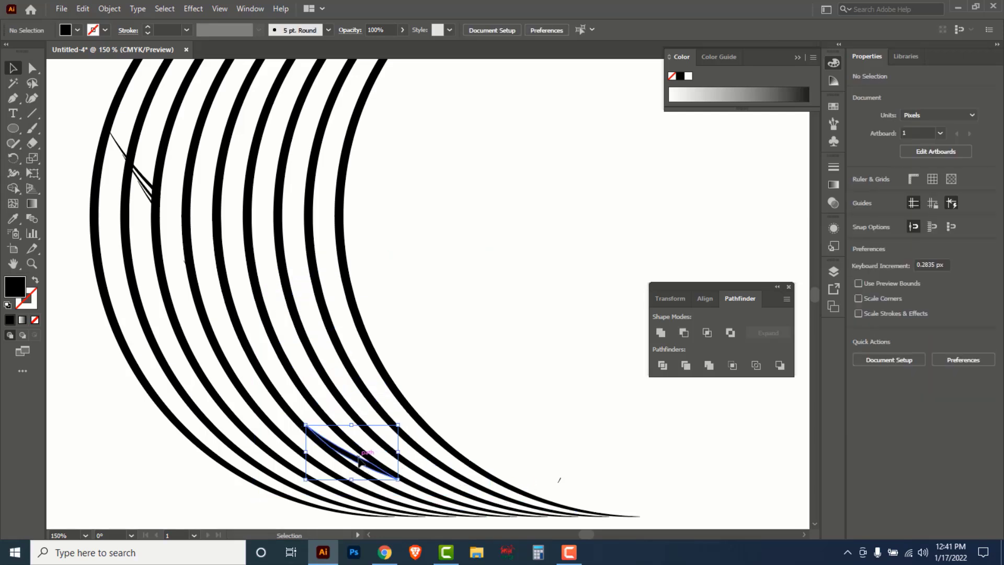
key("Delete")
left_click(137, 190)
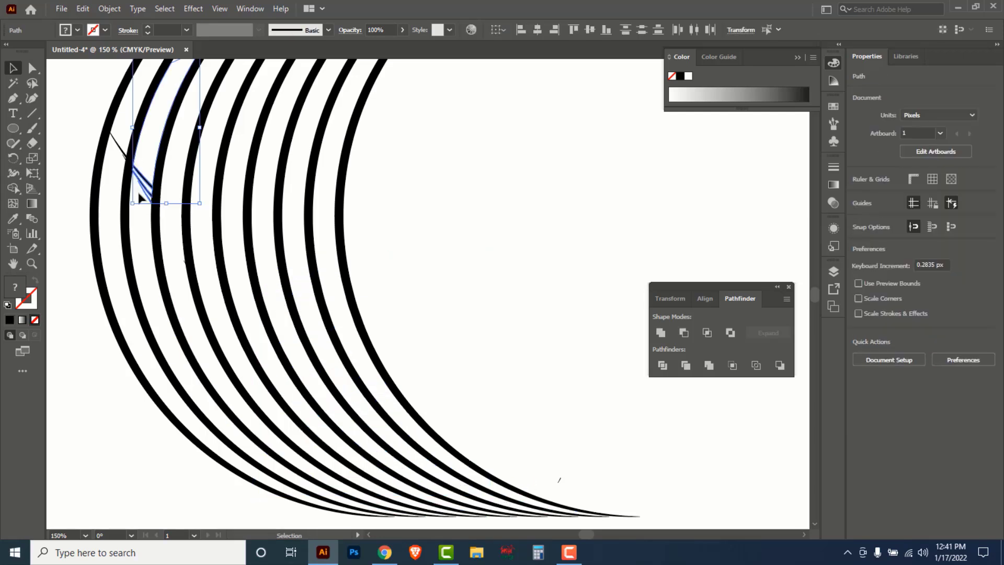
key("Delete")
left_click(118, 160)
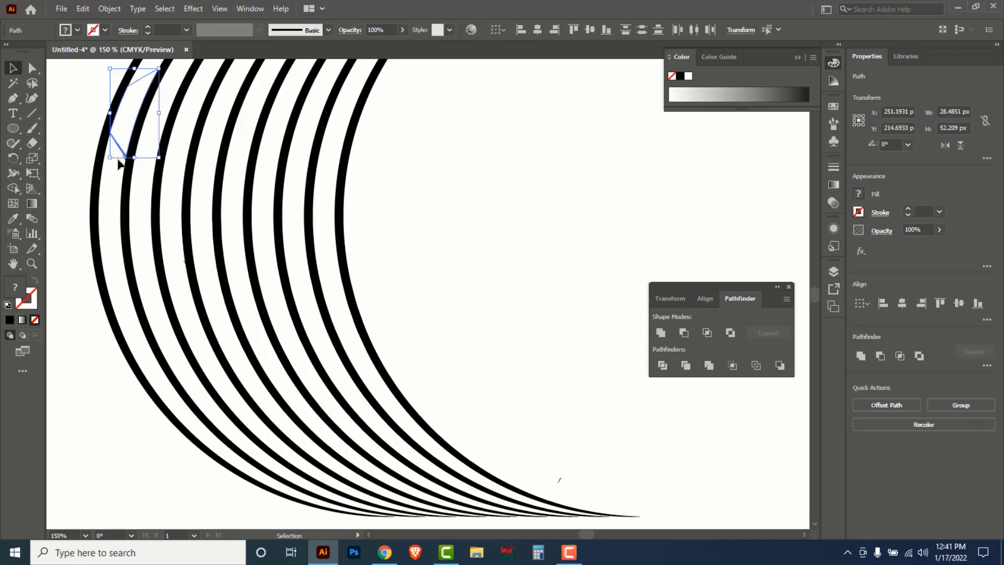
key("Delete")
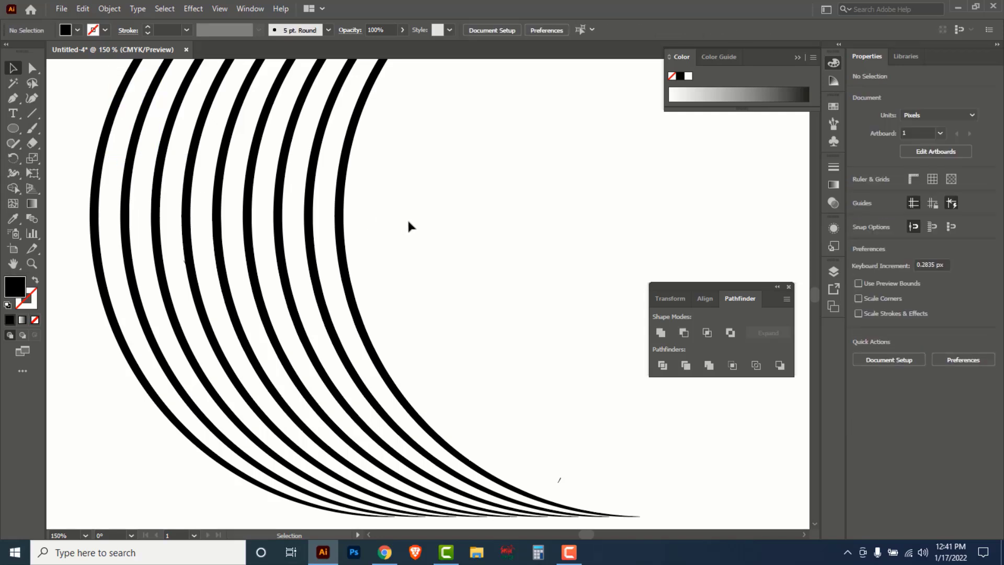
Delete the two stray specks beside the crescent, one above its lower tip and one beyond its upper tip
left_click(445, 225, "alt")
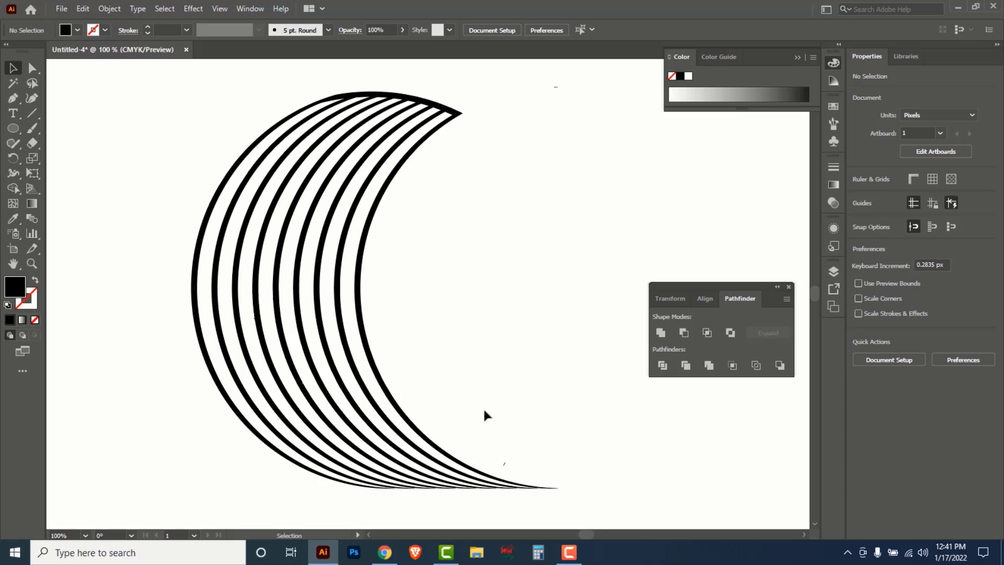
left_click_drag(457, 389, 425, 419)
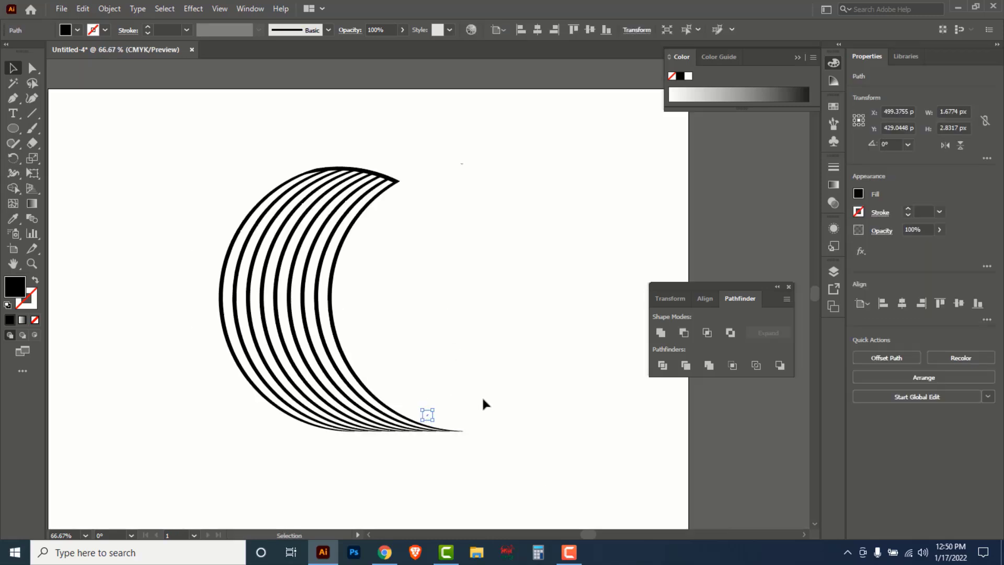
key("Delete")
left_click_drag(438, 214, 439, 216)
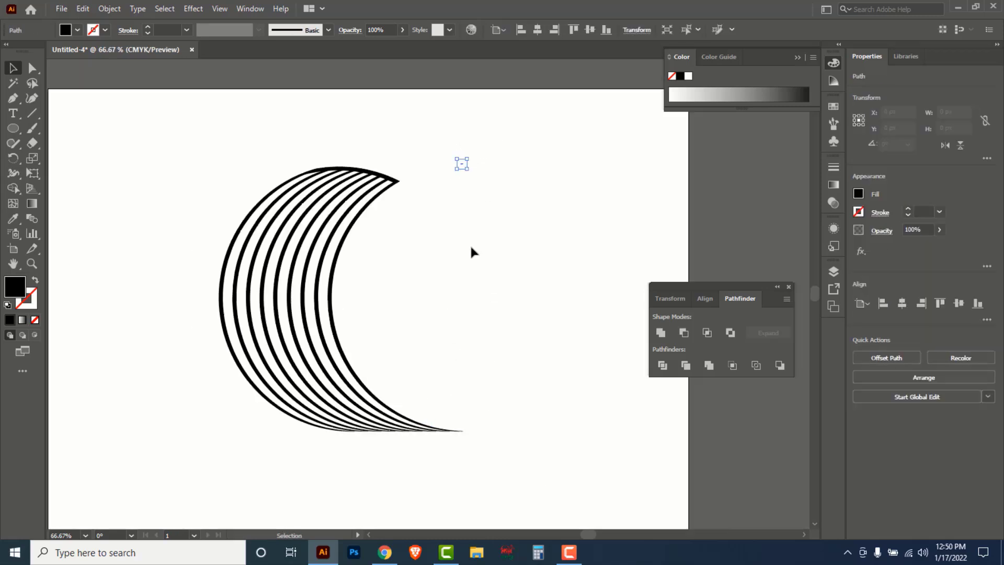
key("Delete")
Merge all the crescent's pieces with Pathfinder and move the crescent about 44 px right and 8 px down
left_click_drag(173, 126, 504, 471)
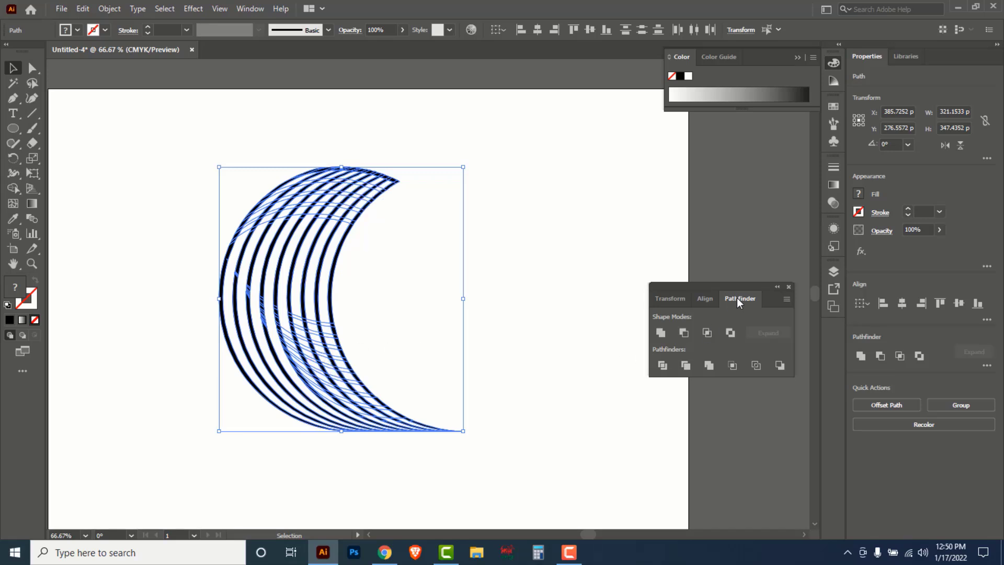
left_click(709, 367)
left_click(507, 286)
left_click_drag(318, 240, 348, 251)
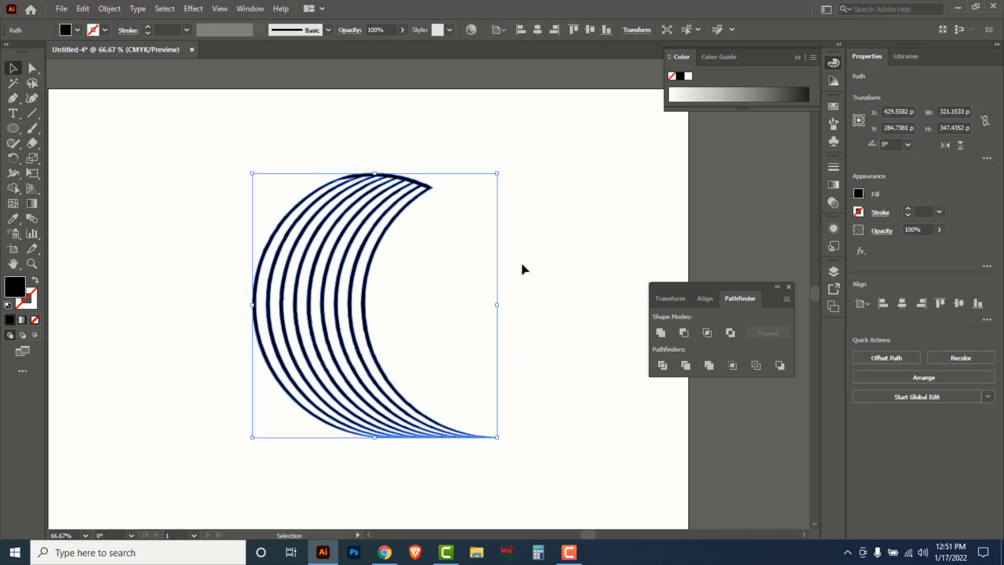
Set up a Transform effect on the crescent with 2 copies and a rotation angle of 120°
left_click(193, 9)
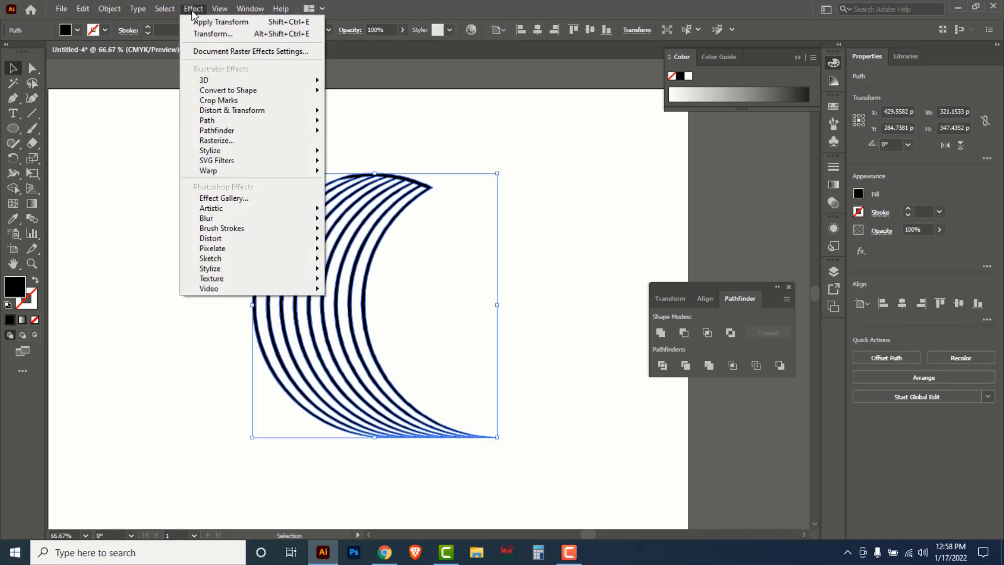
mouse_move(217, 116)
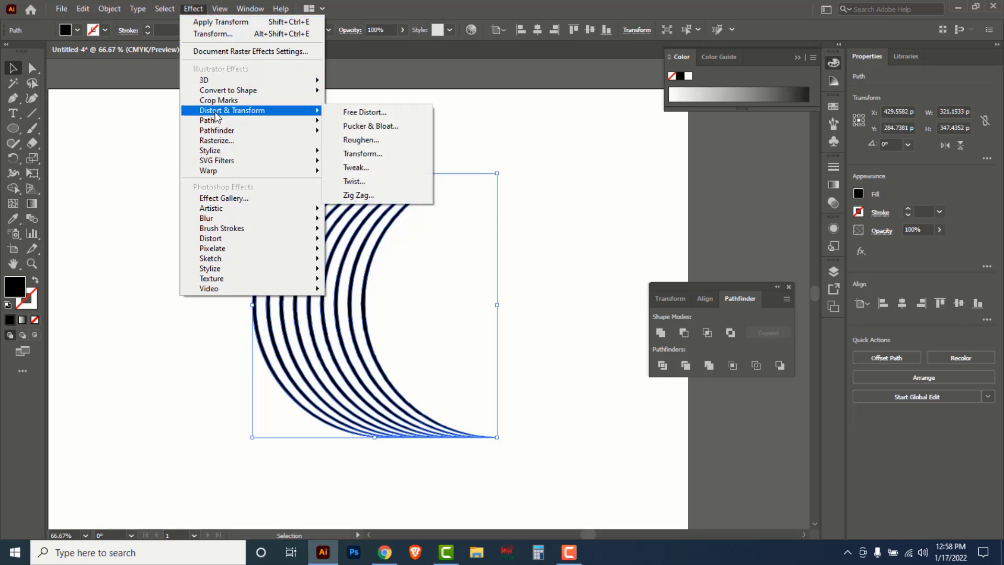
left_click(356, 154)
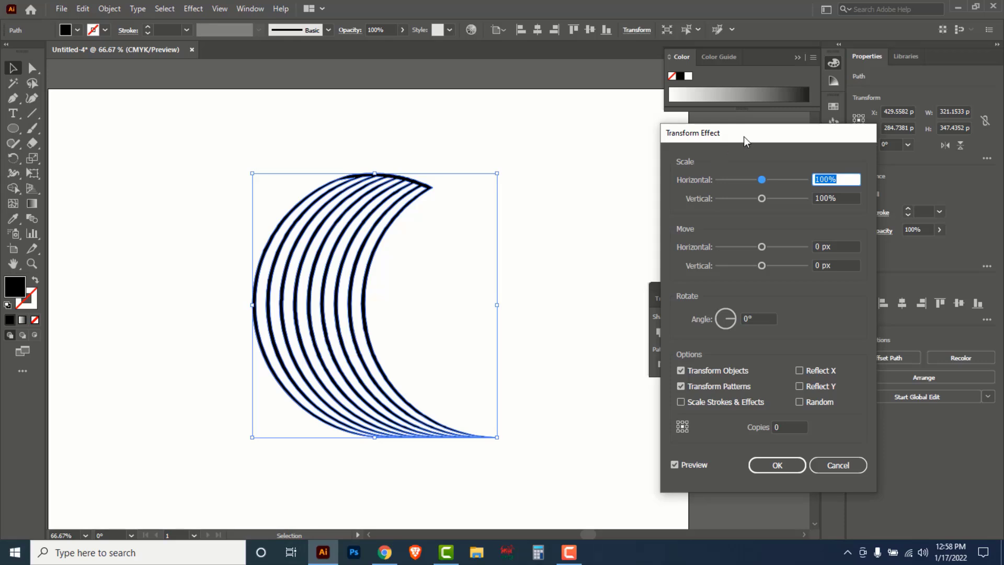
left_click_drag(744, 137, 638, 136)
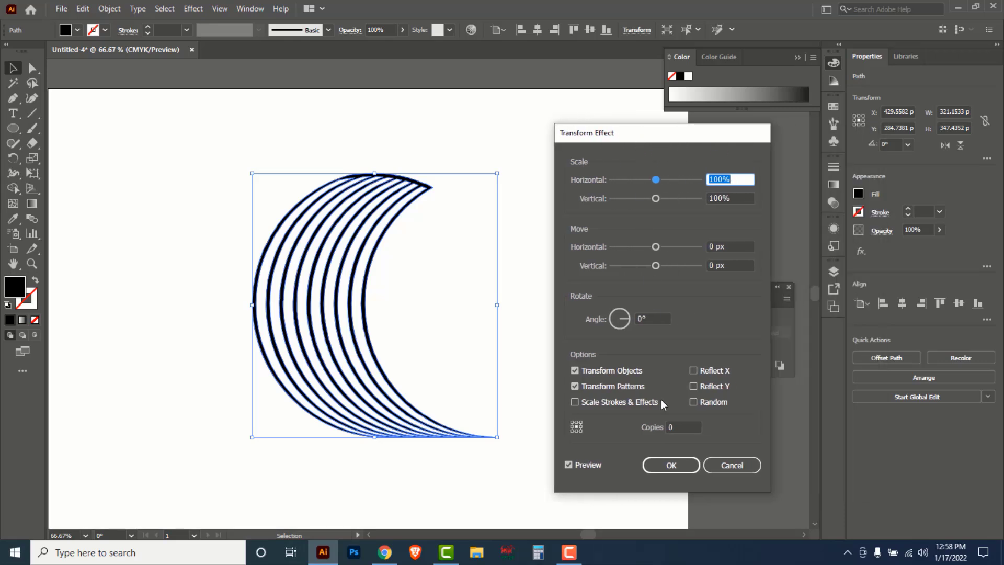
left_click(683, 429)
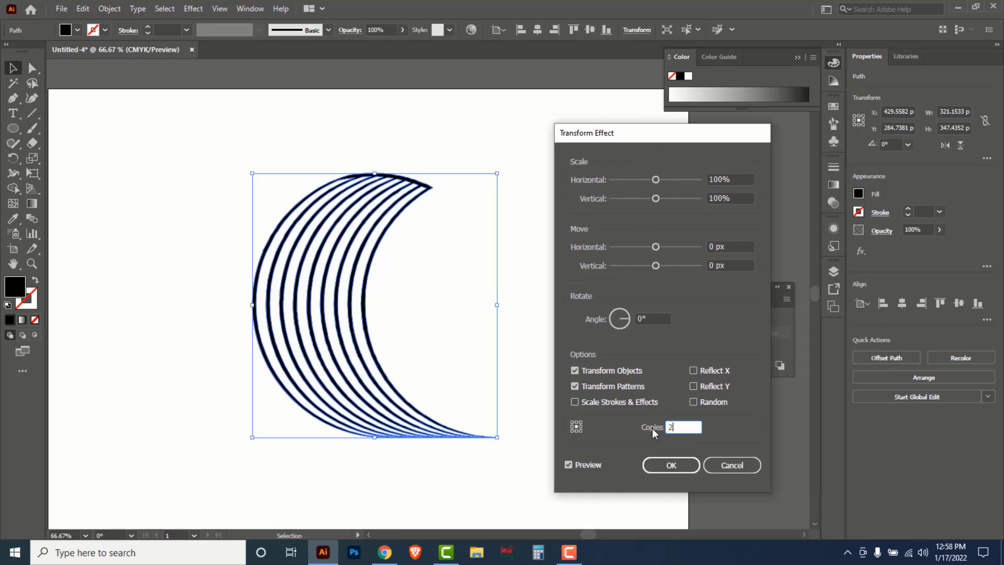
left_click(636, 319)
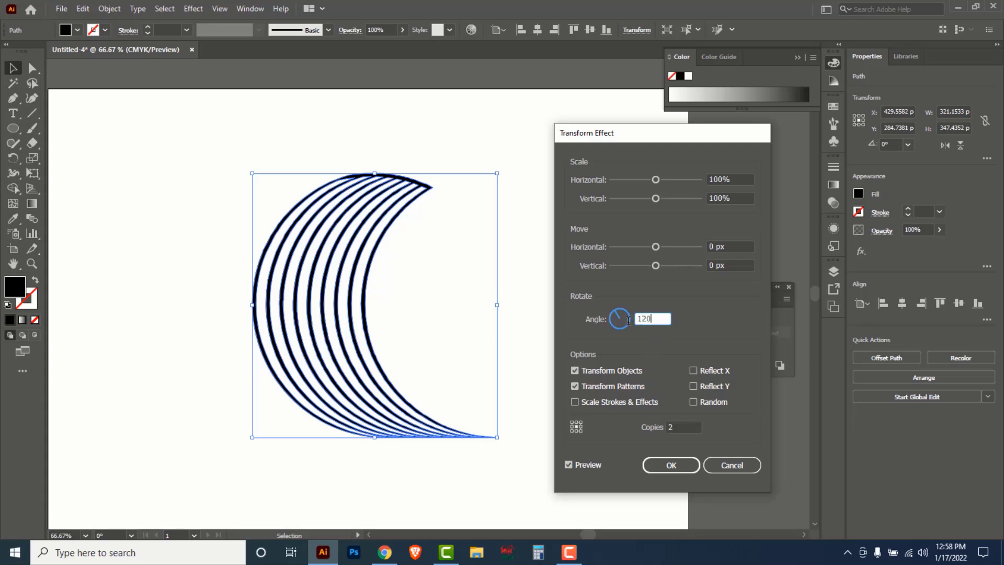
Set the Transform effect's horizontal move to 155 px to spread the rotated copies apart
left_click(703, 247)
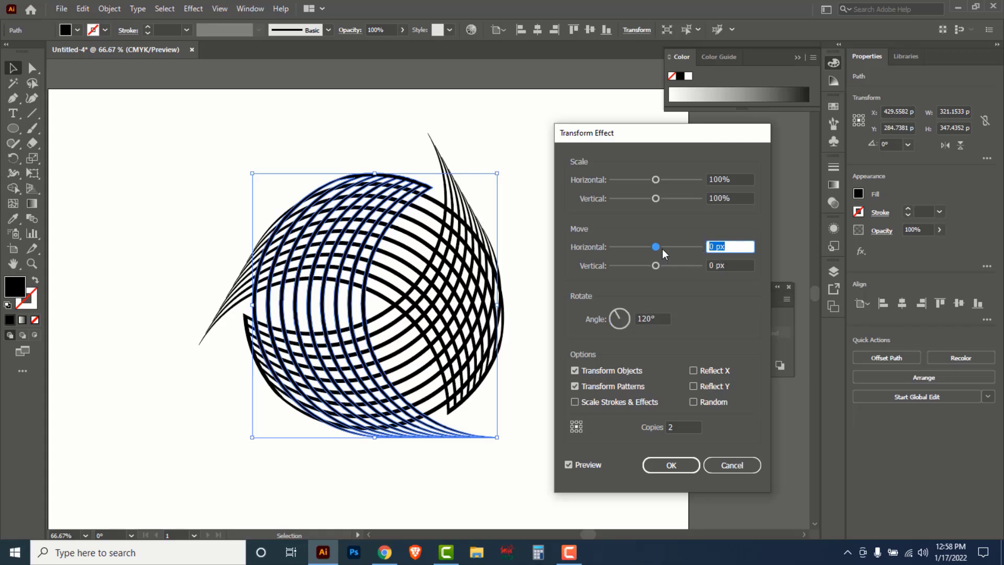
left_click_drag(655, 246, 695, 251)
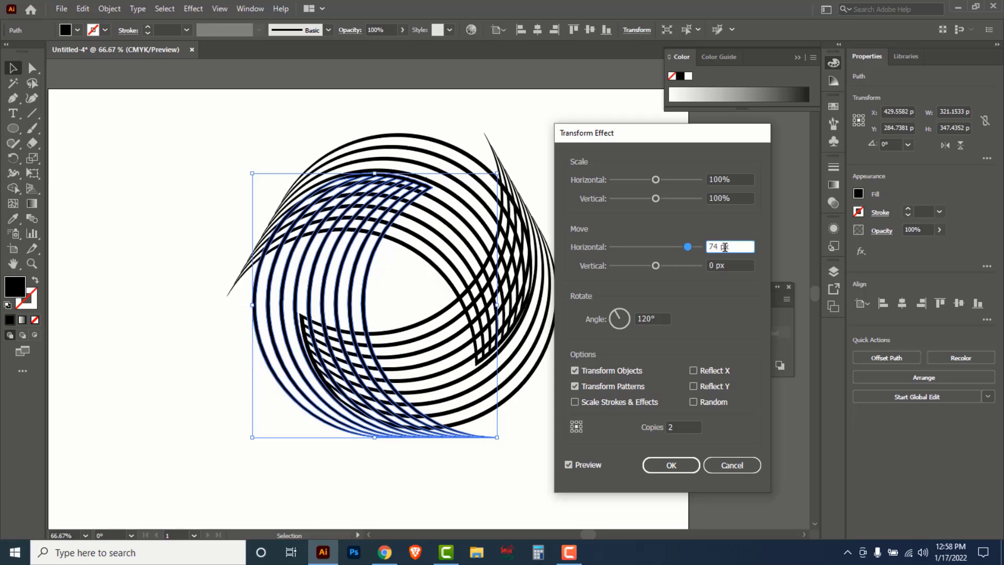
left_click(738, 247)
key("Up")
key("Up")
key("Up")
key("Up")
key("Up")
key("Up")
key("Up")
key("Up")
key("Up")
key("Up")
key("Up")
key("Up")
key("Up")
key("Up")
key("Up")
key("Up")
key("Up")
key("Up")
key("Up")
key("Up")
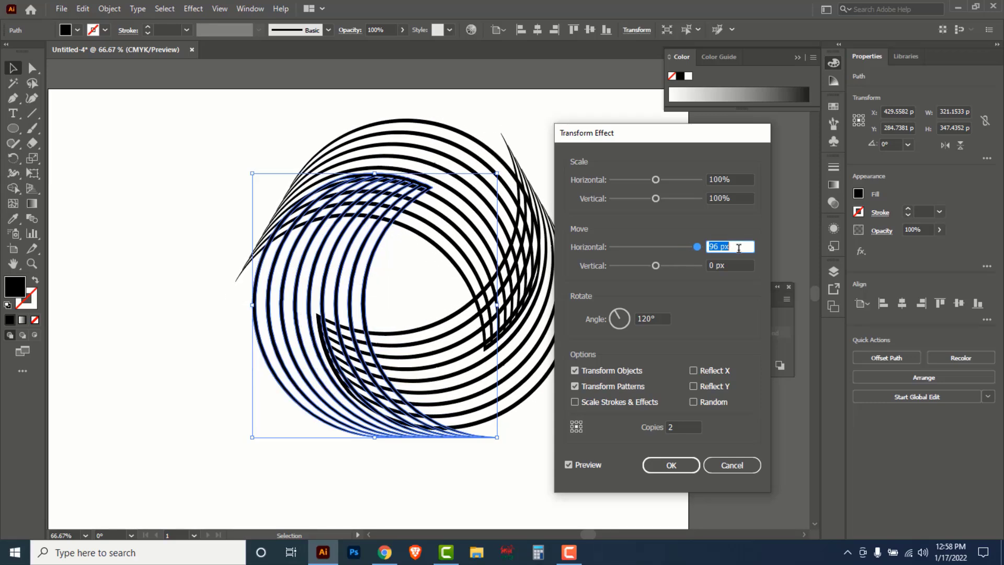
key("Up")
key("Up")
key("Up")
key("Up")
key("Up")
key("Up")
key("Up")
key("Up")
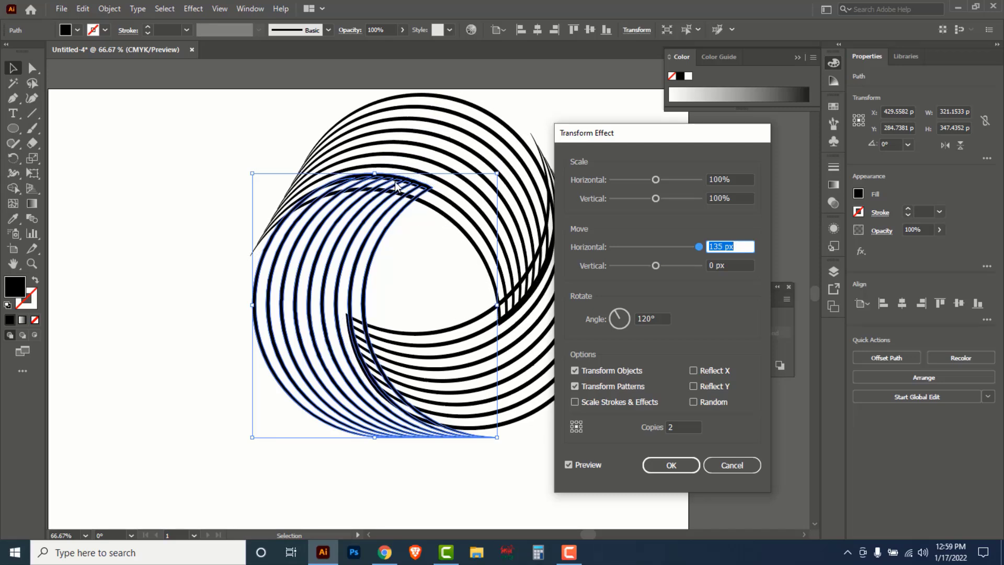
key("Up")
key("Up")
key("Up")
key("Up")
key("Up")
key("Up")
key("Up")
key("Up")
key("Up")
key("Up")
key("Up")
key("Up")
key("Up")
key("Up")
key("Up")
key("Up")
key("Up")
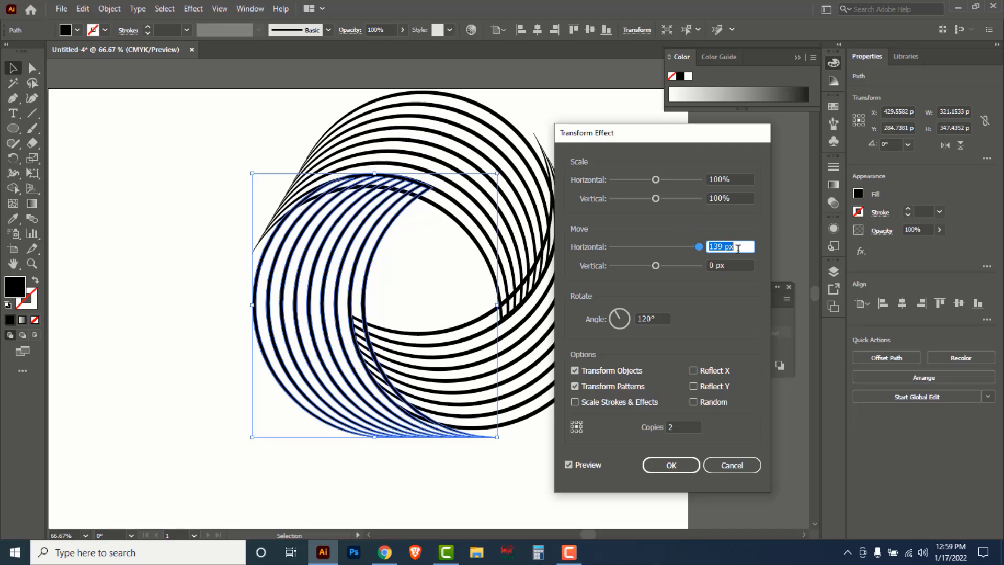
key("Up")
key("Up")
key("Up")
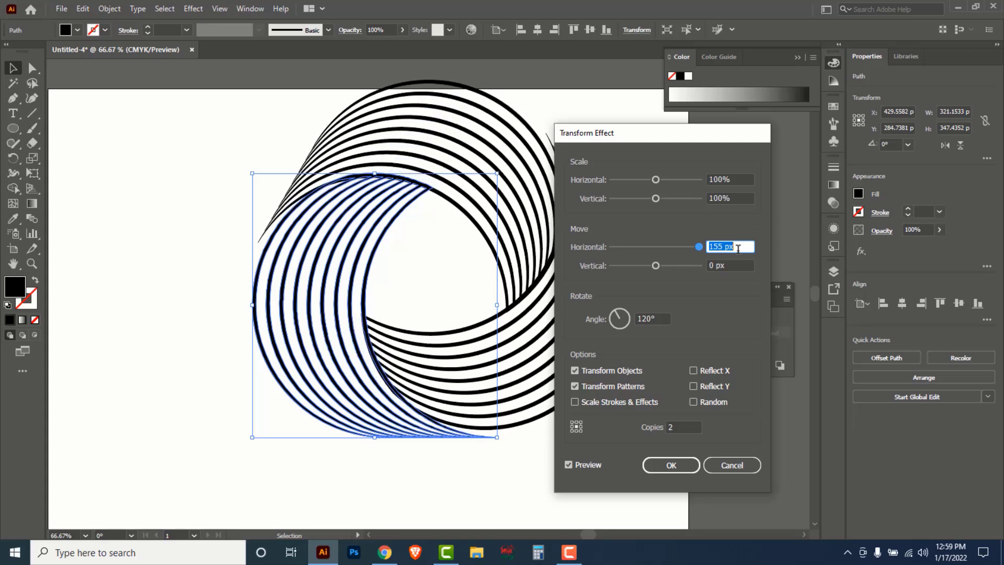
Set the Transform effect's vertical move to 9 px
left_click(732, 266)
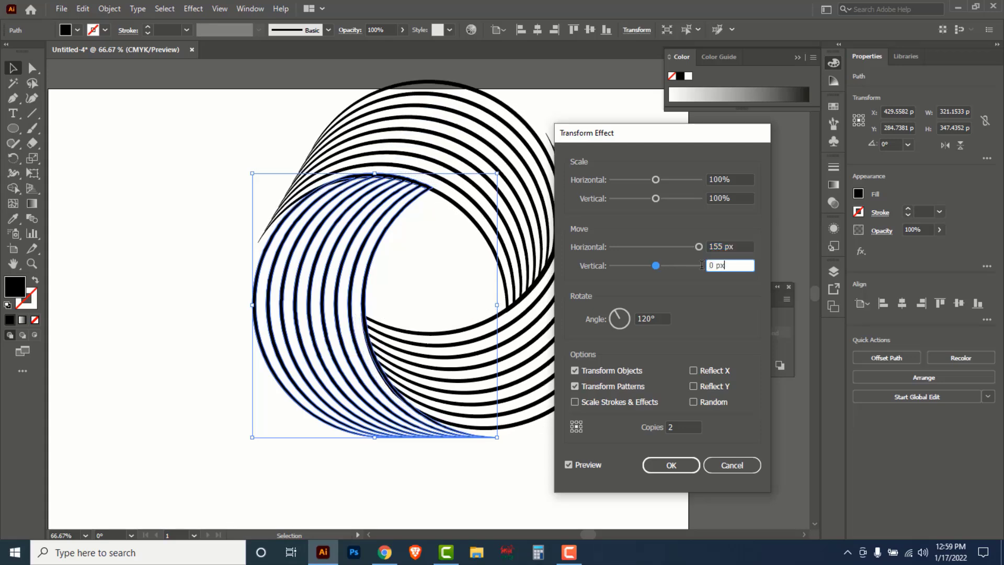
key("Up")
key("Up")
key("Up")
key("Up")
key("Up")
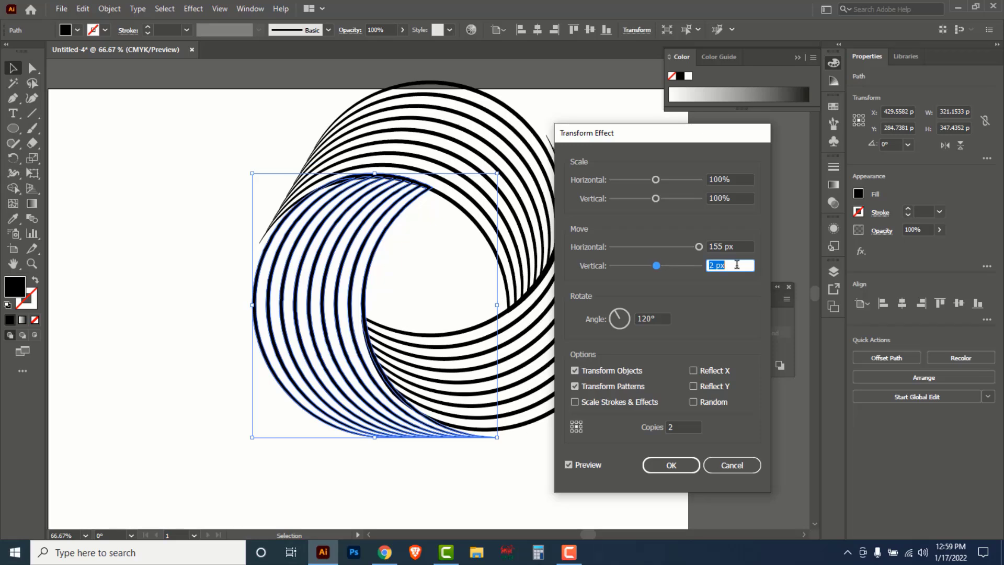
key("Up")
key("Up")
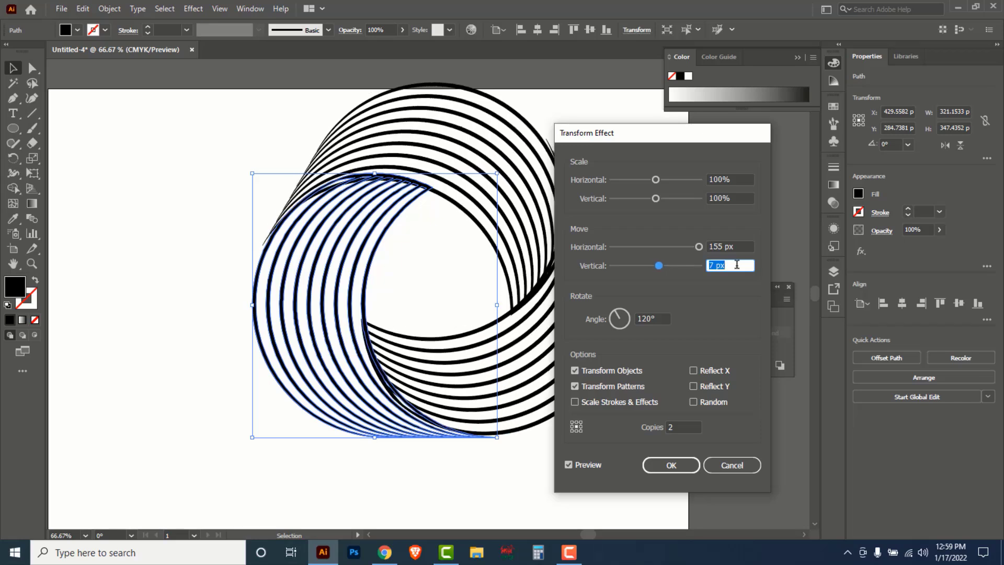
key("Up")
key("Up")
key("Up")
key("Down")
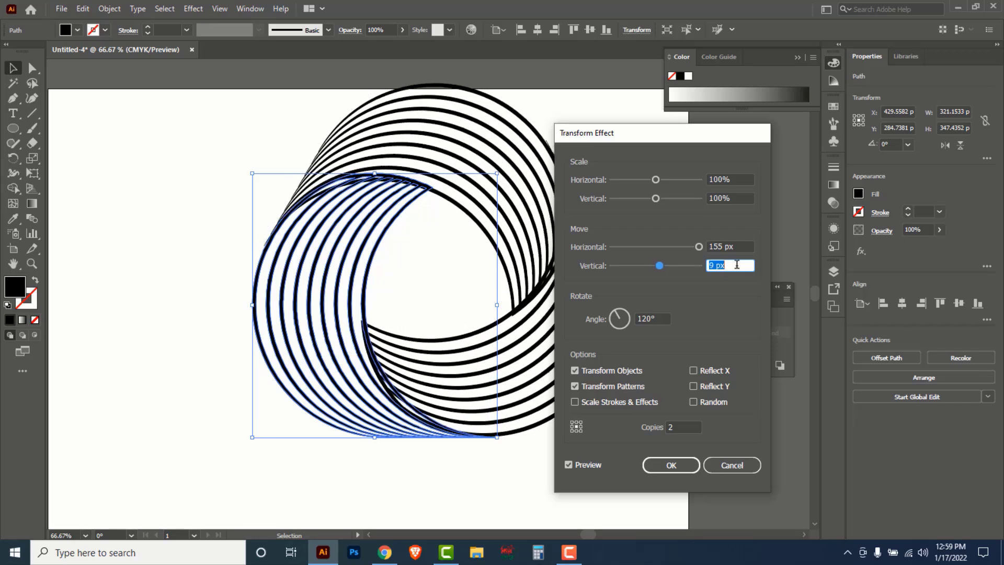
Refine the Transform effect's move to 161 px horizontally and 8 px vertically, and apply the effect
left_click(705, 245)
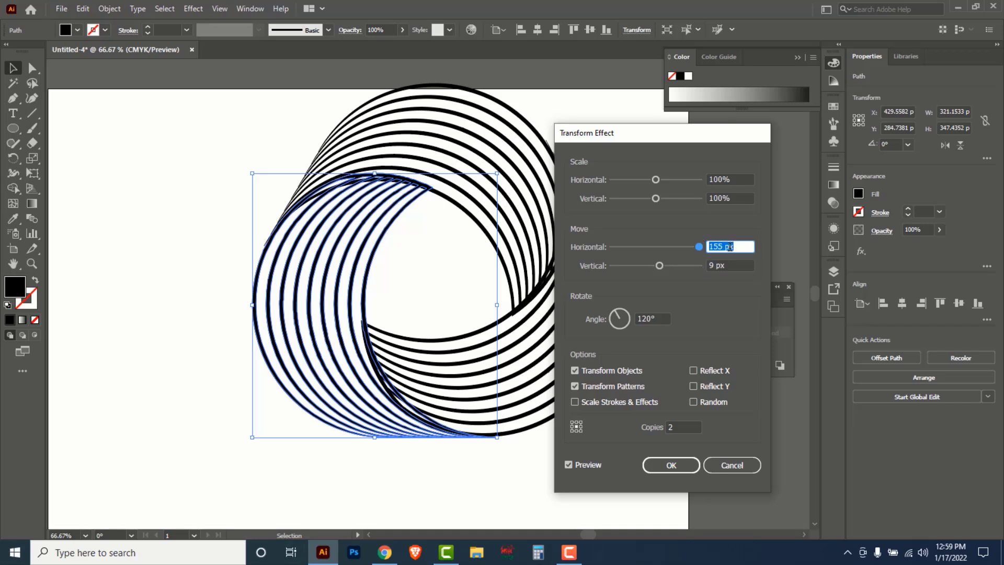
key("Up")
key("Up")
key("Up")
key("Up")
key("Up")
key("Up")
key("Up")
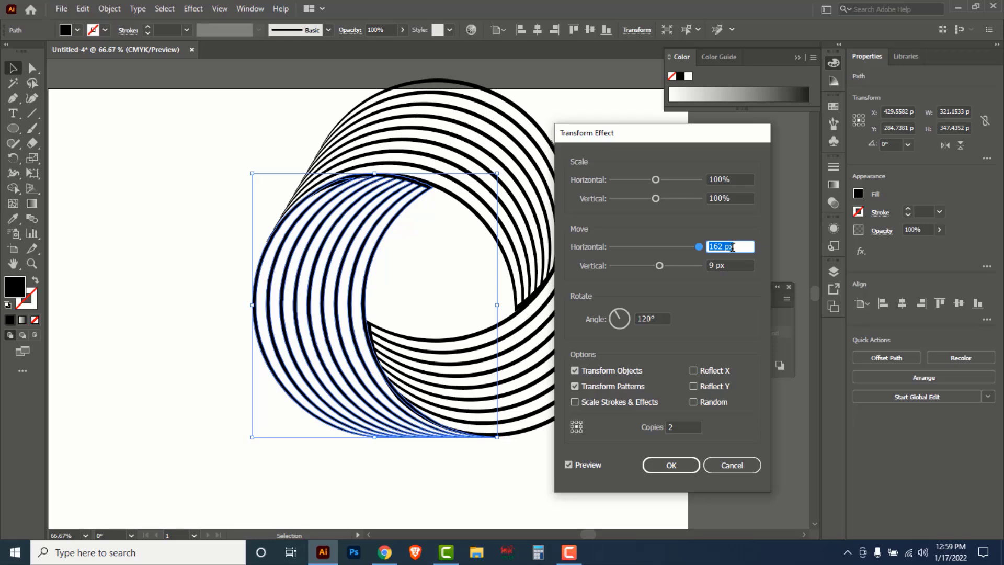
key("Down")
left_click(732, 264)
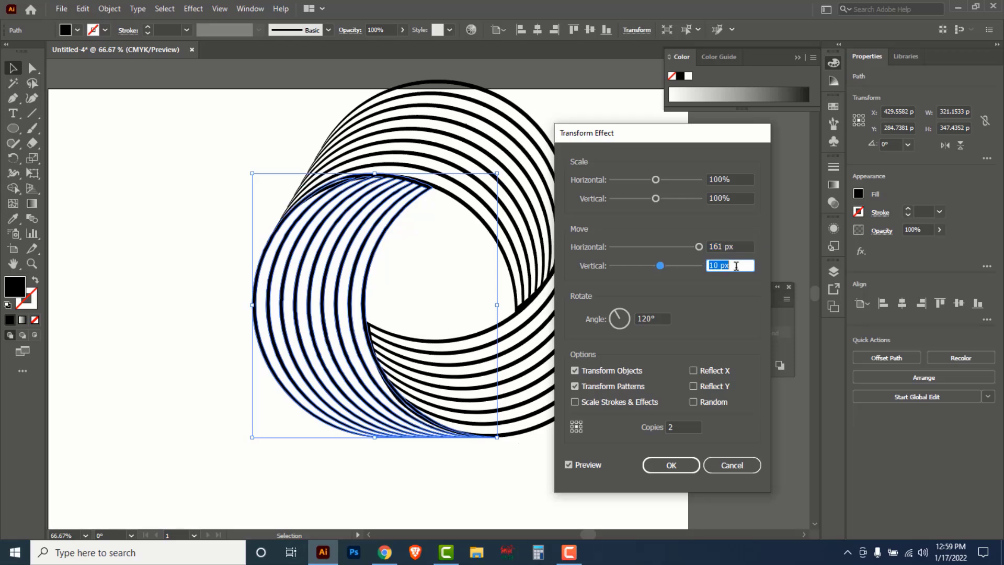
key("Down")
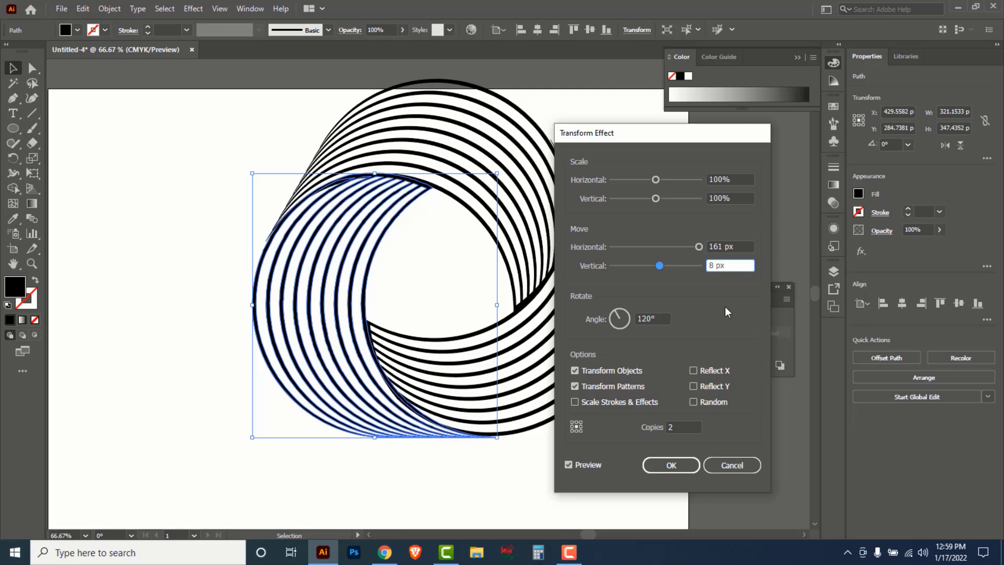
left_click(671, 465)
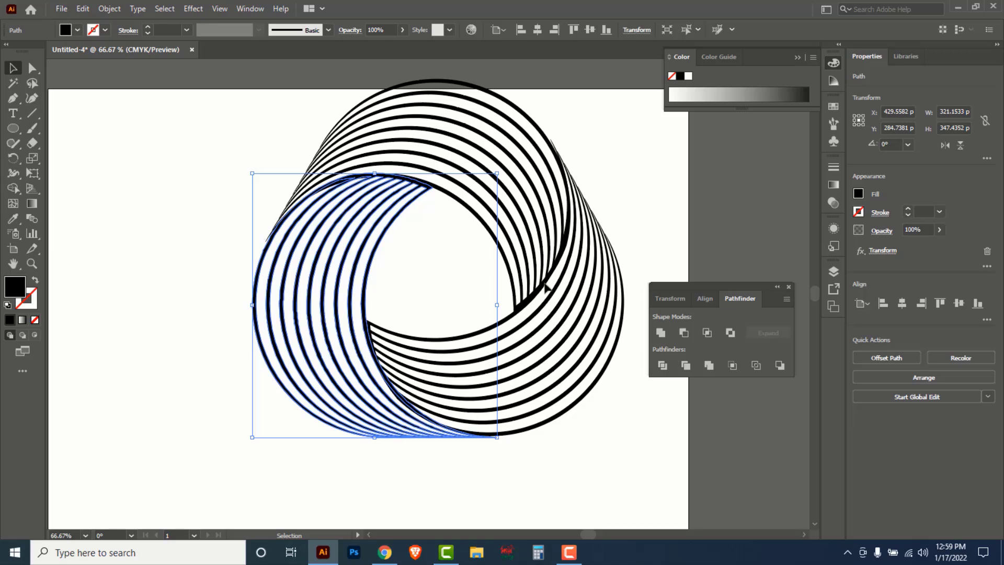
Move the three-crescent artwork about 132 px left and 87 px down on the artboard, and deselect it
left_click_drag(544, 286, 443, 352)
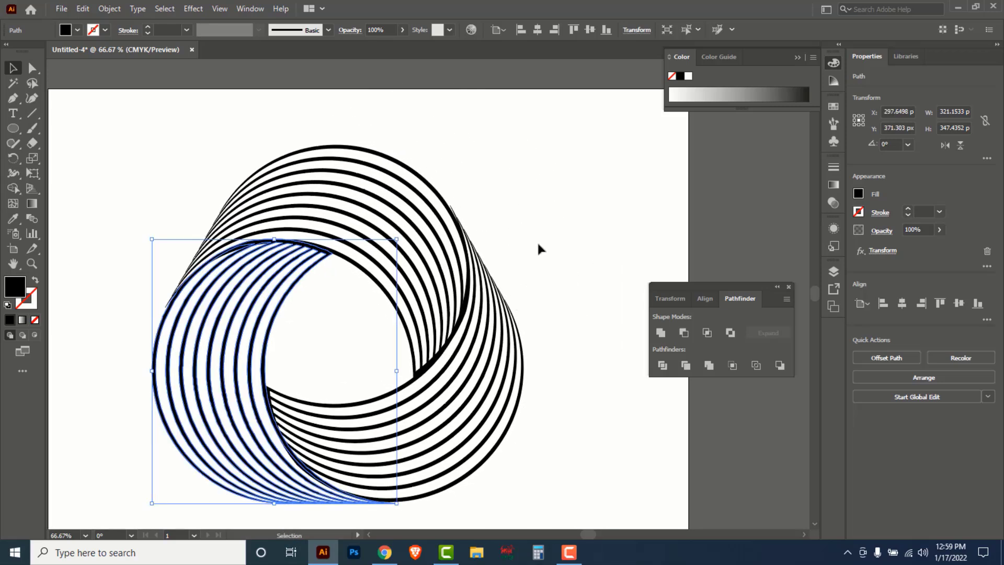
left_click(539, 245)
key("space")
left_click_drag(444, 413, 492, 363)
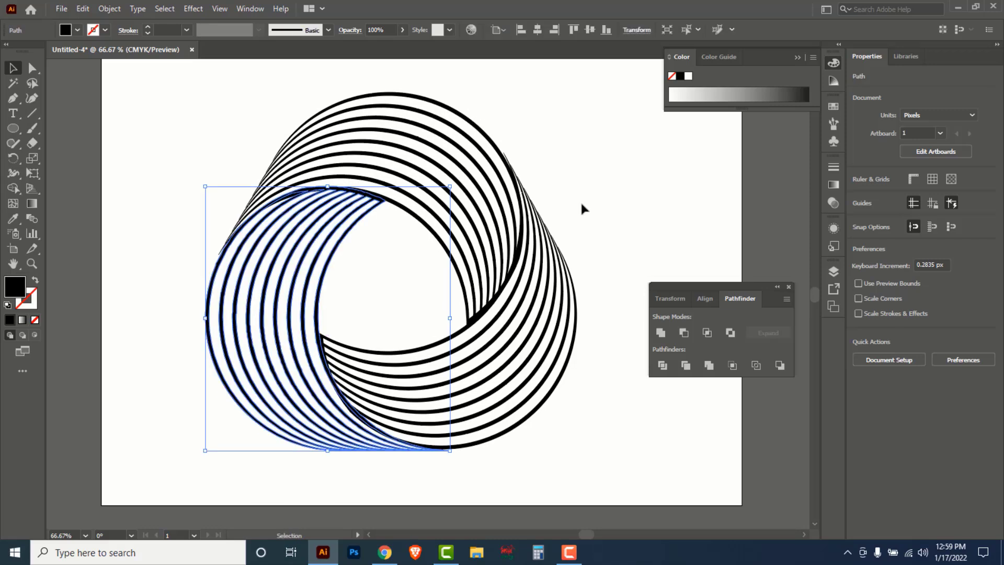
left_click(581, 202)
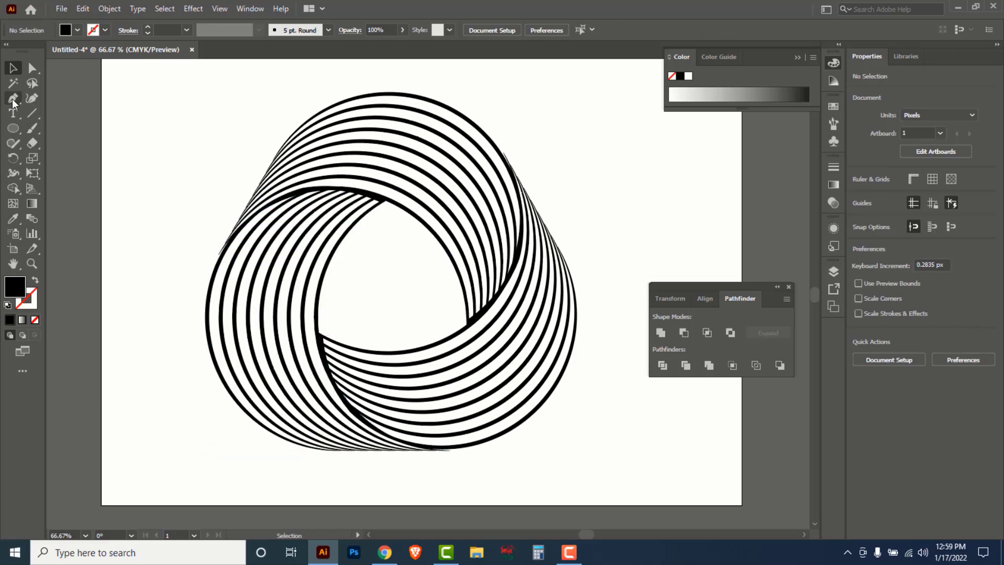
Draw a closed shape about 262 px tall with the Pen tool over the top crescent's right end, following its outer and inner arcs
left_click_drag(12, 101, 68, 101)
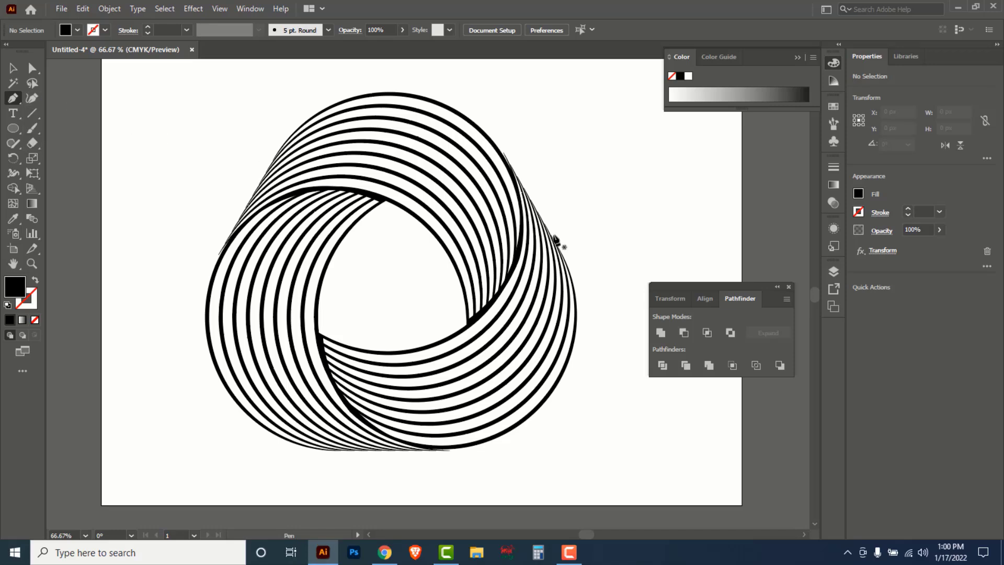
key("ctrl+1")
left_click_drag(491, 279, 538, 192)
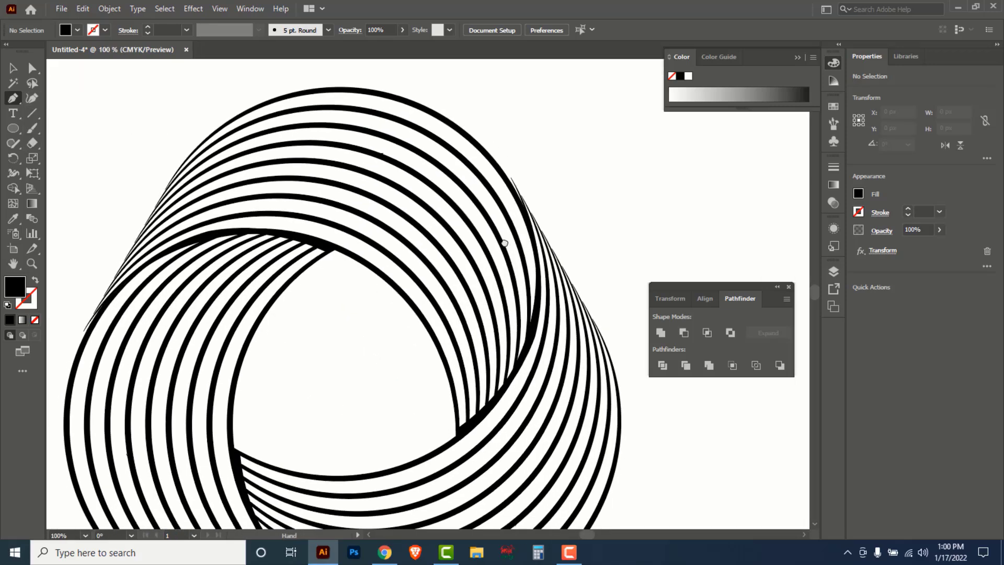
left_click(473, 141)
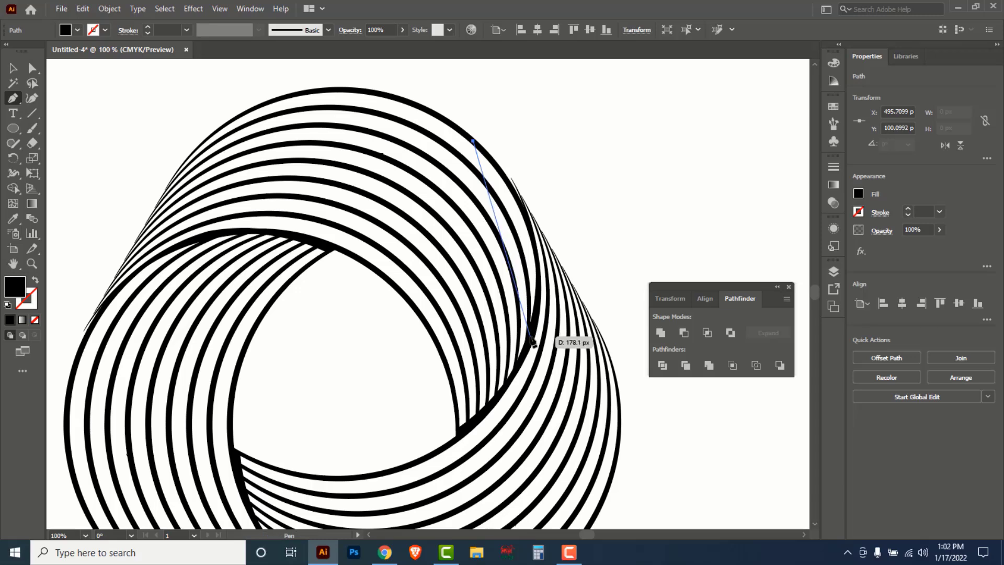
left_click_drag(530, 337, 504, 442)
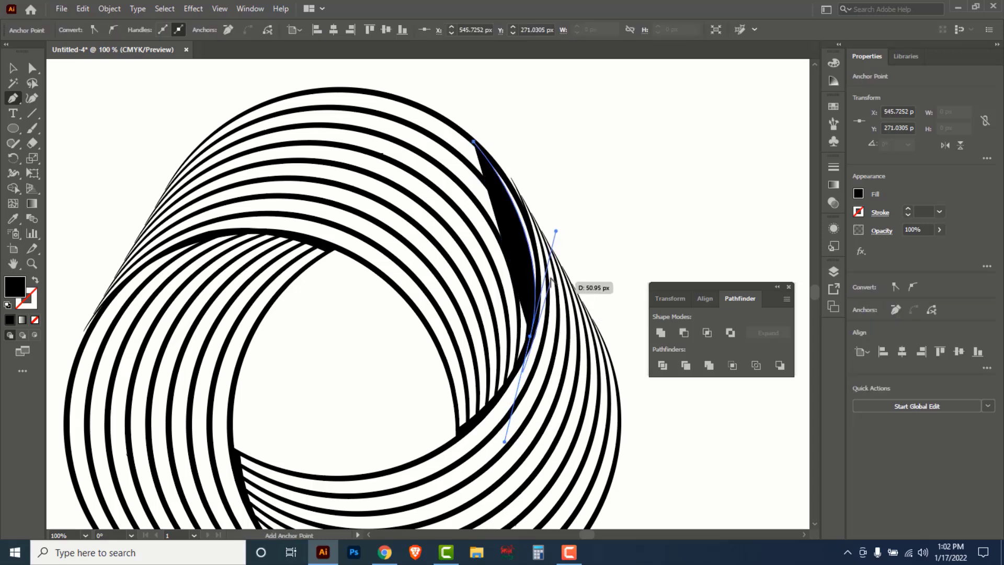
left_click_drag(555, 231, 563, 199)
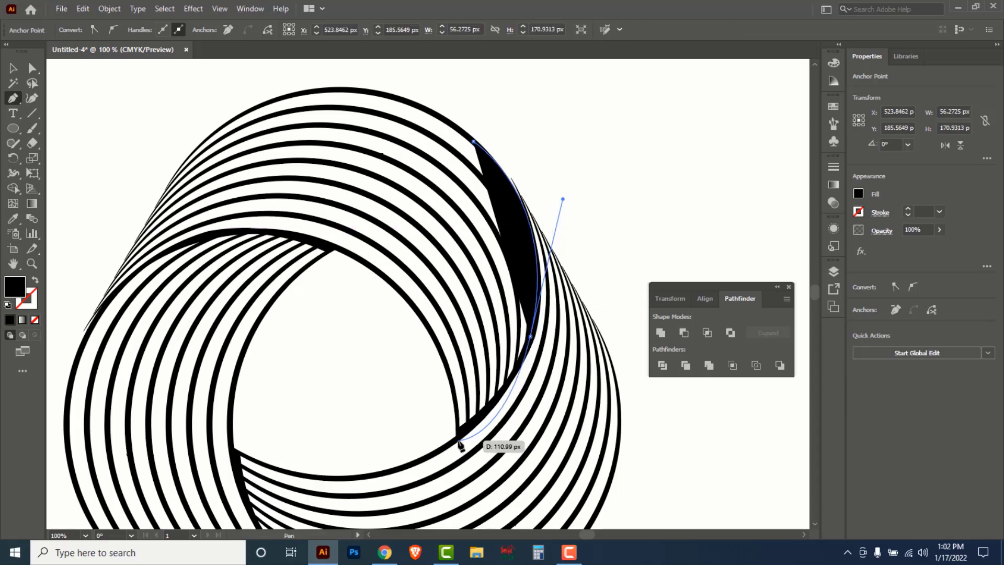
left_click_drag(458, 441, 524, 386)
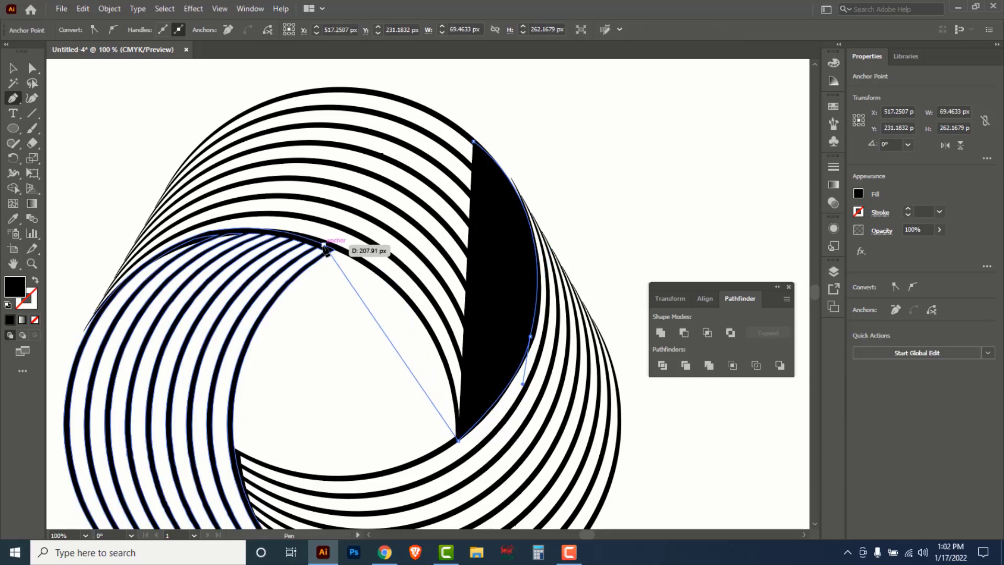
left_click_drag(324, 245, 177, 188)
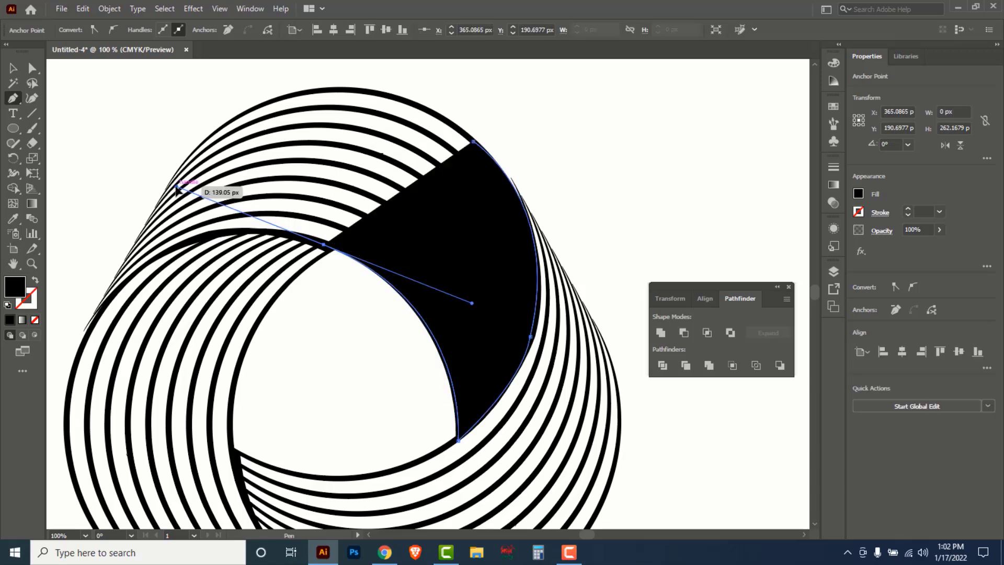
left_click(324, 244)
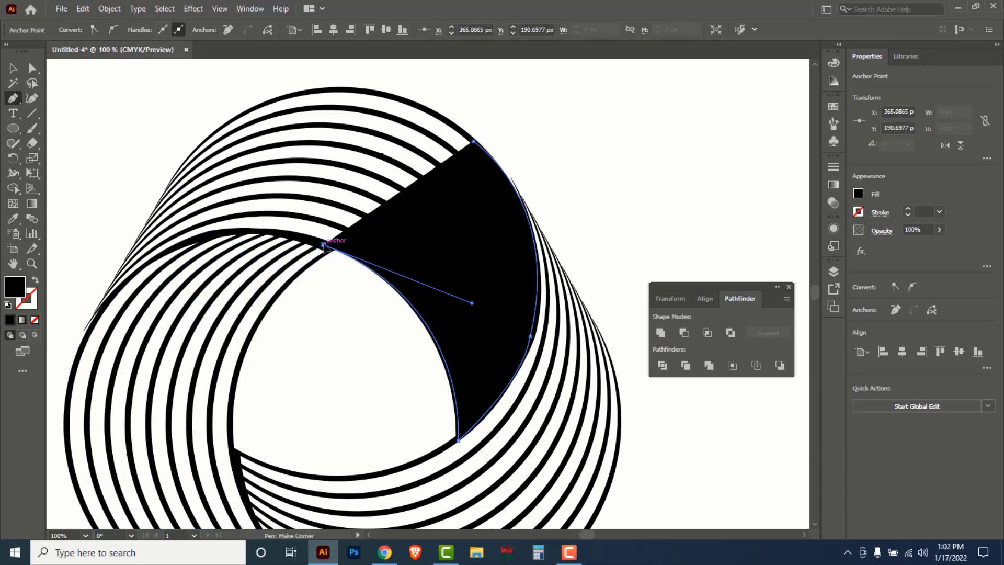
left_click(474, 141)
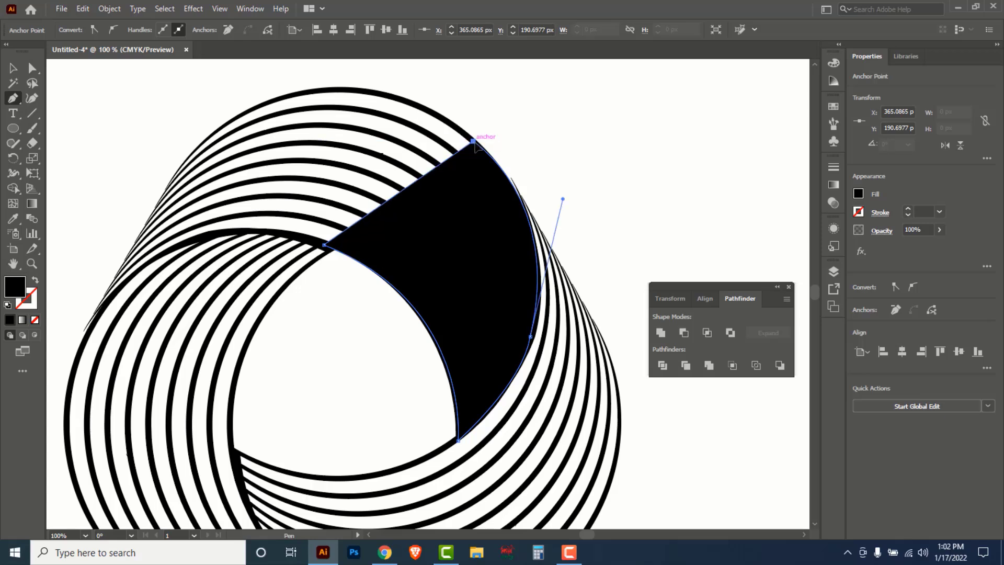
Fill the drawn shape with a linear white-to-black gradient and set its blending mode to Multiply
left_click(833, 185)
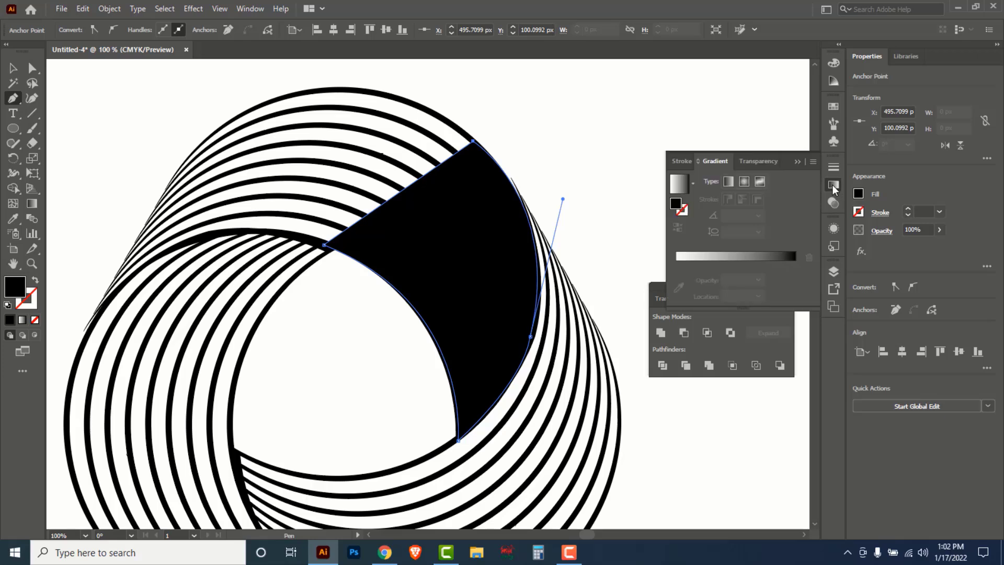
left_click(736, 256)
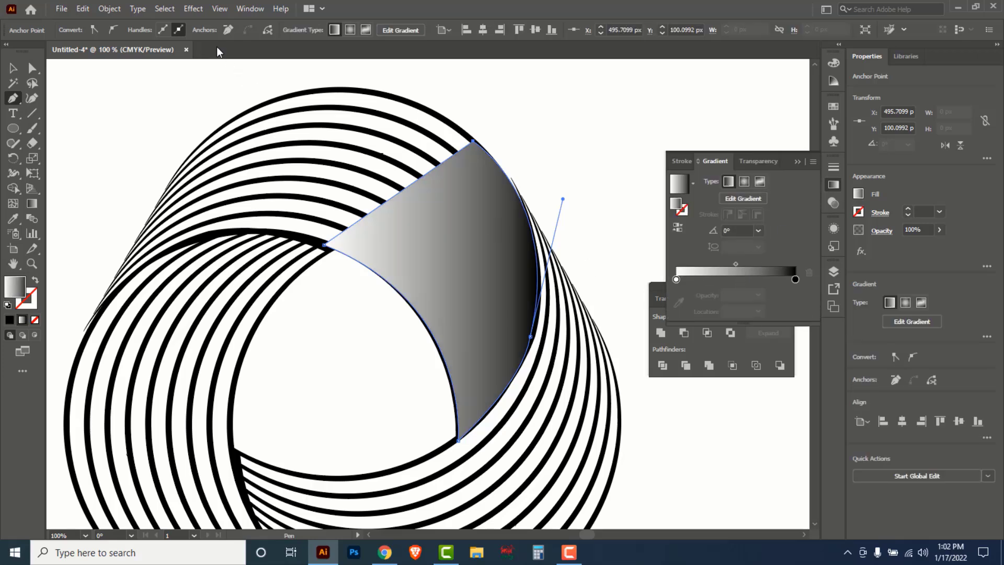
left_click(244, 9)
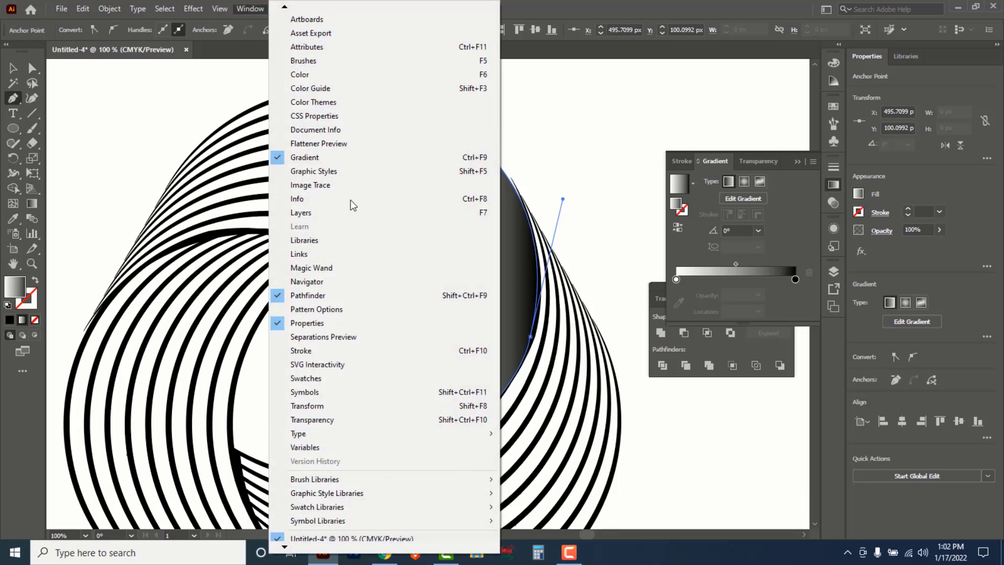
left_click(331, 424)
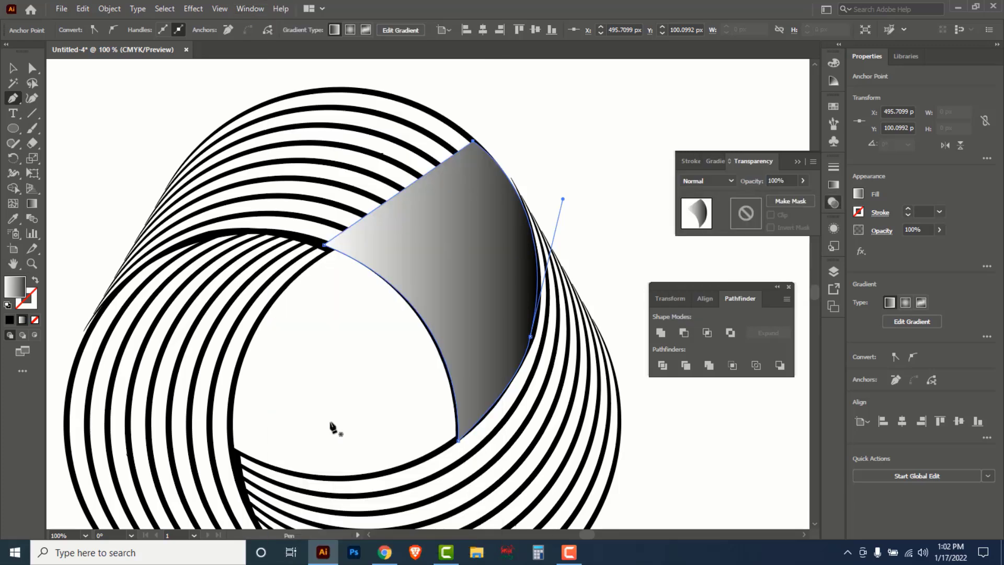
left_click(690, 180)
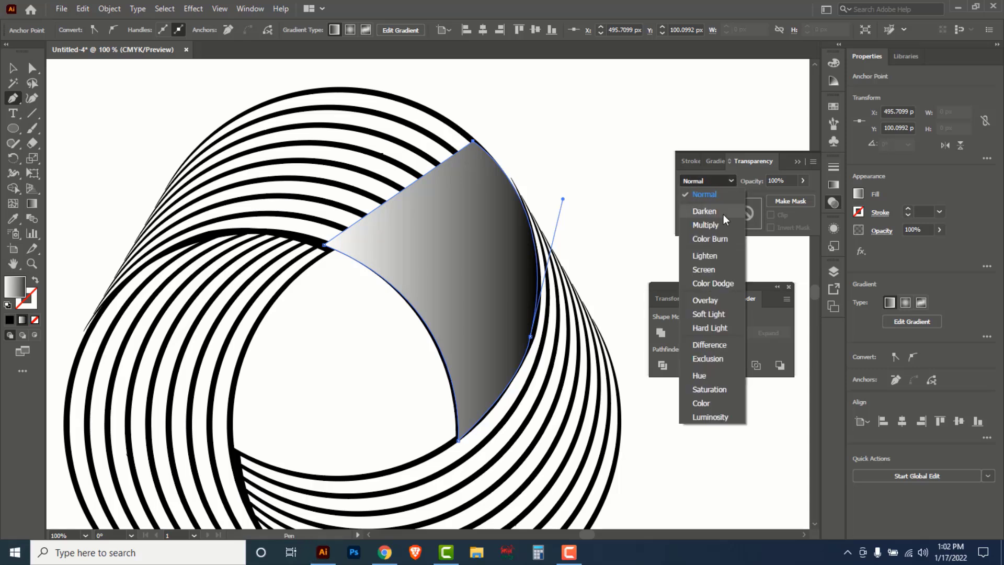
left_click(705, 224)
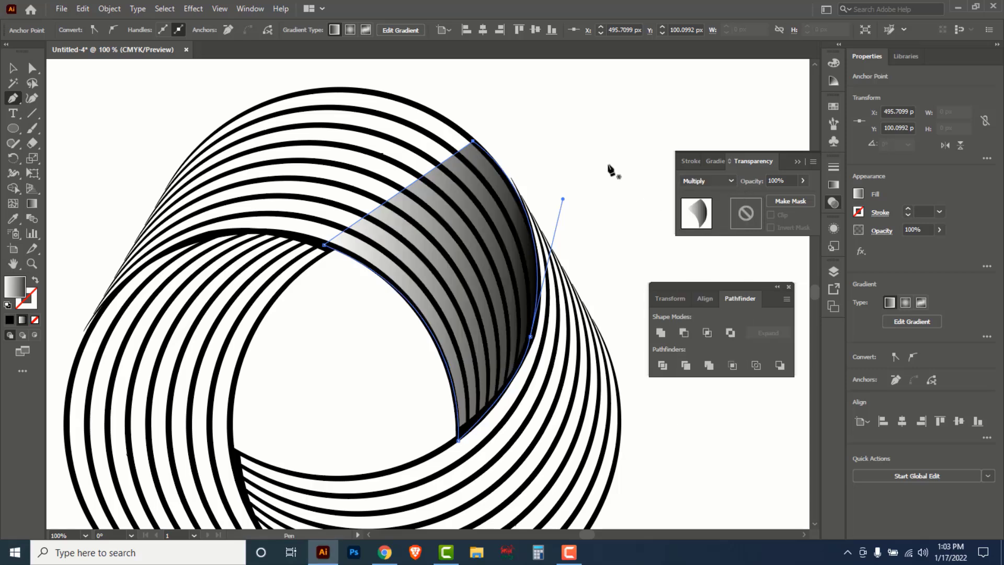
Redirect the shape's gradient diagonally, from white near the top crescent's upper left to black at the overlap on its lower right
left_click(33, 206)
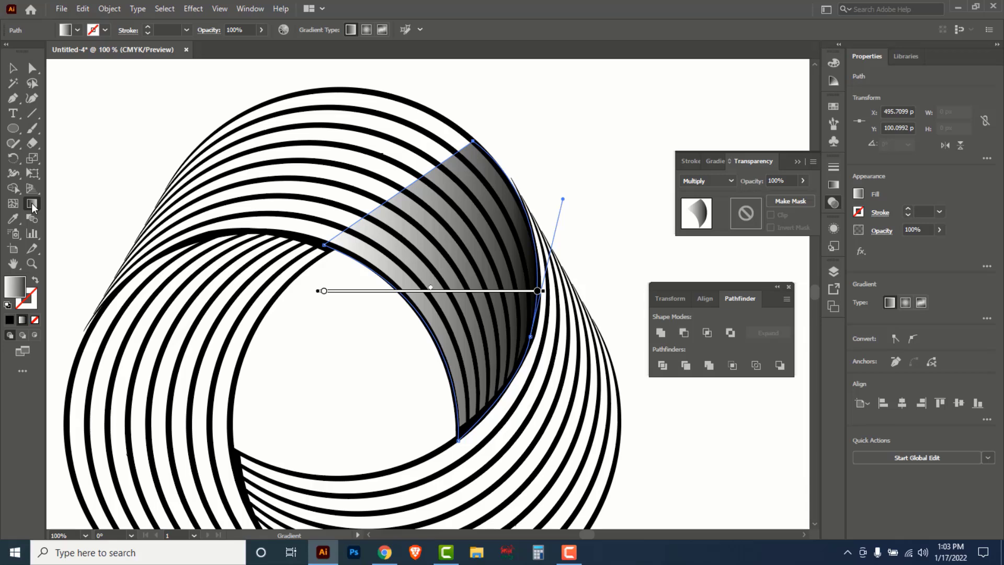
mouse_move(291, 124)
left_mouse_down()
mouse_move(361, 180)
mouse_move(548, 400)
mouse_move(554, 381)
mouse_move(507, 335)
mouse_move(527, 366)
left_mouse_up()
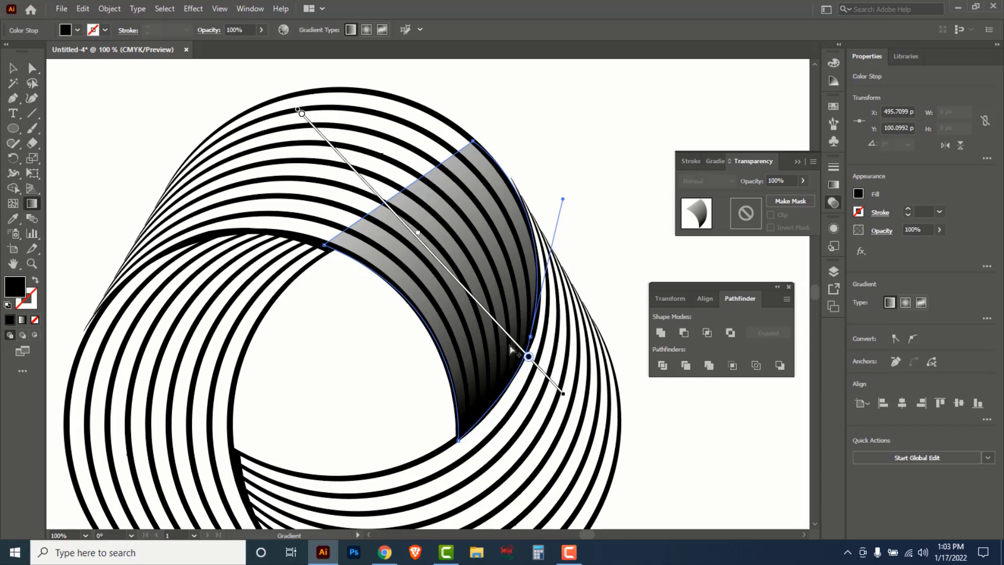
Shift the gradient's white stop toward the top crescent's shaded end, set that stop's opacity to 20%, and deselect the shape
left_click_drag(302, 116, 351, 168)
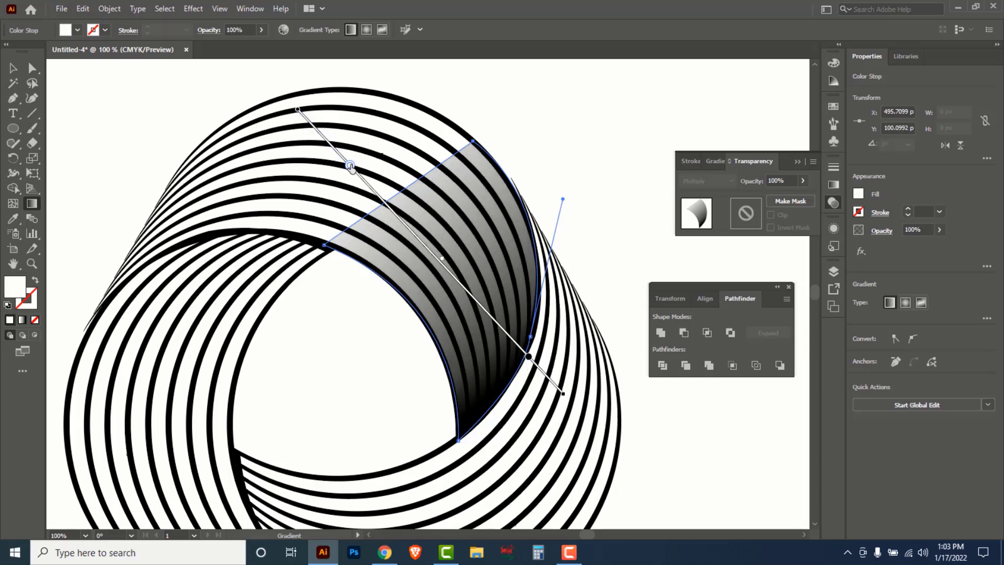
left_click(803, 181)
left_click(767, 196)
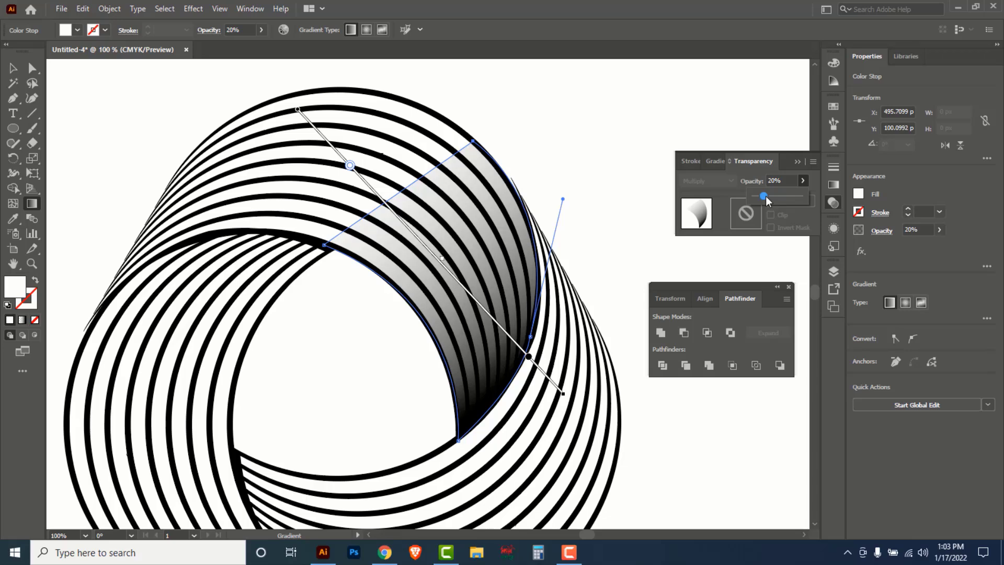
left_click(766, 197)
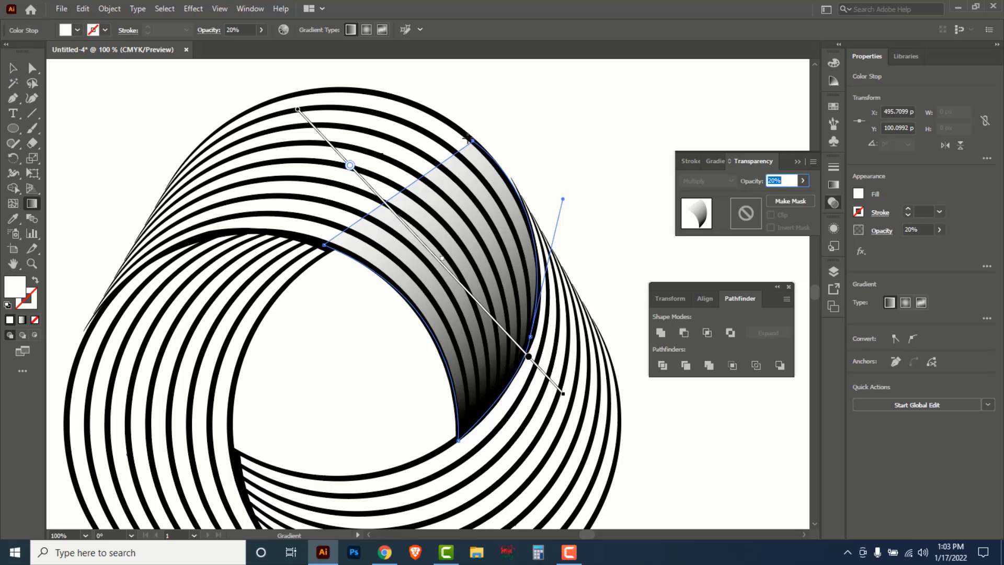
left_click(14, 69)
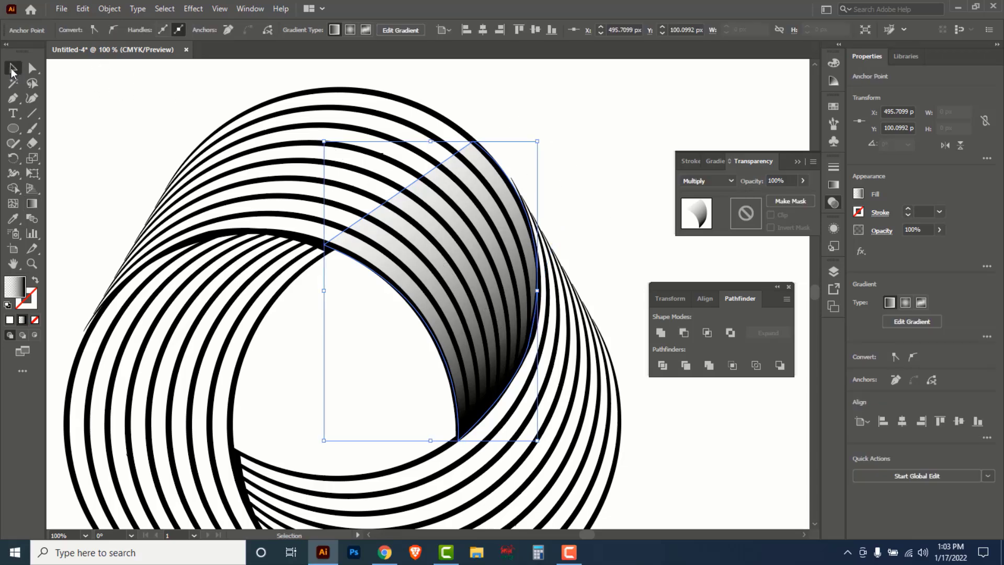
left_click(577, 106)
Move the top crescent's white gradient stop farther along the diagonal, just inside the shape's straight edge, and deselect the shape
left_click(462, 162)
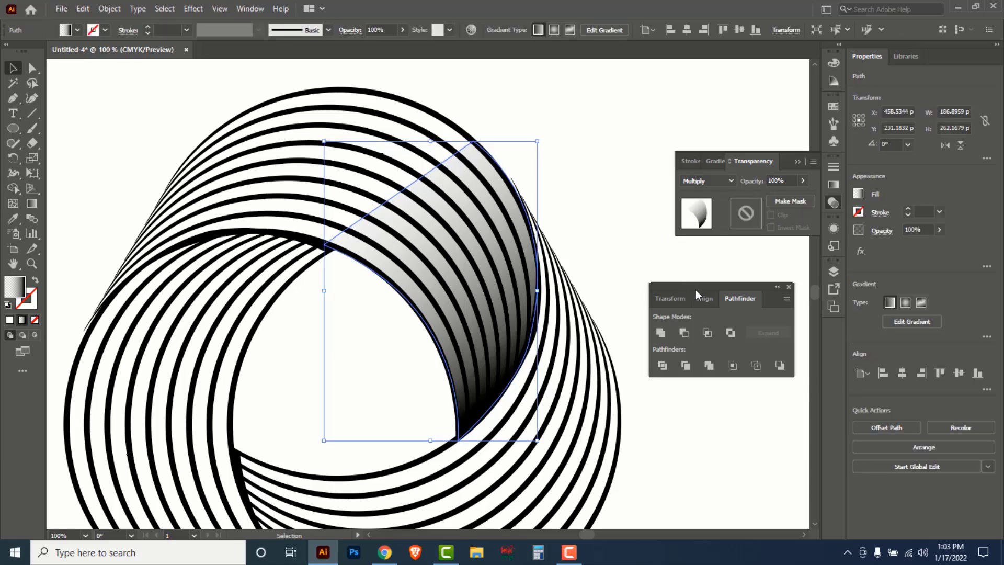
left_click(32, 204)
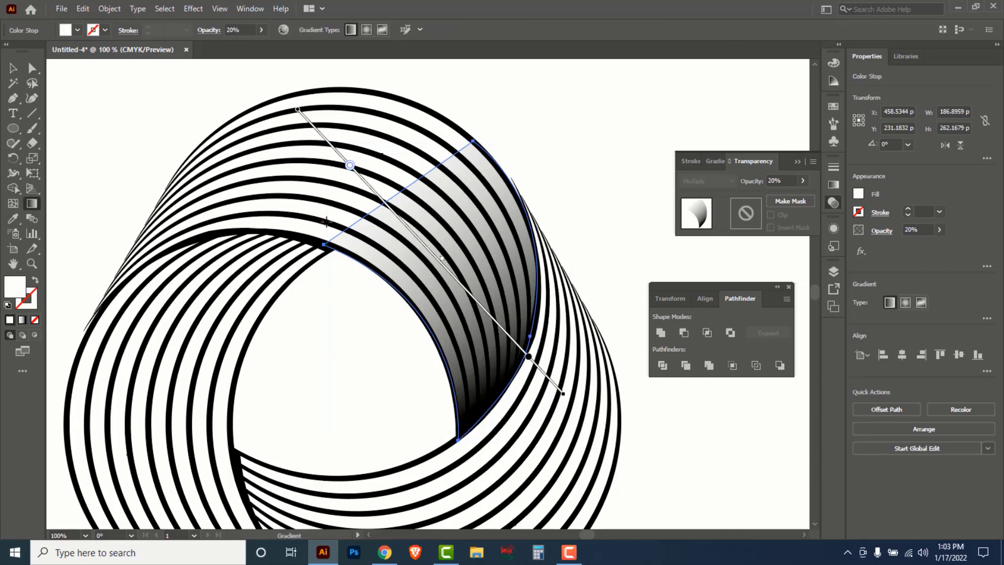
left_click_drag(350, 166, 399, 217)
key("v")
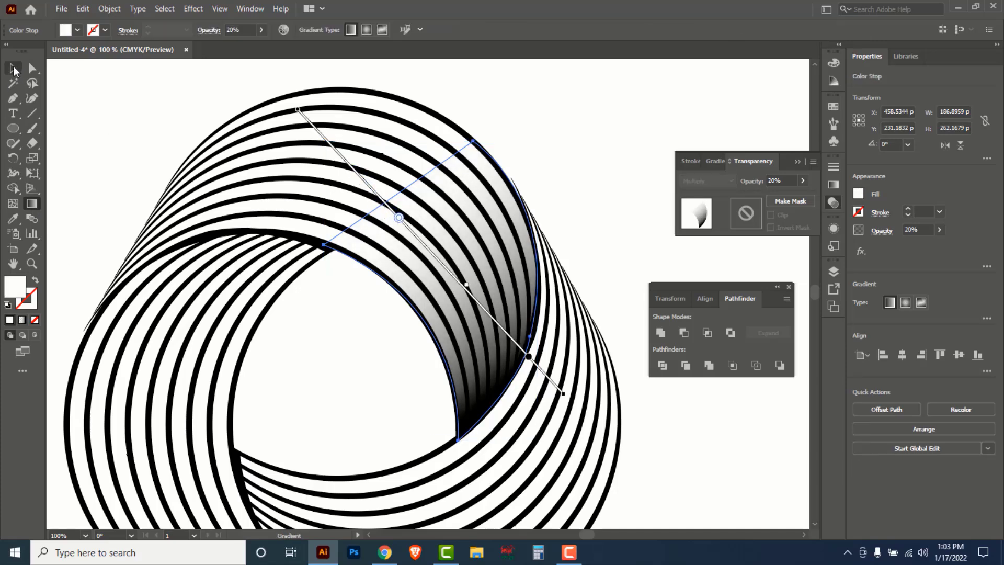
left_click(583, 134)
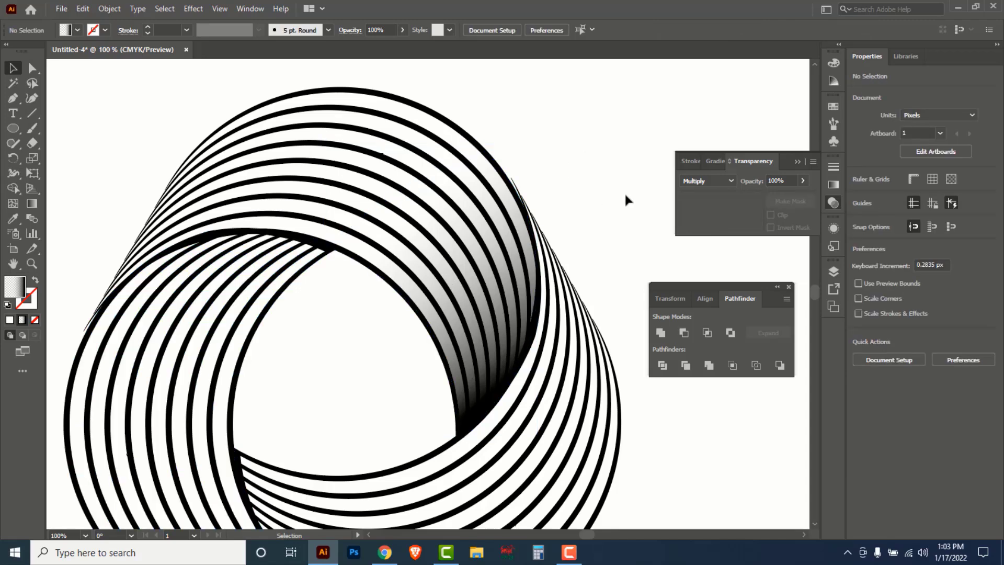
Copy the gradient shape about 127 px left and 166 px down, and rotate the copy to about 205°
left_click(576, 174, "ctrl+alt")
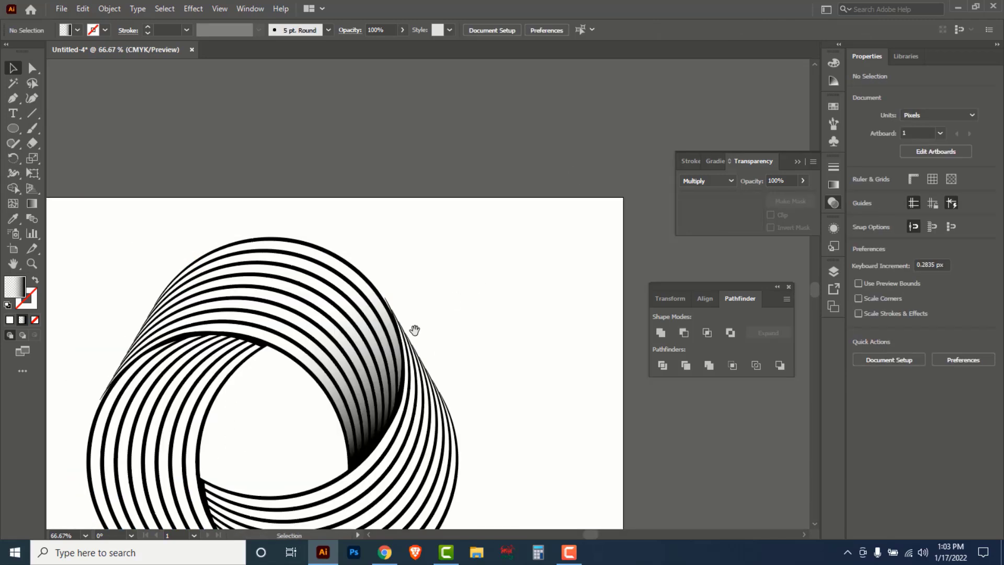
left_click_drag(488, 249, 576, 103)
left_click(494, 261)
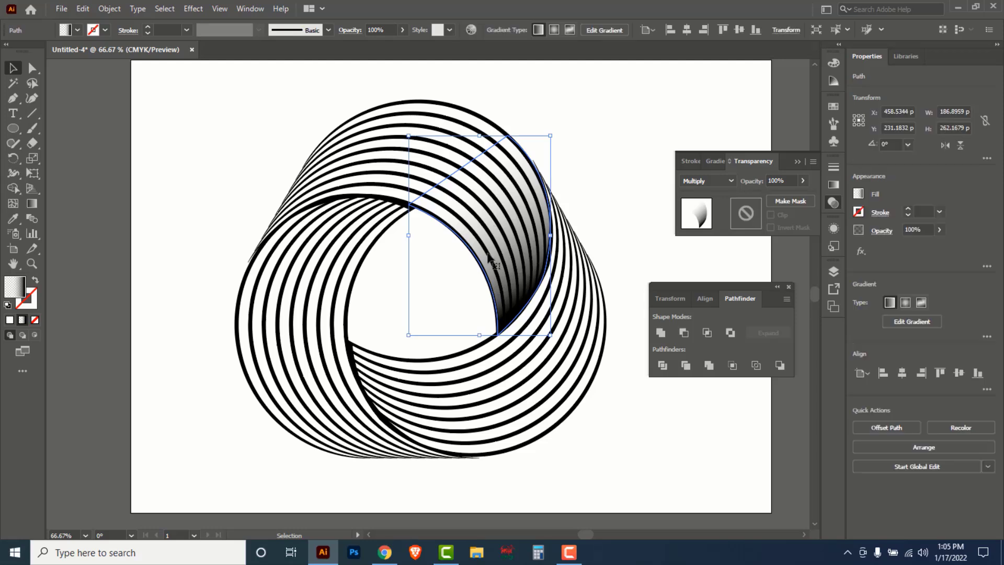
left_click_drag(520, 238, 424, 364)
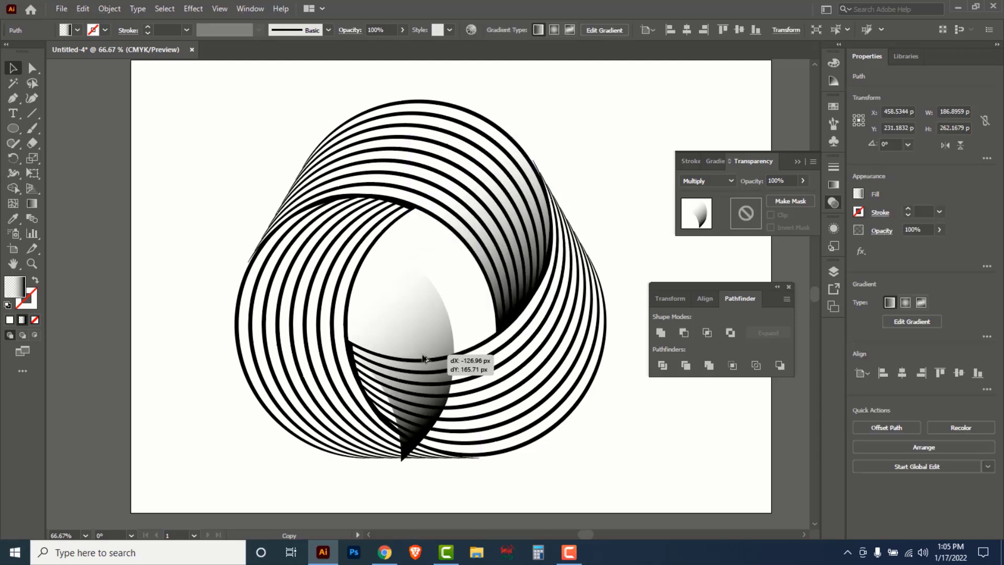
left_click(13, 158)
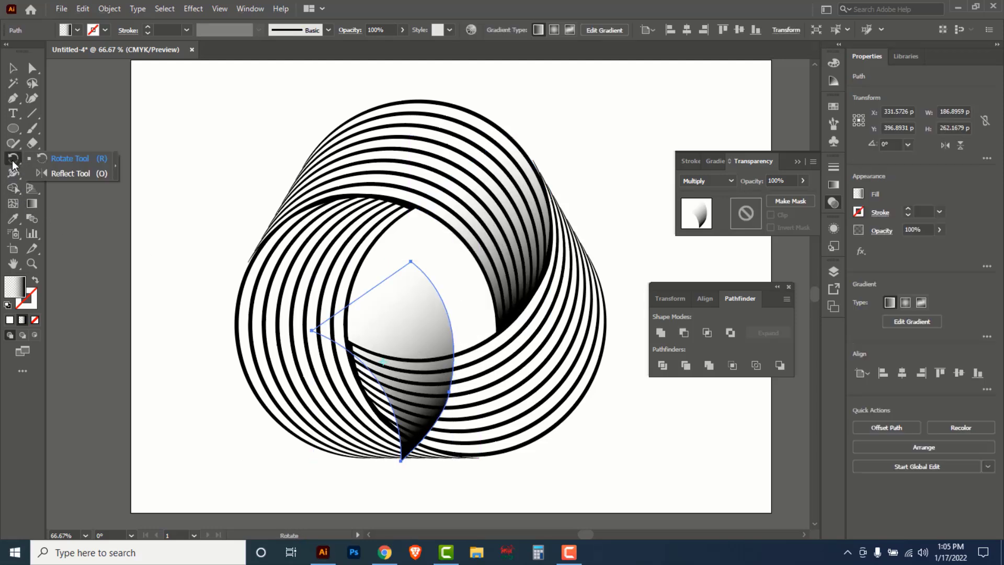
mouse_move(456, 209)
left_mouse_down()
mouse_move(573, 340)
mouse_move(395, 464)
mouse_move(377, 464)
mouse_move(385, 464)
left_mouse_up()
key("v")
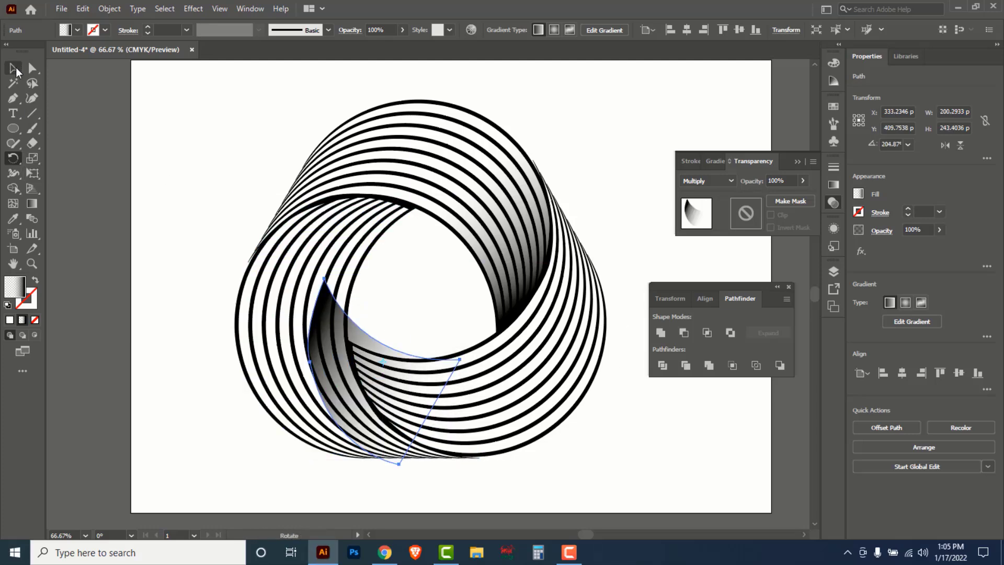
Rotate the copy to about 237° and place it on the bottom crescent with its dark end at the lower-left overlap
mouse_move(372, 360)
left_mouse_down()
mouse_move(384, 337)
mouse_move(397, 399)
mouse_move(391, 391)
left_mouse_up()
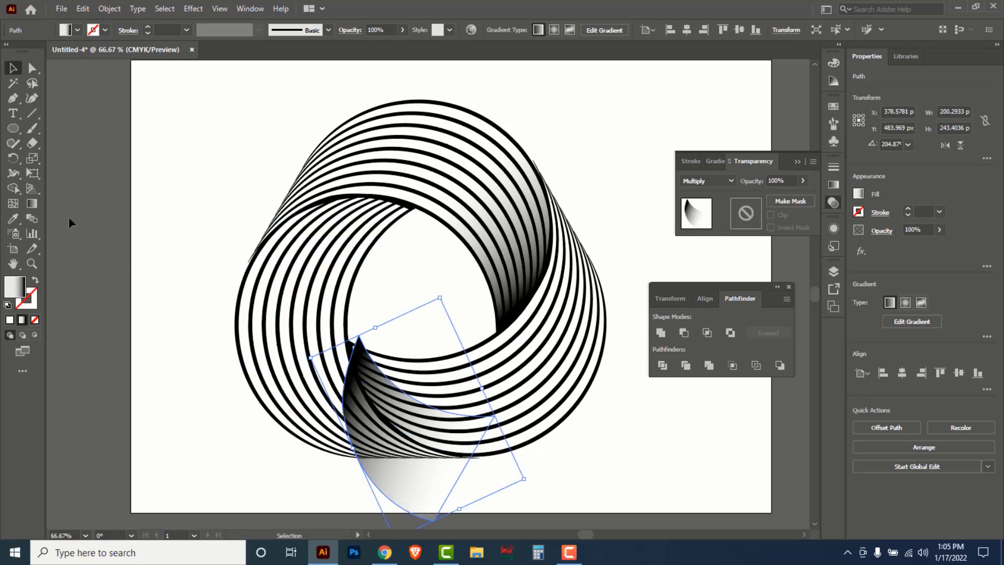
left_click(13, 158)
mouse_move(545, 309)
left_mouse_down()
mouse_move(539, 272)
mouse_move(452, 256)
left_mouse_up()
left_click(13, 68)
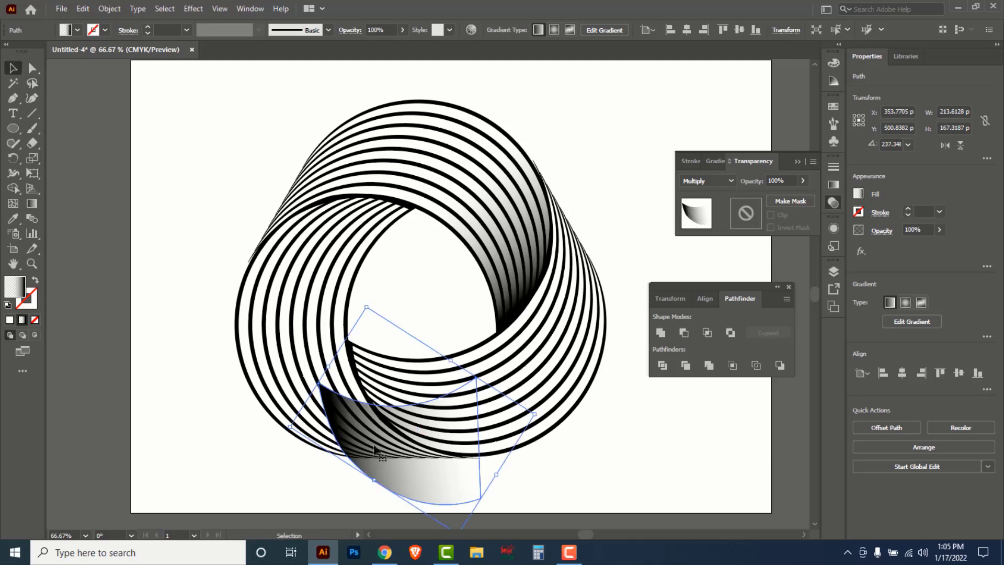
mouse_move(425, 471)
left_mouse_down()
mouse_move(453, 515)
mouse_move(447, 440)
left_mouse_up()
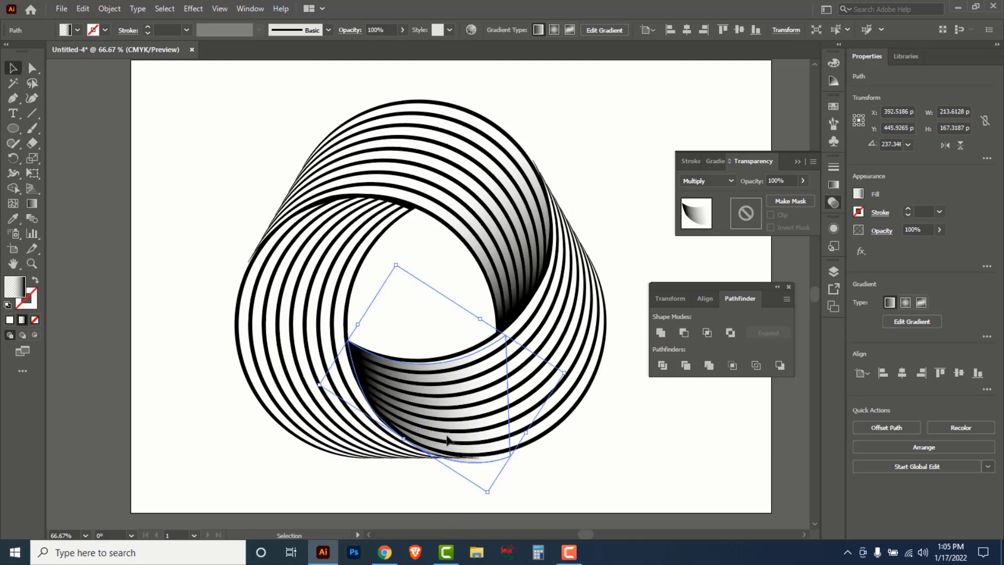
Fit the bottom crescent's shading to its arcs by rotating it to about 239° and nudging it about 3 px up and 1.4 px right
left_click(483, 396, "ctrl")
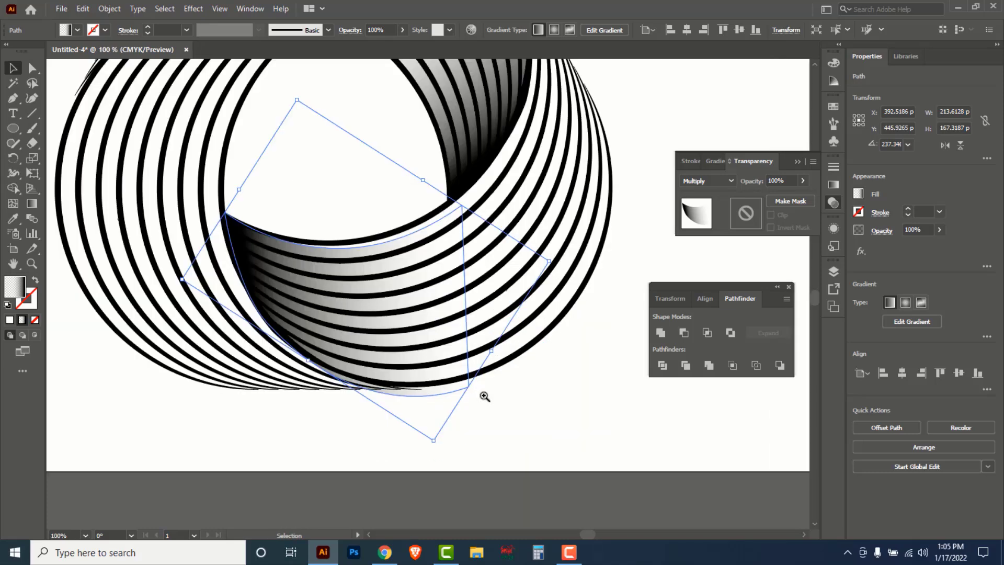
key("r")
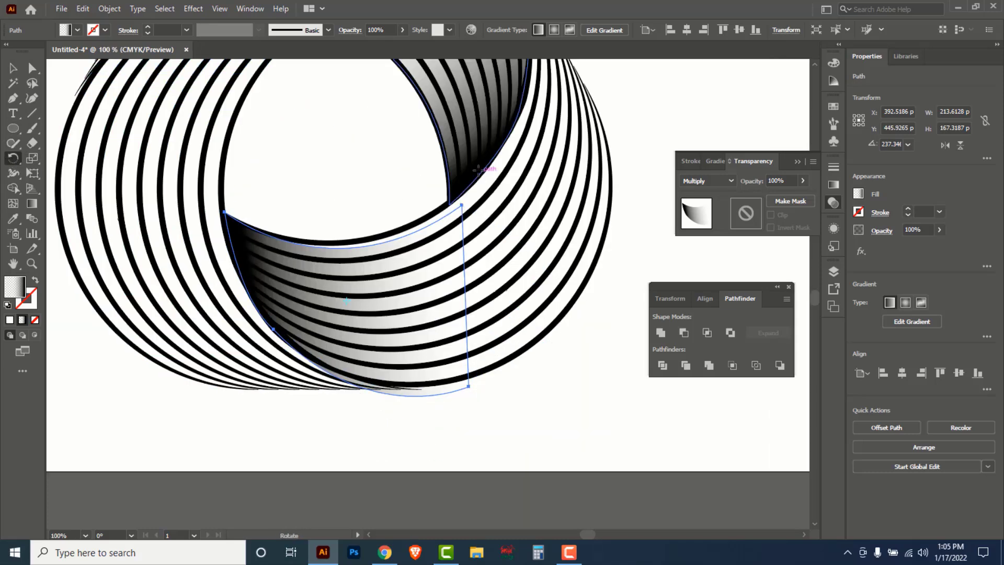
mouse_move(477, 169)
left_mouse_down()
mouse_move(504, 162)
mouse_move(400, 206)
left_mouse_up()
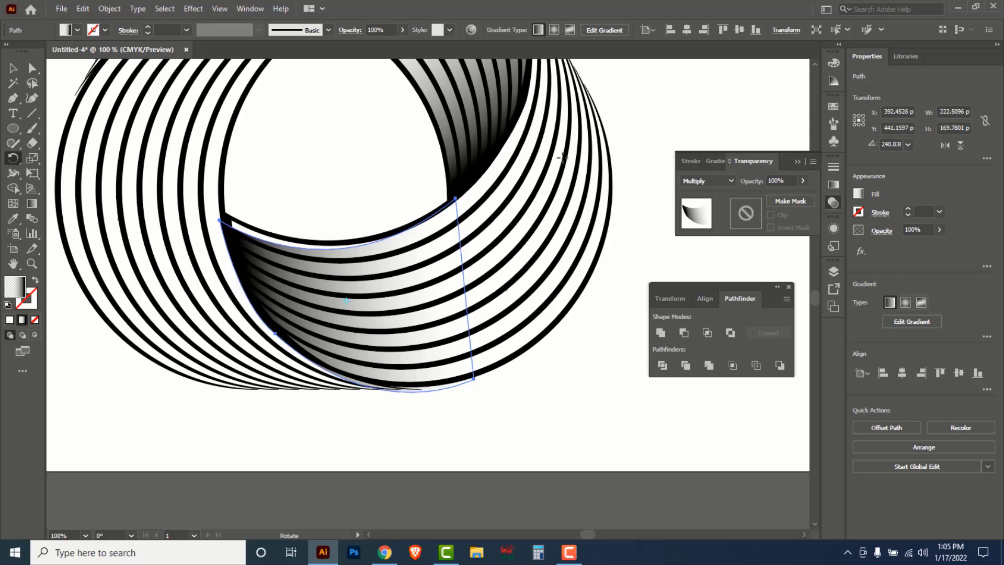
mouse_move(562, 157)
left_mouse_down()
mouse_move(606, 165)
mouse_move(554, 166)
left_mouse_up()
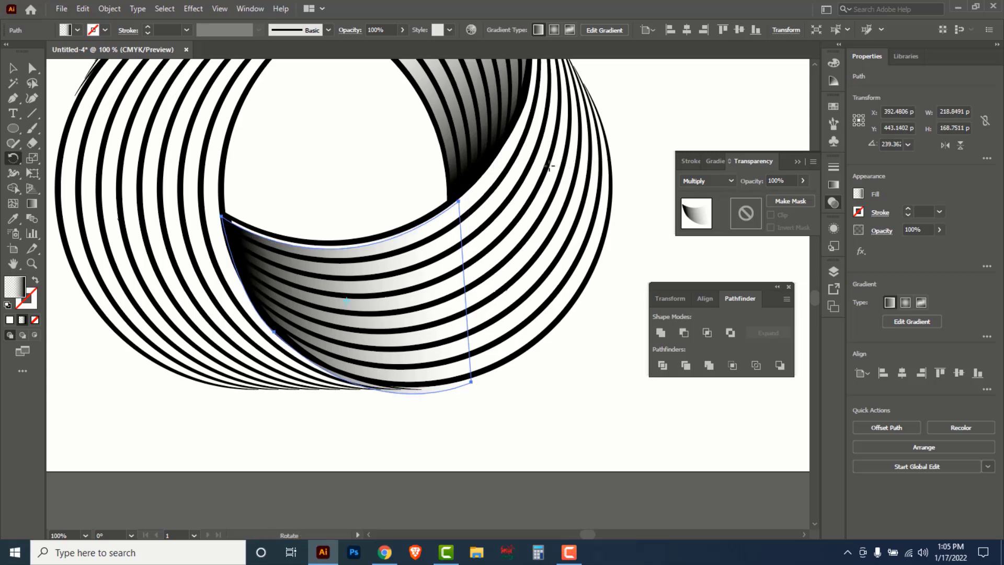
key("Up")
key("Up")
key("Up")
key("Up")
key("Up")
key("Up")
key("Up")
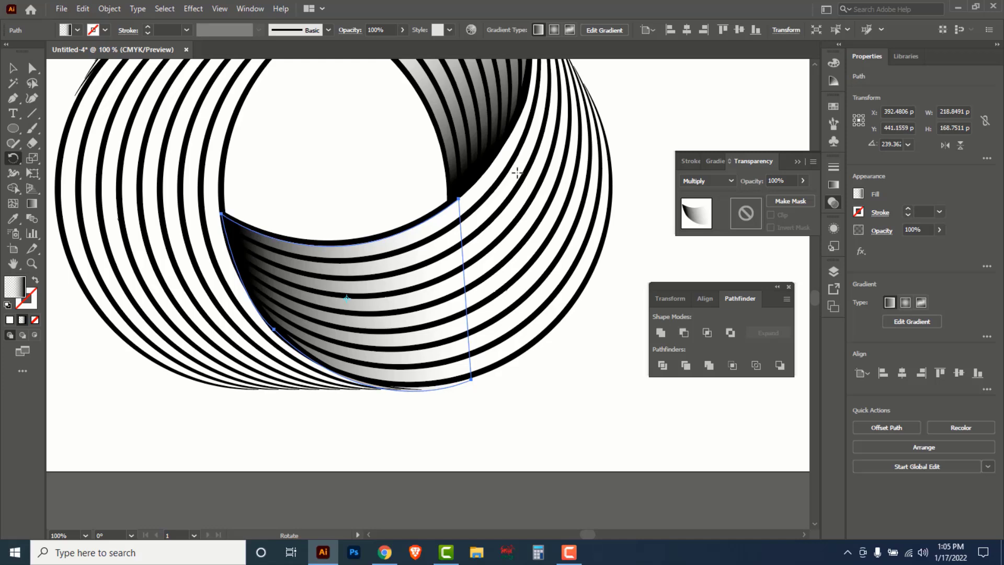
key("Up")
key("Up")
key("Up")
key("Right")
key("Right")
key("Right")
key("Right")
key("Right")
Duplicate the bottom shading, rotate the copy to about 112°, and move it onto the upper end of the left crescent
left_click_drag(340, 185, 418, 282)
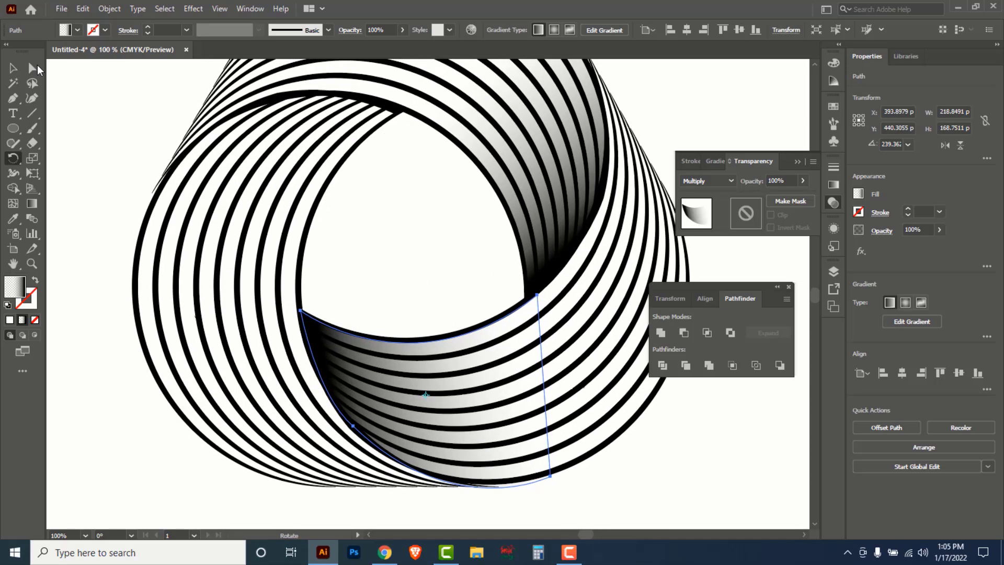
left_click(13, 68)
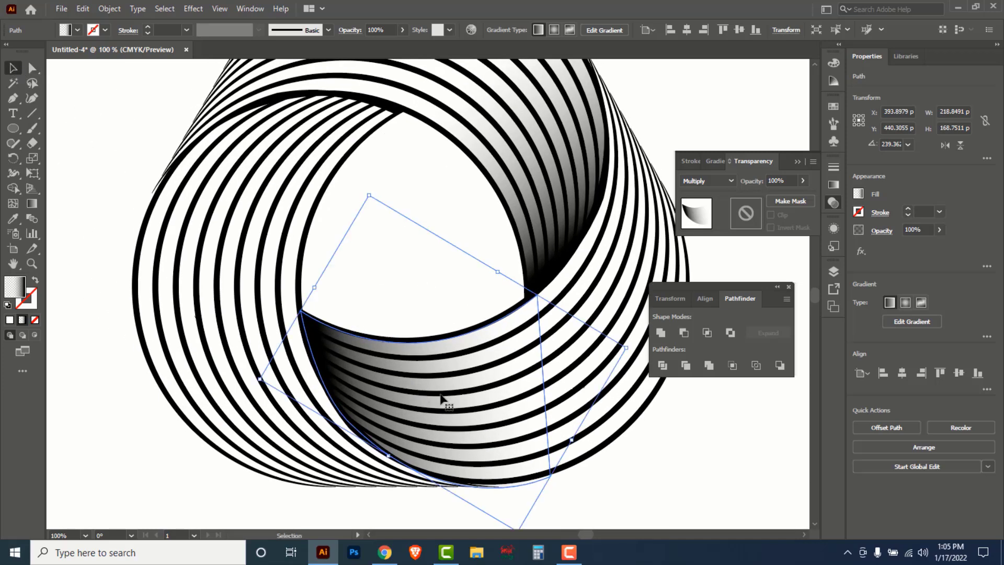
mouse_move(441, 398)
left_mouse_down()
mouse_move(336, 313)
mouse_move(325, 209)
mouse_move(324, 226)
left_mouse_up()
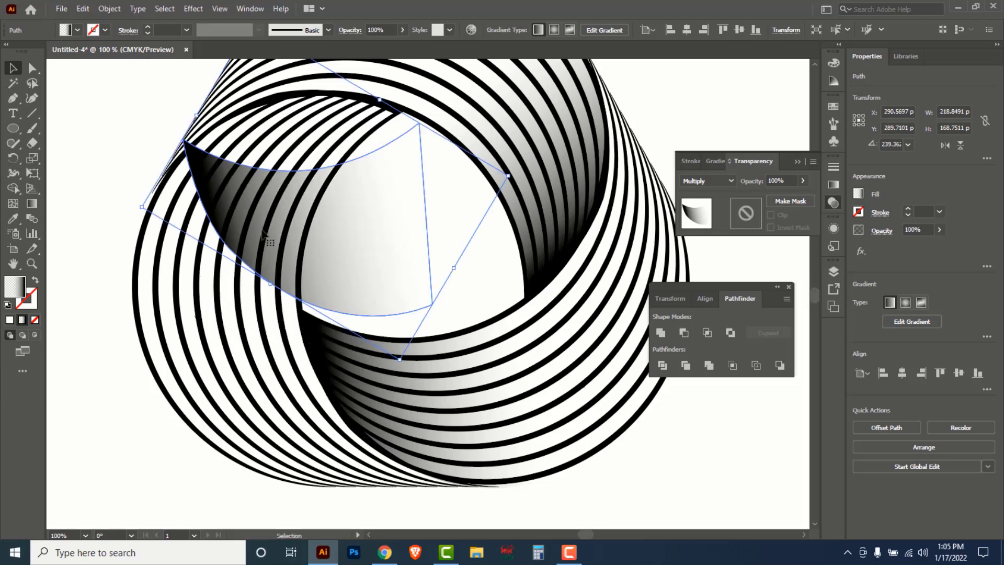
left_click(14, 158)
mouse_move(434, 161)
left_mouse_down()
mouse_move(455, 274)
mouse_move(393, 309)
mouse_move(276, 316)
mouse_move(287, 313)
left_mouse_up()
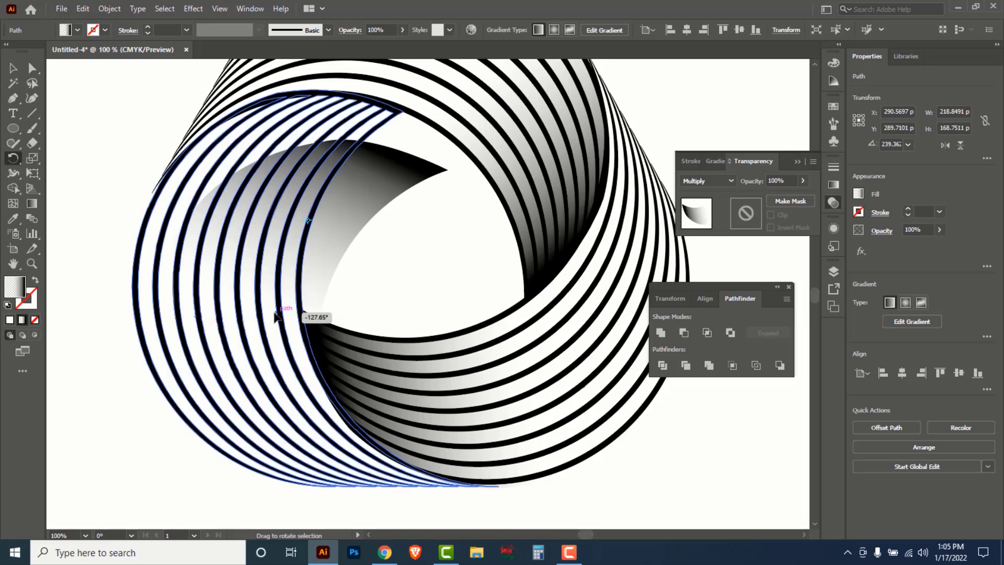
key("v")
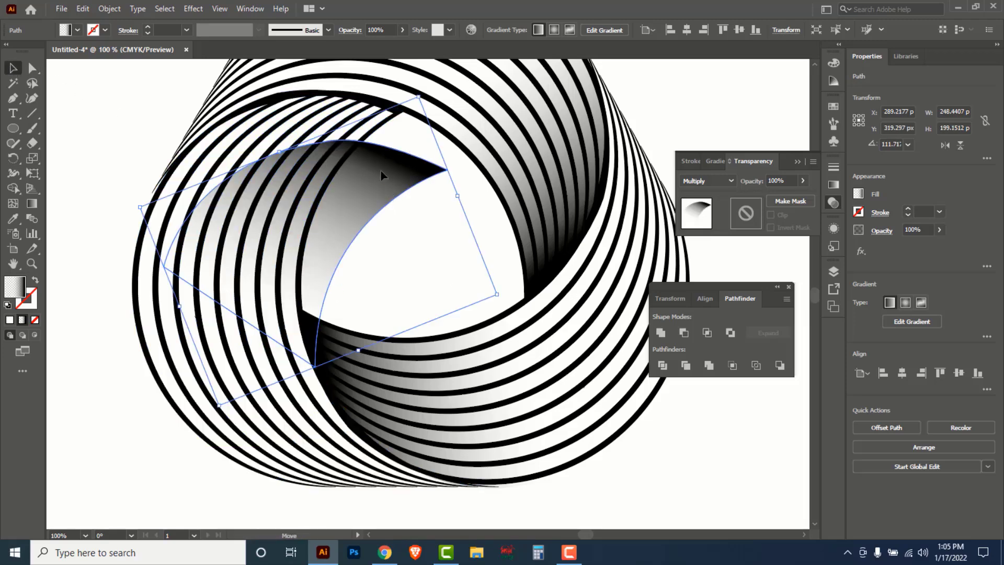
left_click_drag(367, 159, 348, 133)
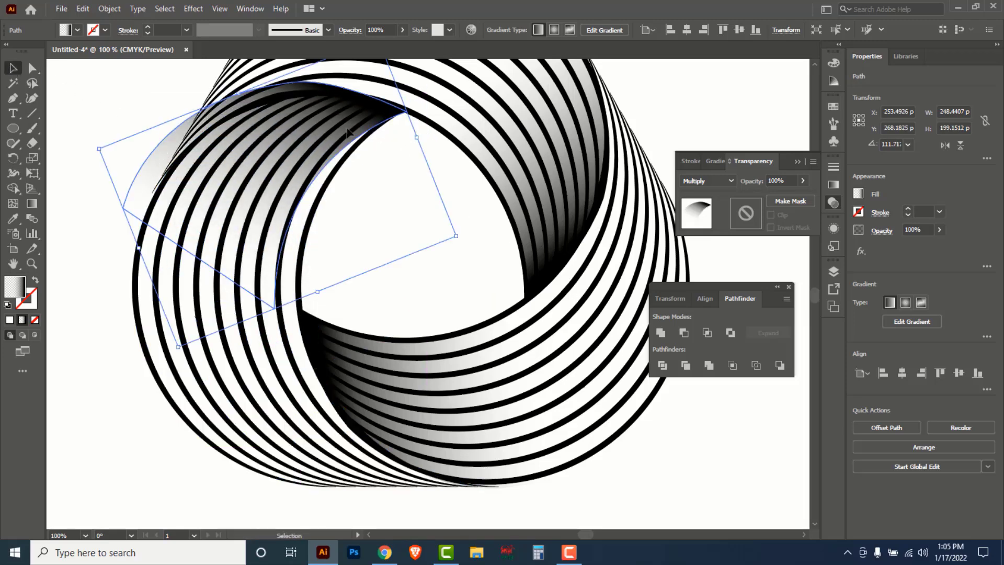
Rotate the left crescent's shading to about 119° and nudge it about 12 px down, below the top crescent's inner arc
left_click(11, 159)
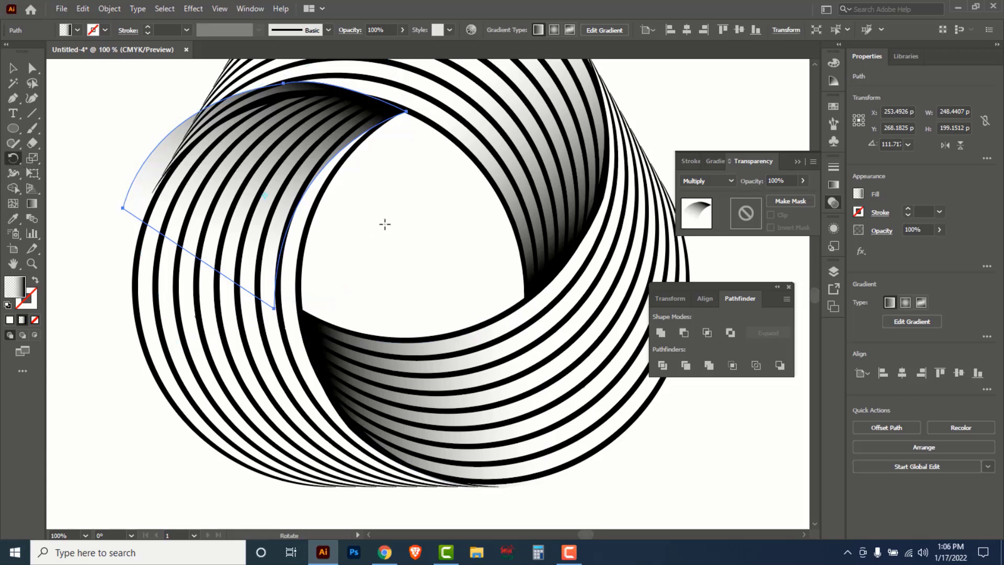
left_click_drag(385, 224, 423, 200)
key("Down")
key("Down")
key("Down")
key("Down")
key("Down")
key("Down")
key("Down")
key("Down")
key("Down")
key("Down")
key("Down")
key("Down")
key("Down")
key("Down")
key("Down")
key("Down")
key("Down")
key("Down")
key("Down")
key("Down")
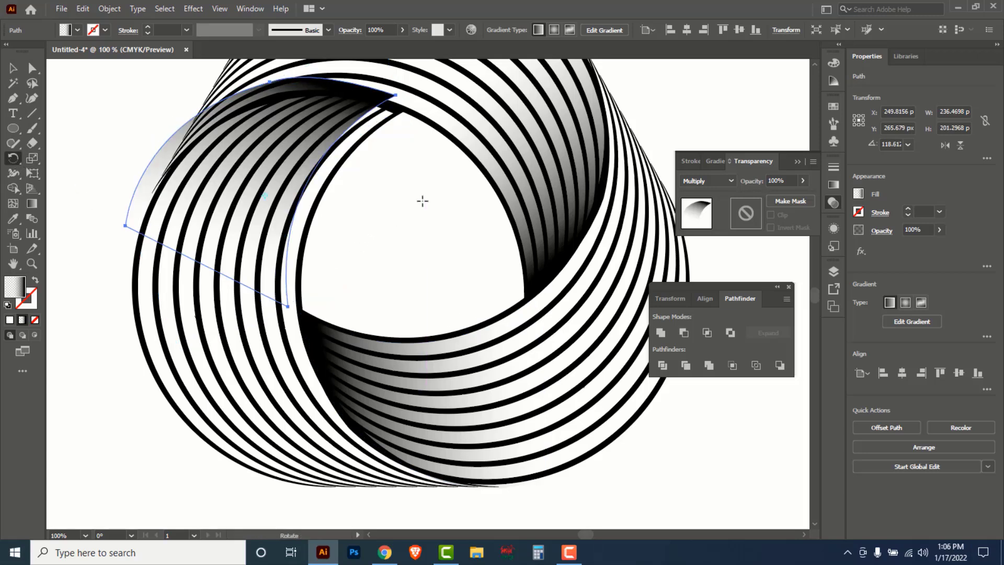
key("Down")
key("Down")
key("Down")
key("Down")
key("Down")
key("Down")
key("Down")
key("Down")
key("Down")
key("Down")
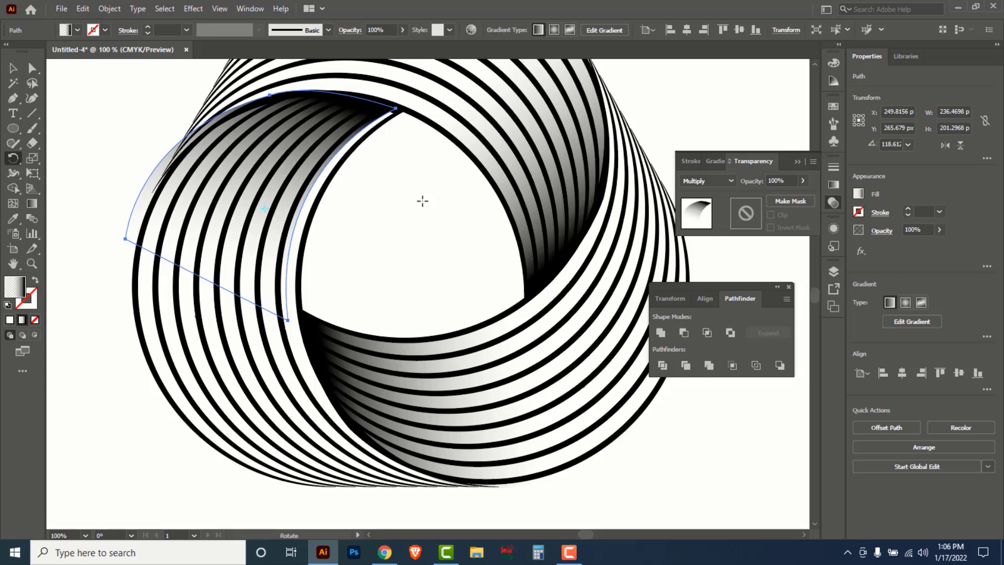
Nudge the left crescent's shading about 8.5 px right and slightly down so its edge follows the inner arc
key("Right")
key("Right")
key("Right")
key("Right")
key("Right")
key("Right")
key("Right")
key("Right")
key("Right")
key("Right")
key("Right")
key("Right")
key("Right")
key("Right")
key("Right")
key("Right")
key("Right")
key("Right")
key("Right")
key("Right")
key("Right")
key("Right")
key("Right")
key("Right")
key("Right")
key("Right")
key("Right")
key("Right")
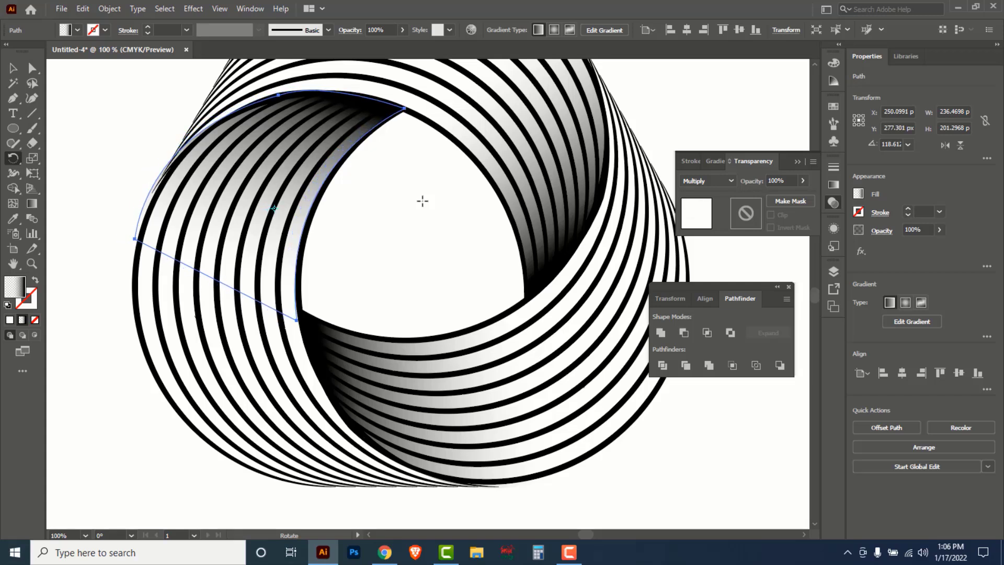
key("Down")
key("Down")
key("Down")
key("Down")
key("Down")
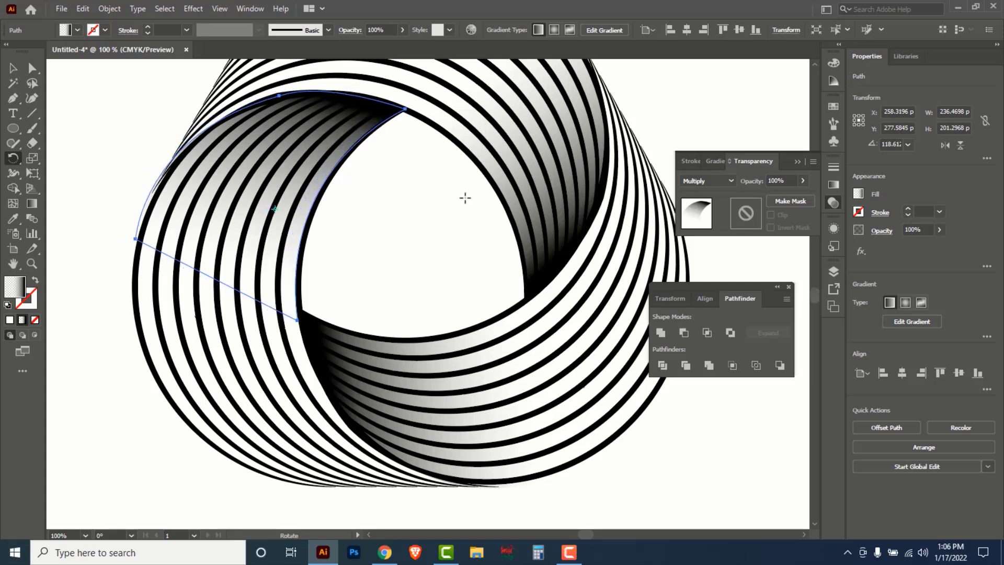
Rotate the left crescent's shading to about 120°, nudge it about 2 px down and slightly right, and deselect it
mouse_move(522, 110)
left_mouse_down()
mouse_move(527, 103)
mouse_move(514, 105)
left_mouse_up()
key("Right")
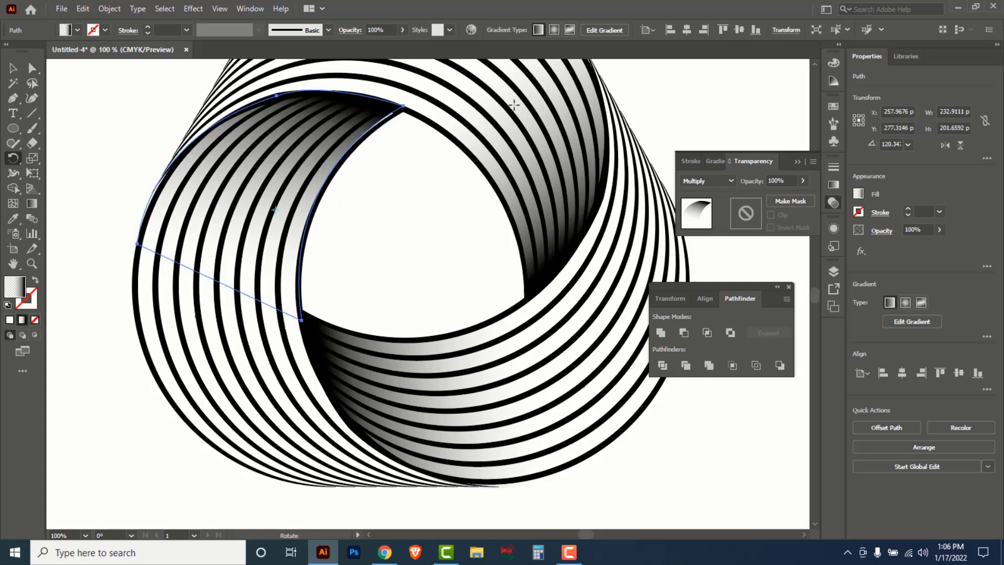
key("Down")
key("Down")
key("Down")
key("Down")
key("Right")
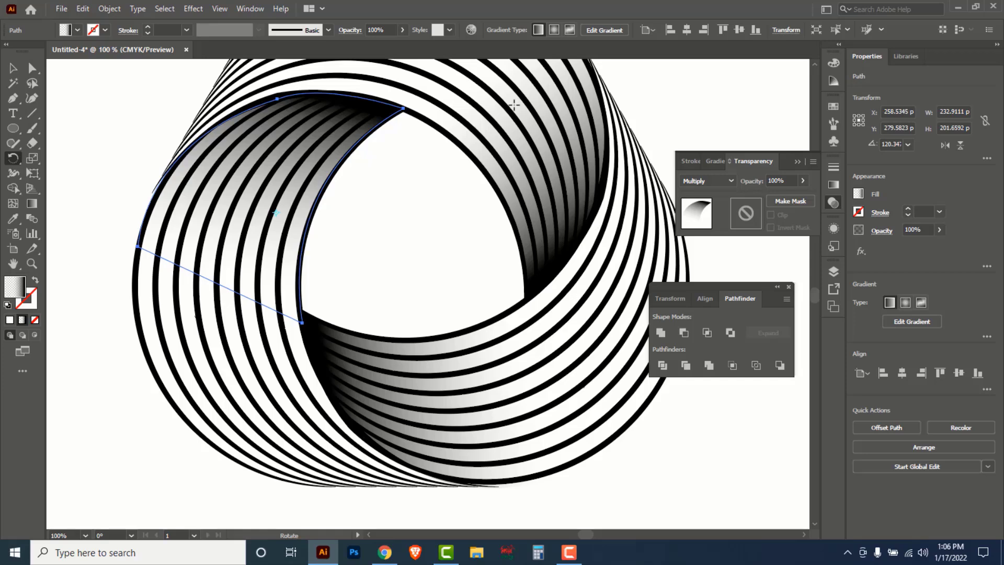
left_click(13, 68)
left_click(119, 121)
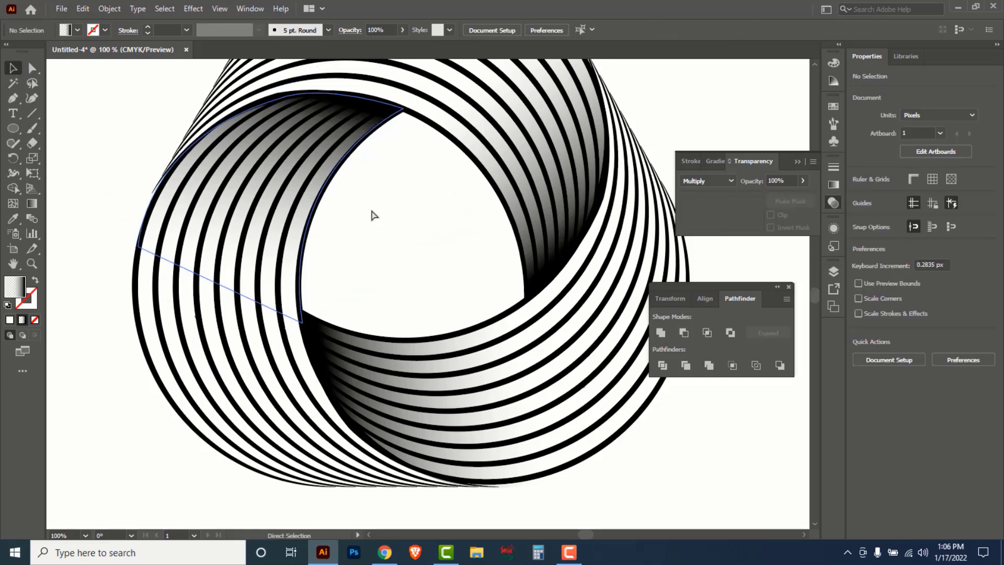
Select all three gradient shading shapes, reduce their opacity to 82%, and deselect them
left_click(433, 219, "ctrl+alt")
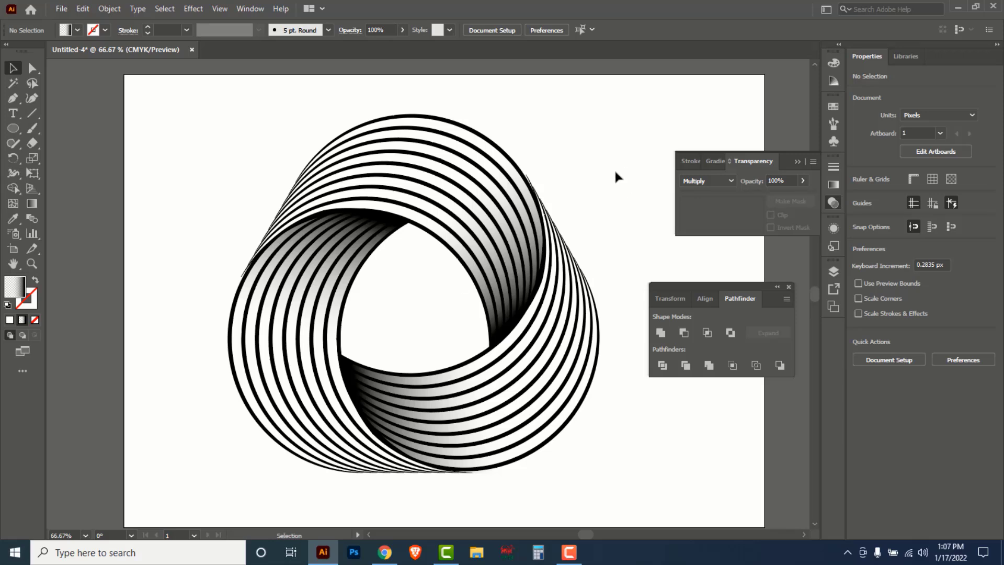
left_click(524, 251)
left_click(333, 266, "shift")
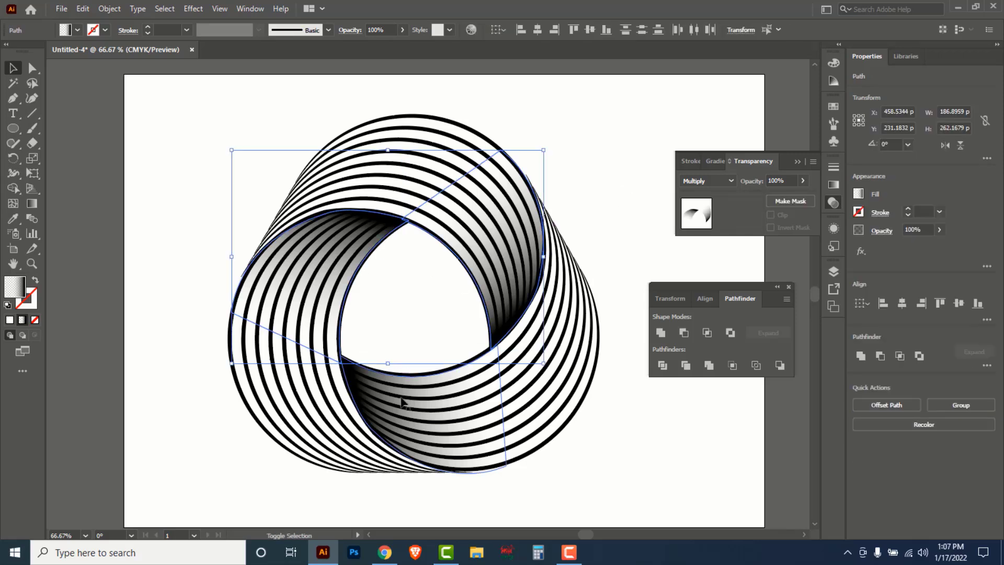
left_click(405, 405, "shift")
left_click(803, 181)
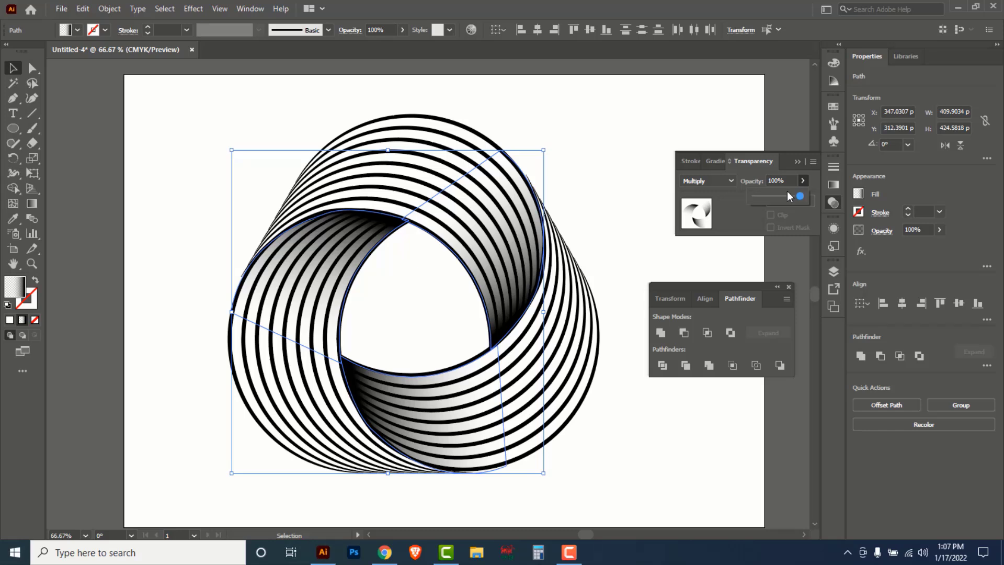
left_click_drag(778, 199, 794, 194)
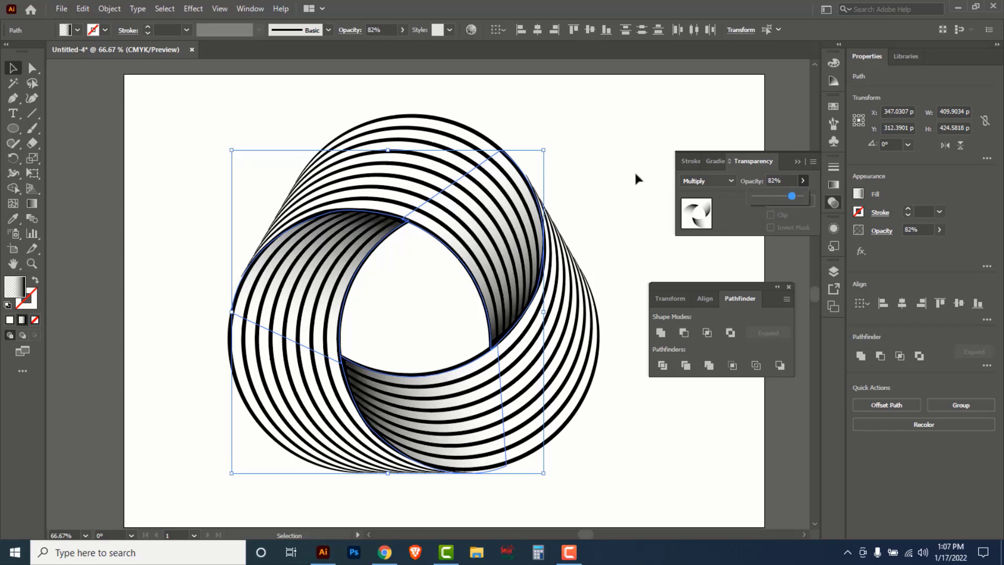
key("Return")
left_click(580, 142)
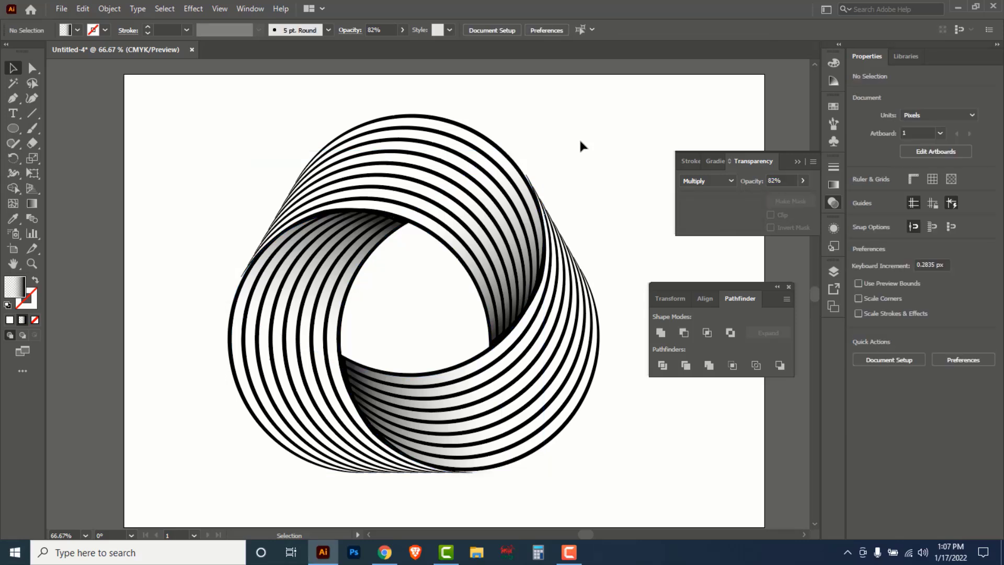